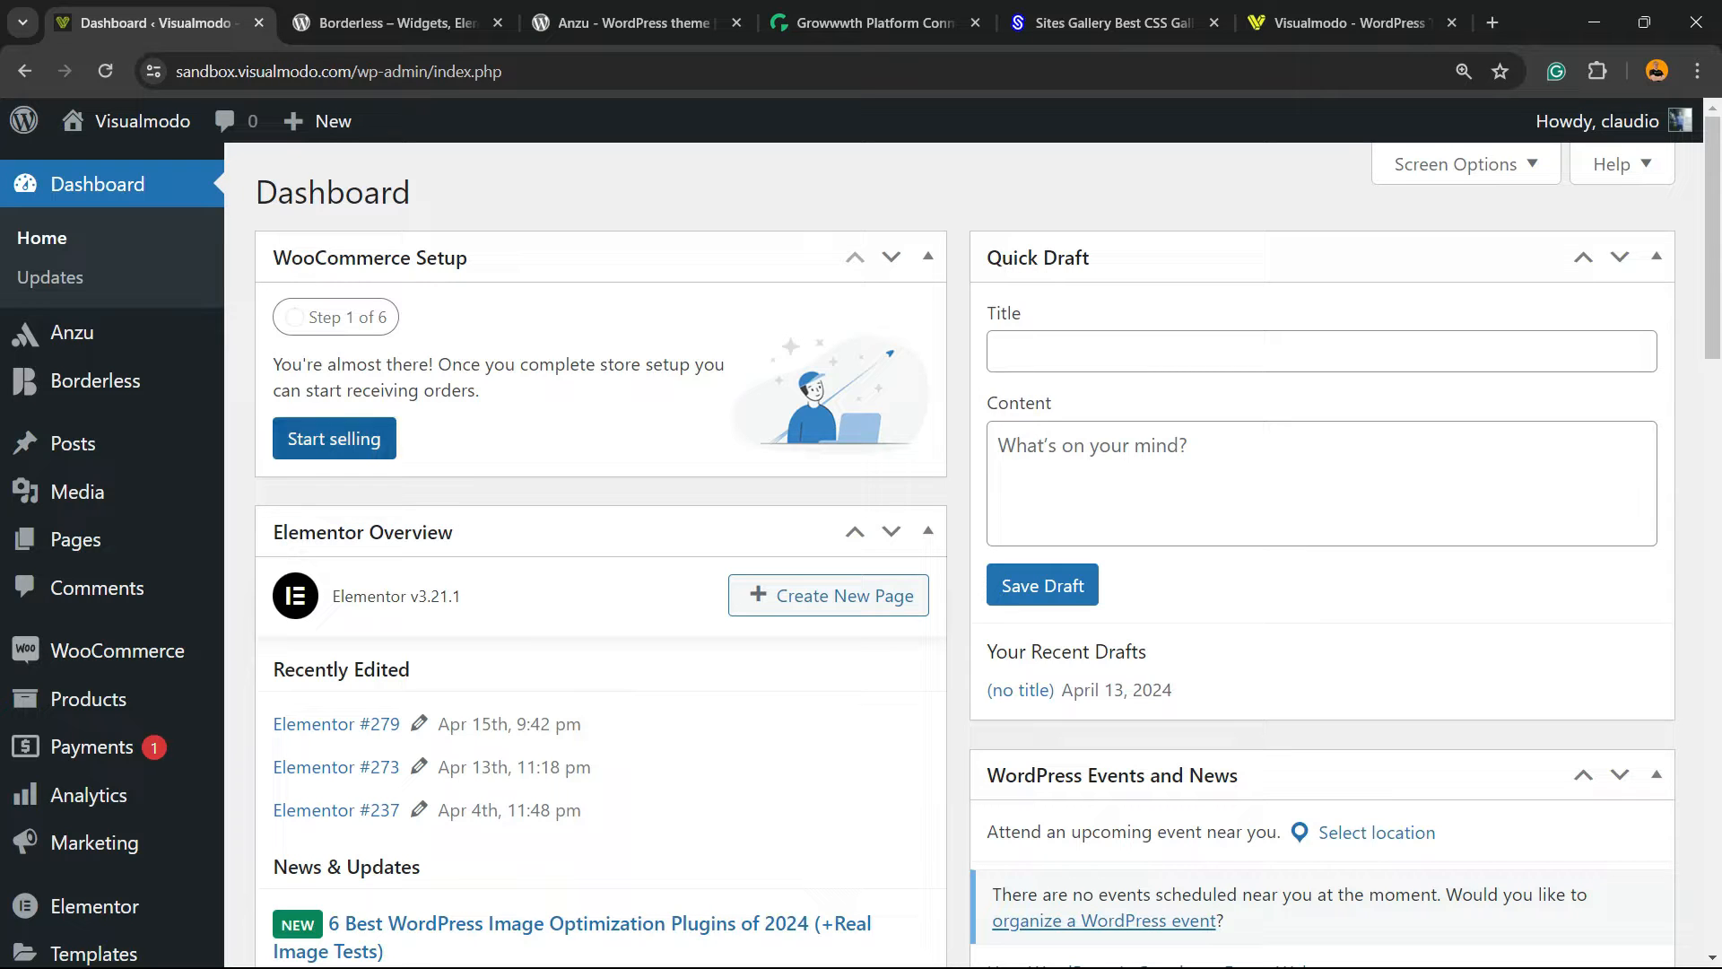
Create a new page and title it "Recent Comments"
mouse_move(77, 491)
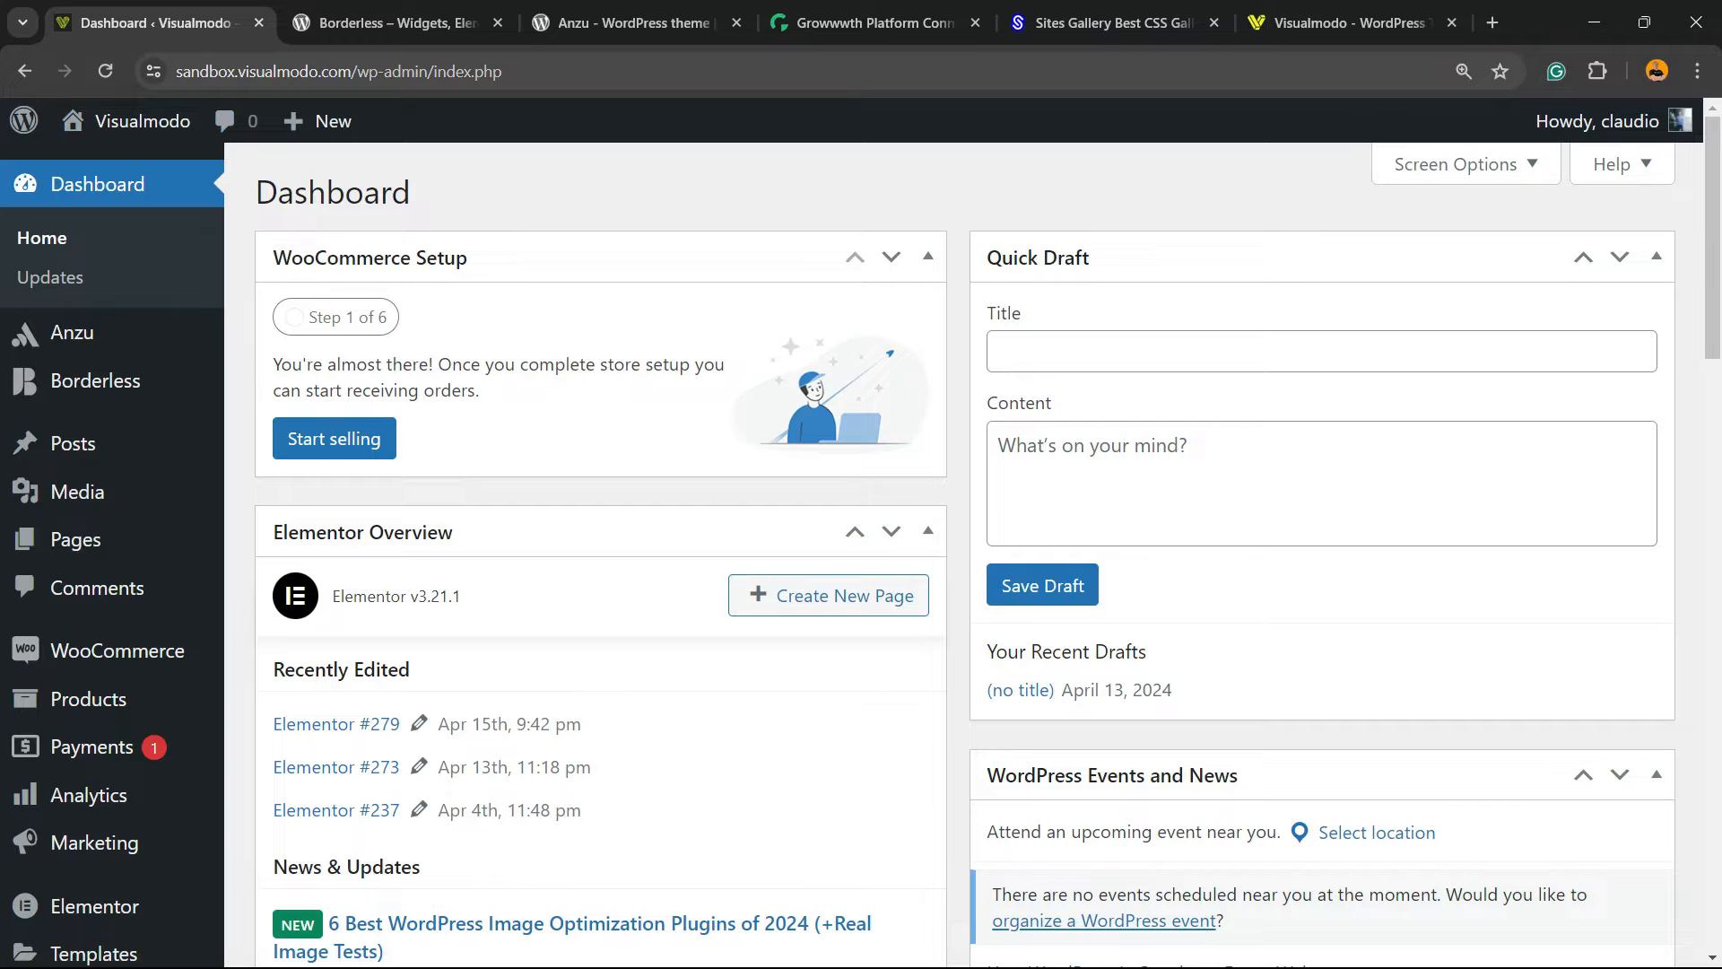
drag(356, 71, 440, 71)
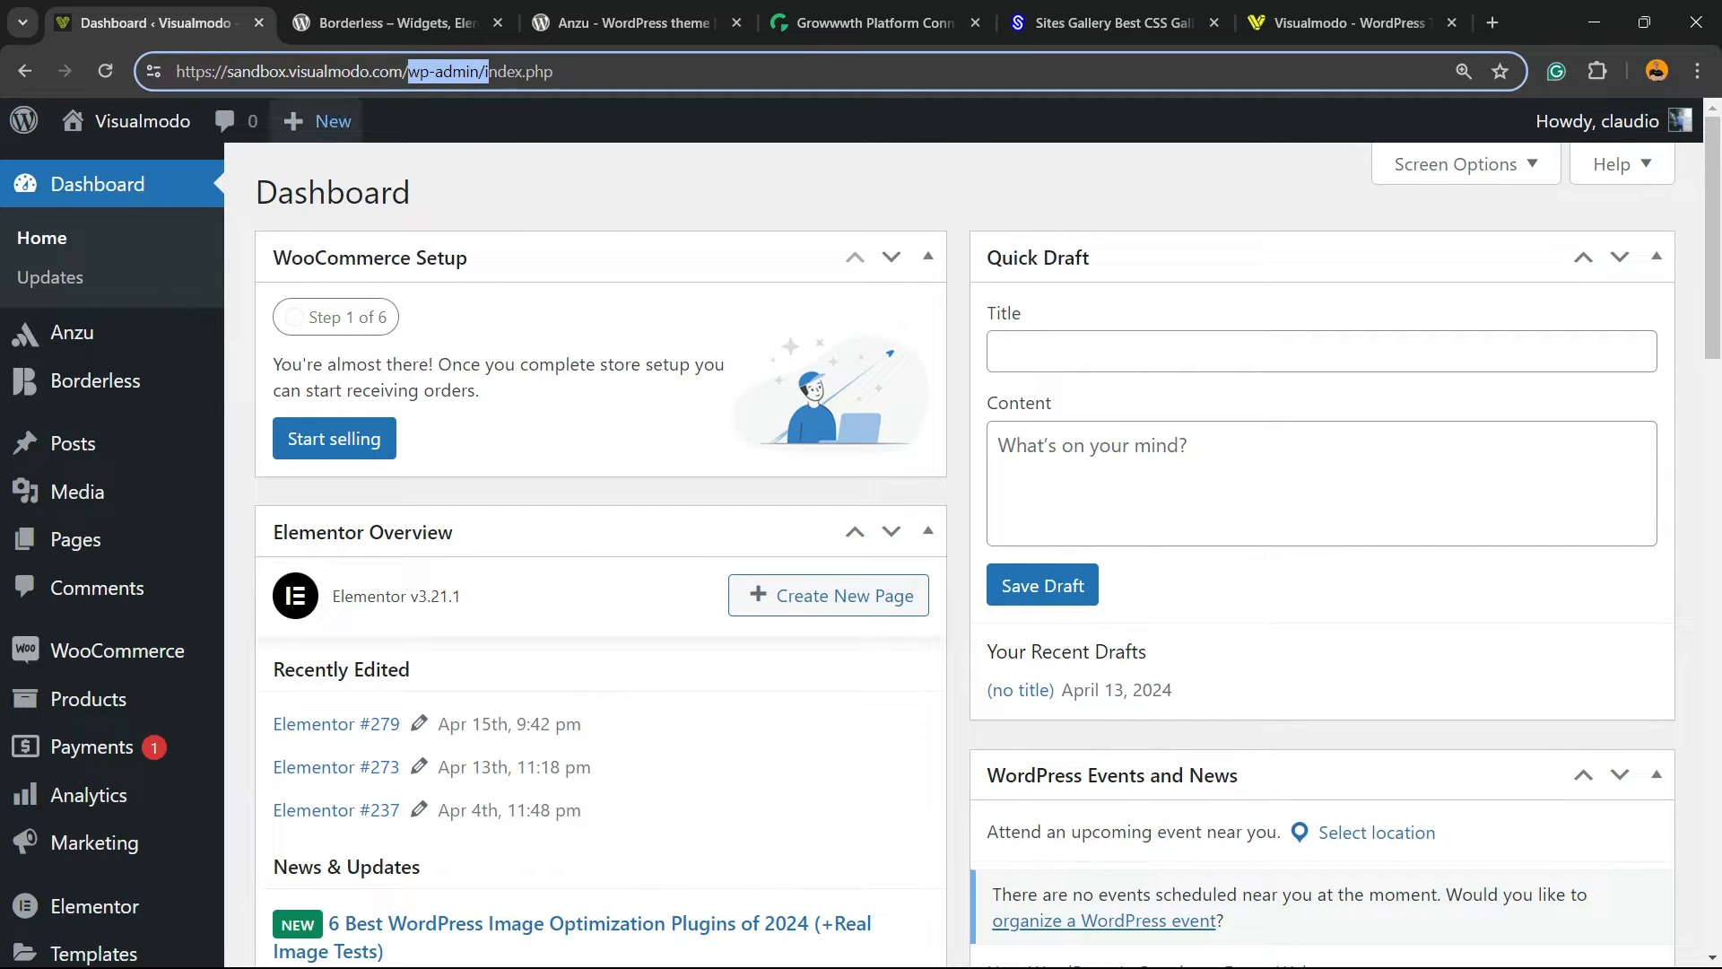
mouse_move(75, 539)
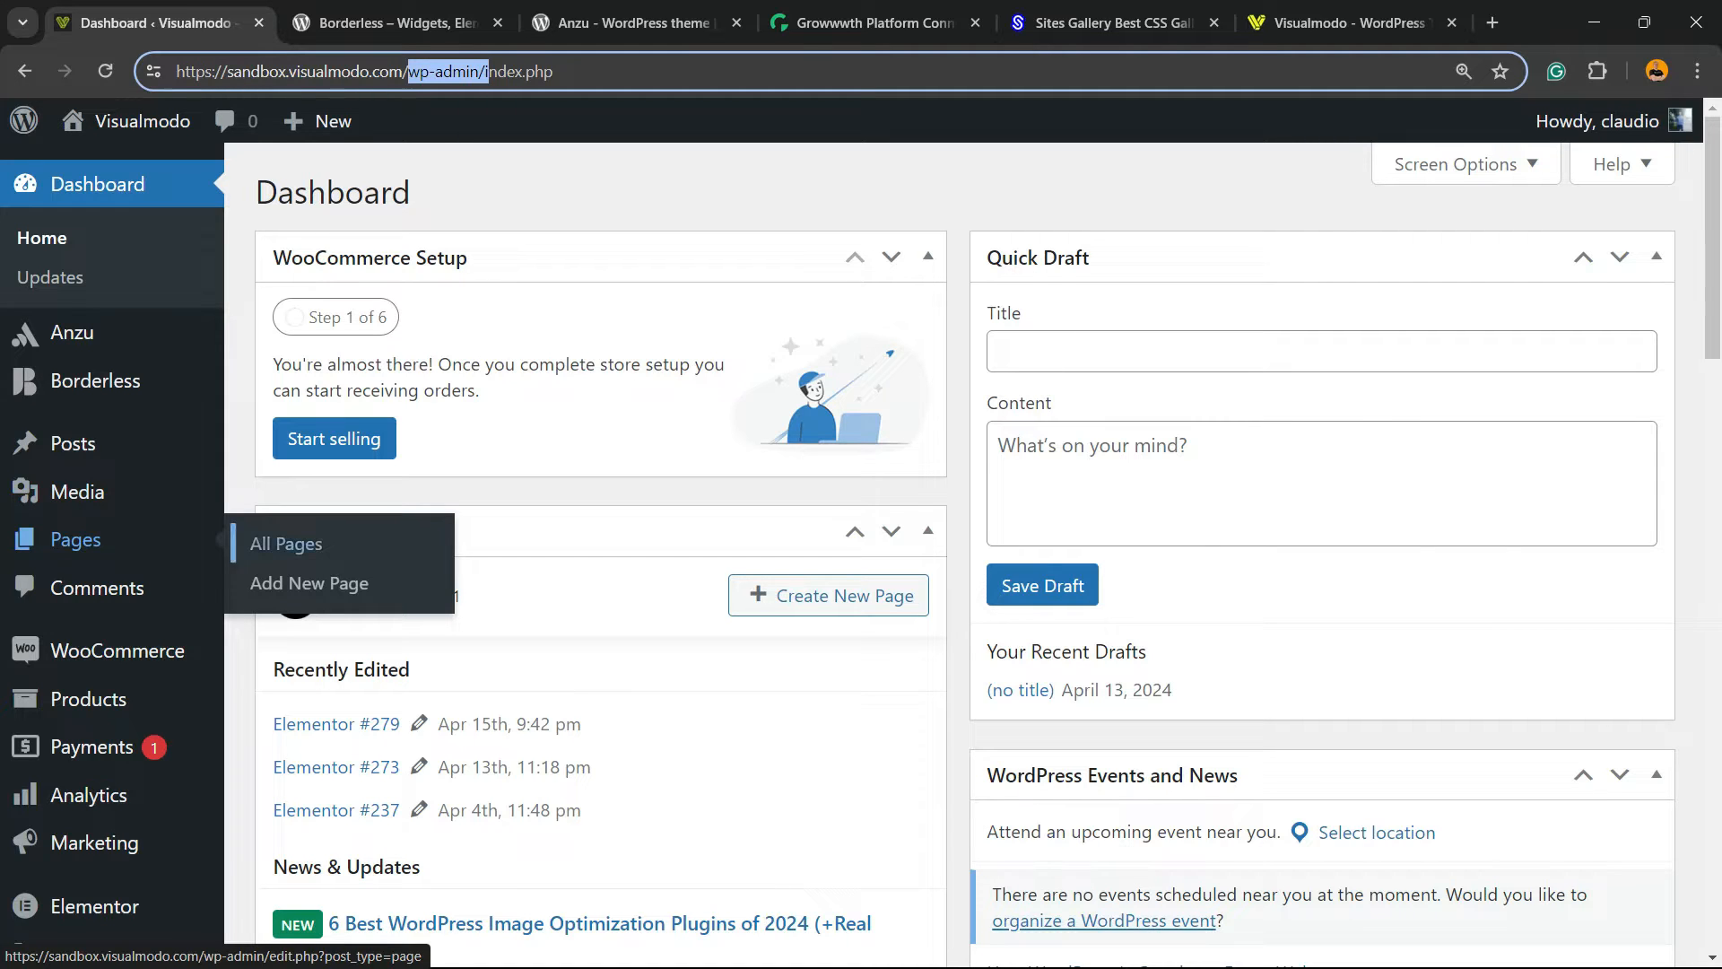
click(309, 583)
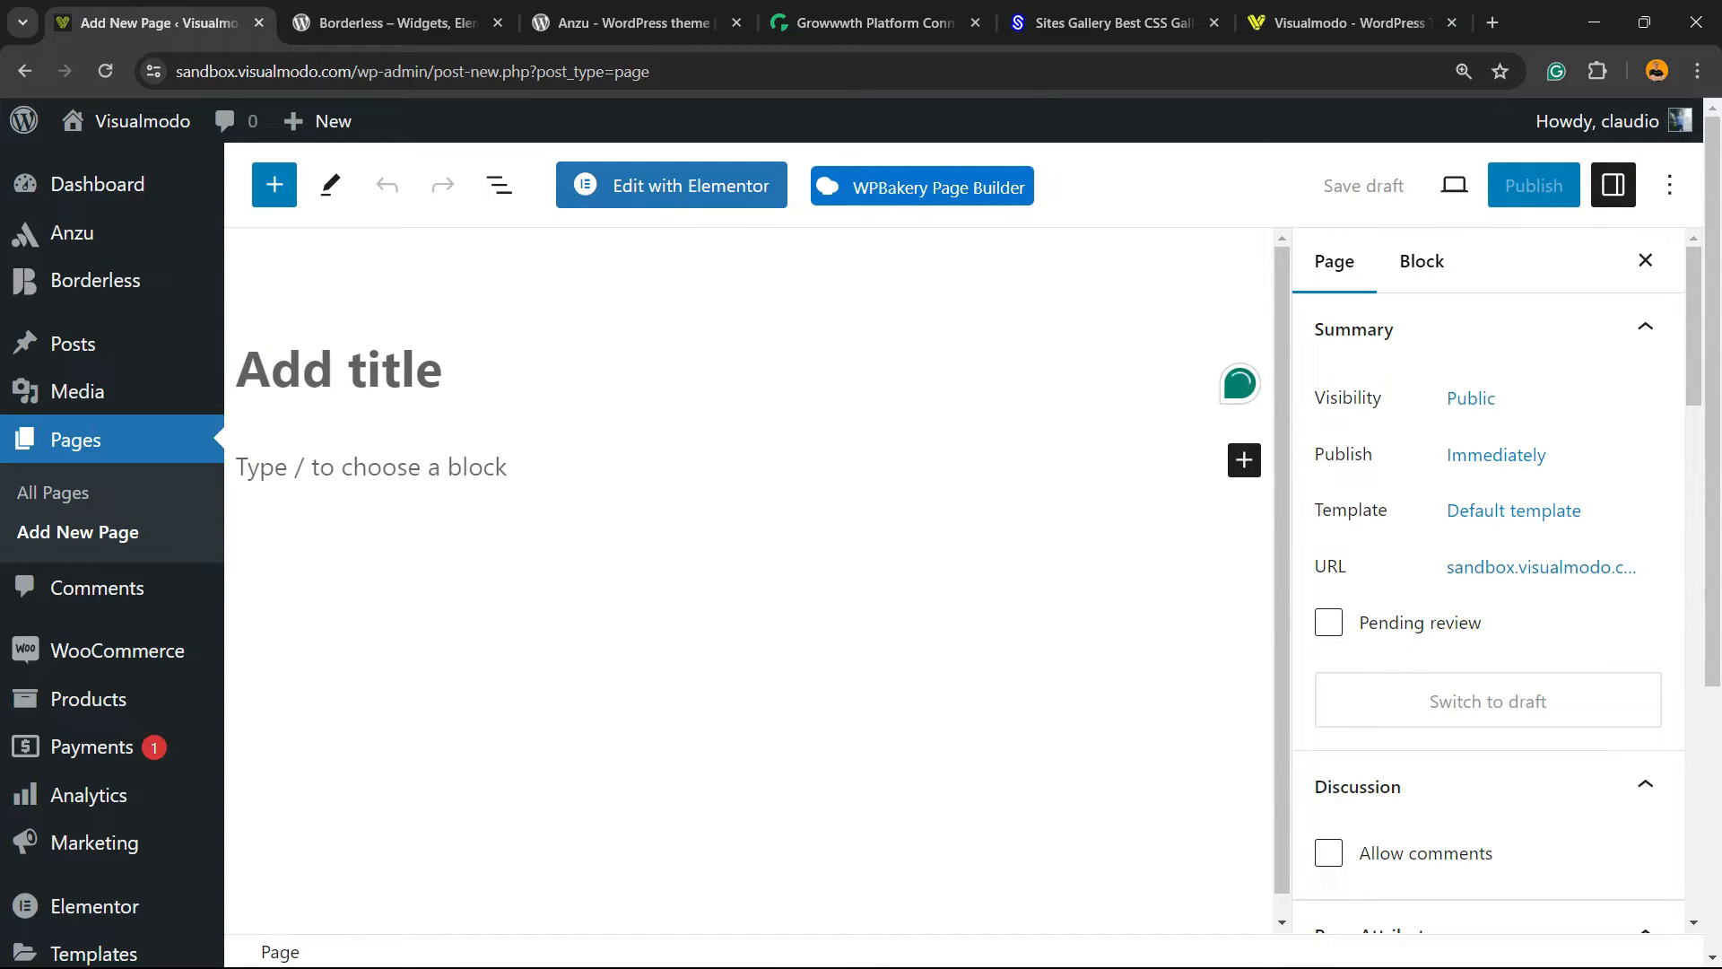
text(Rec)
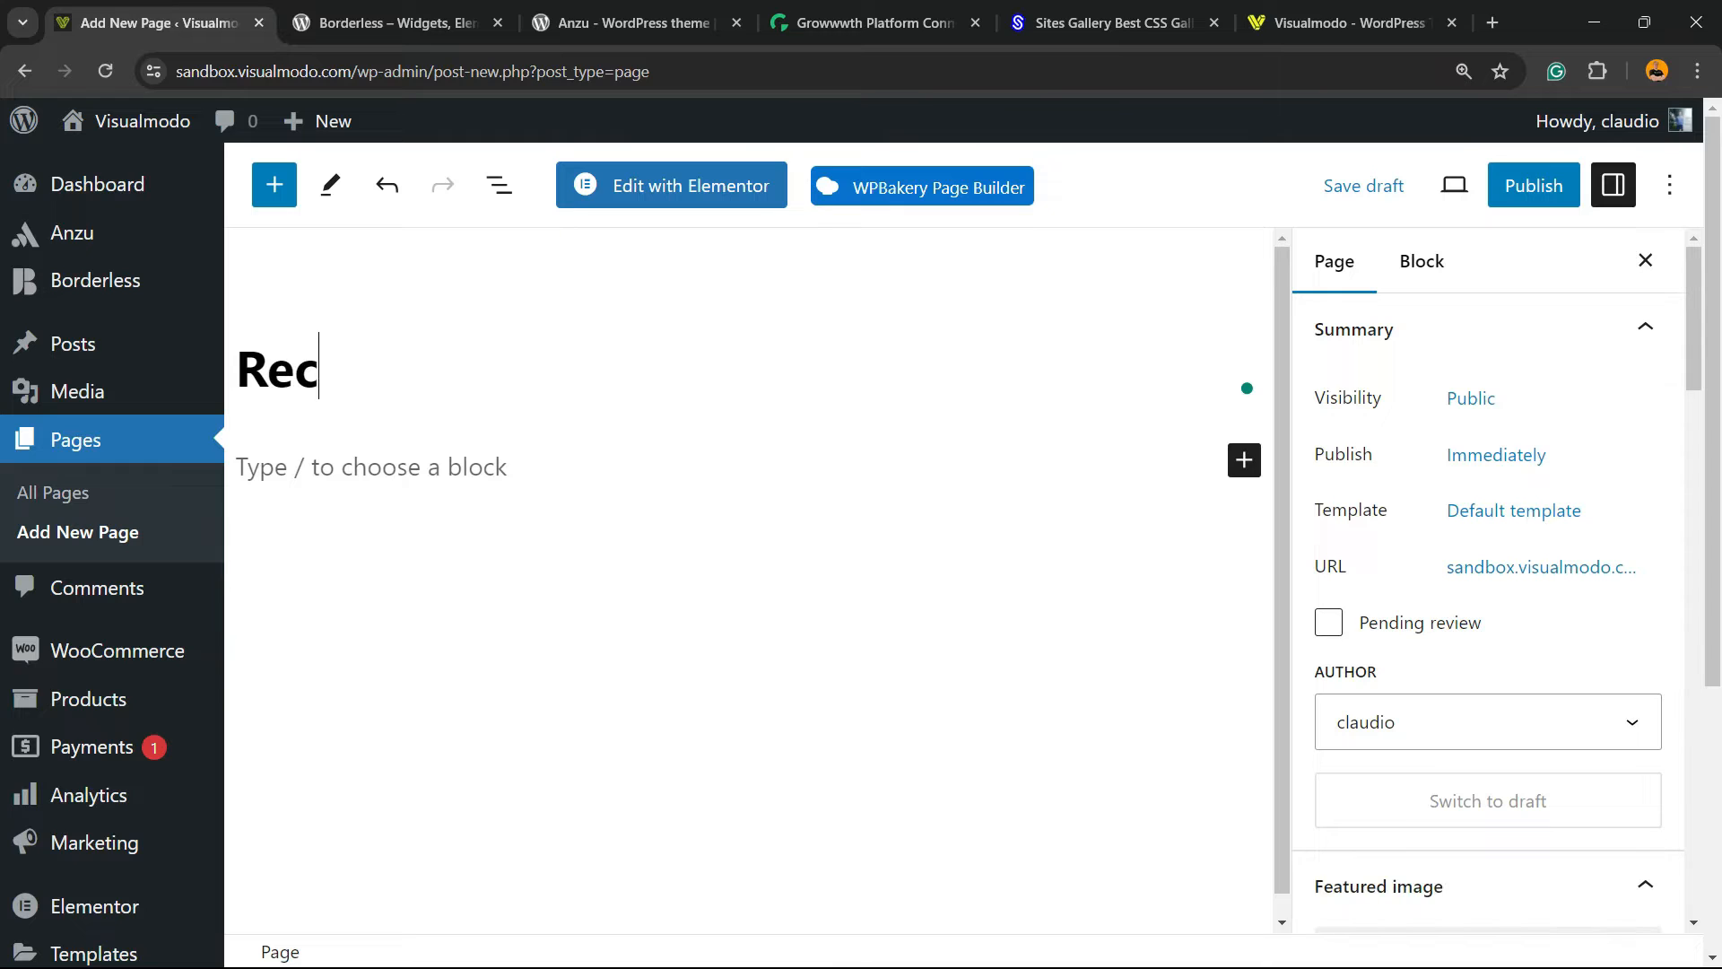
text(ent Comments)
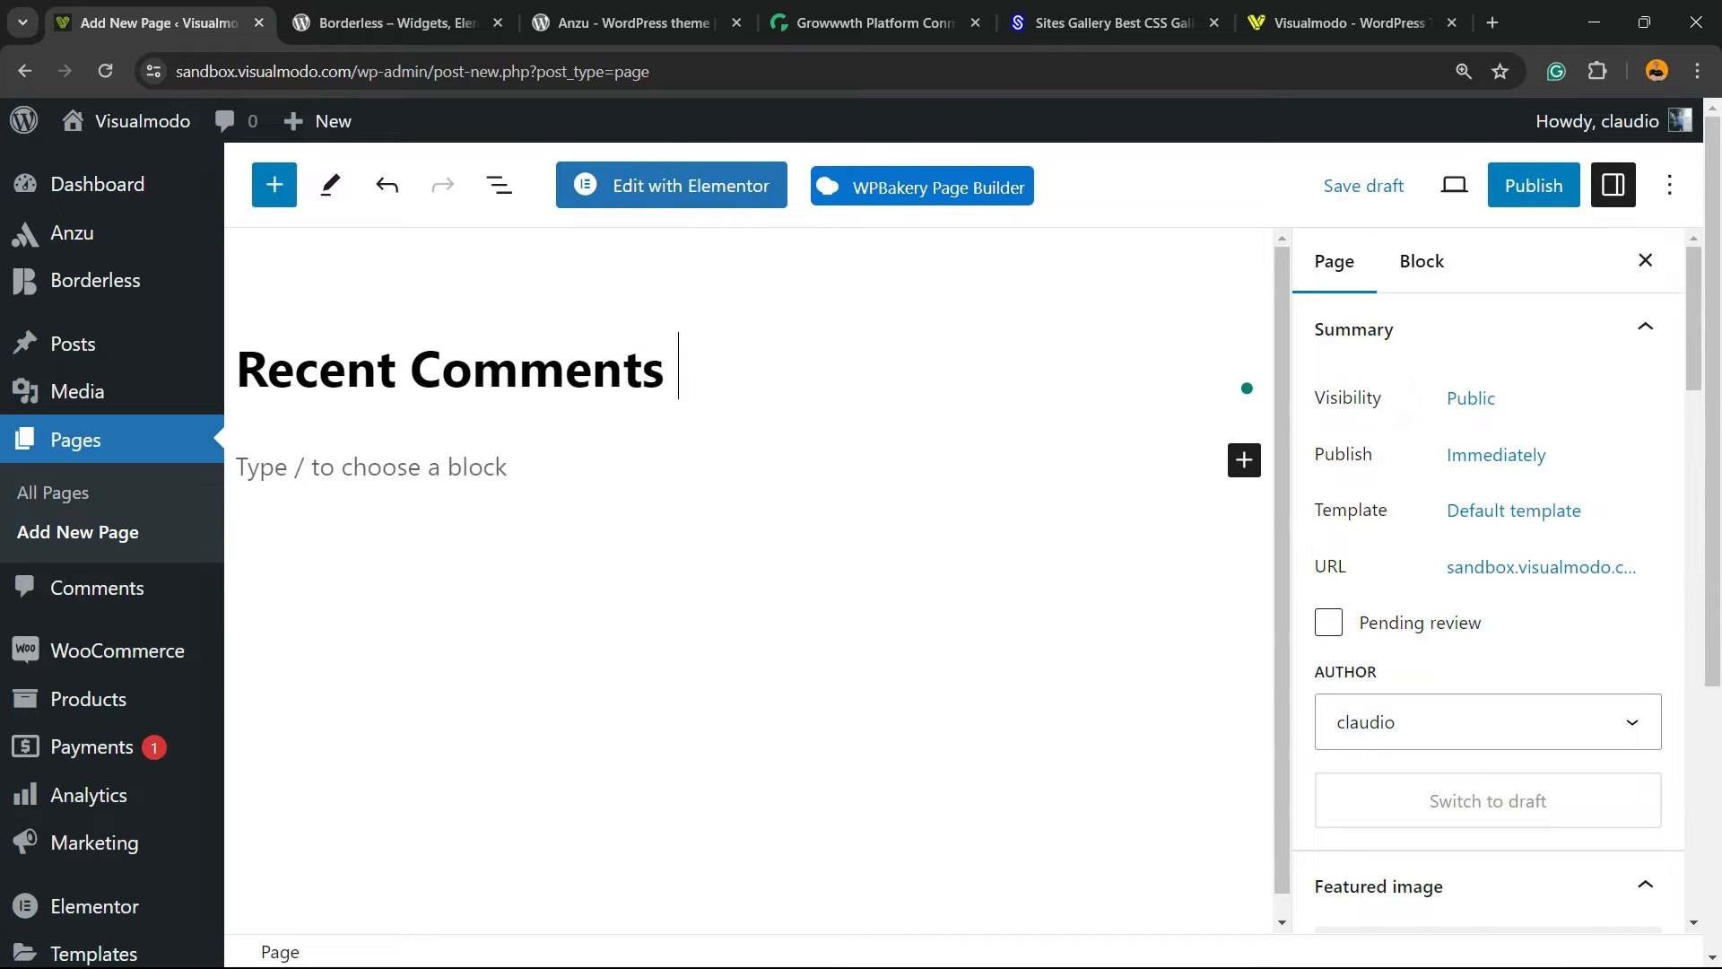
key(Return)
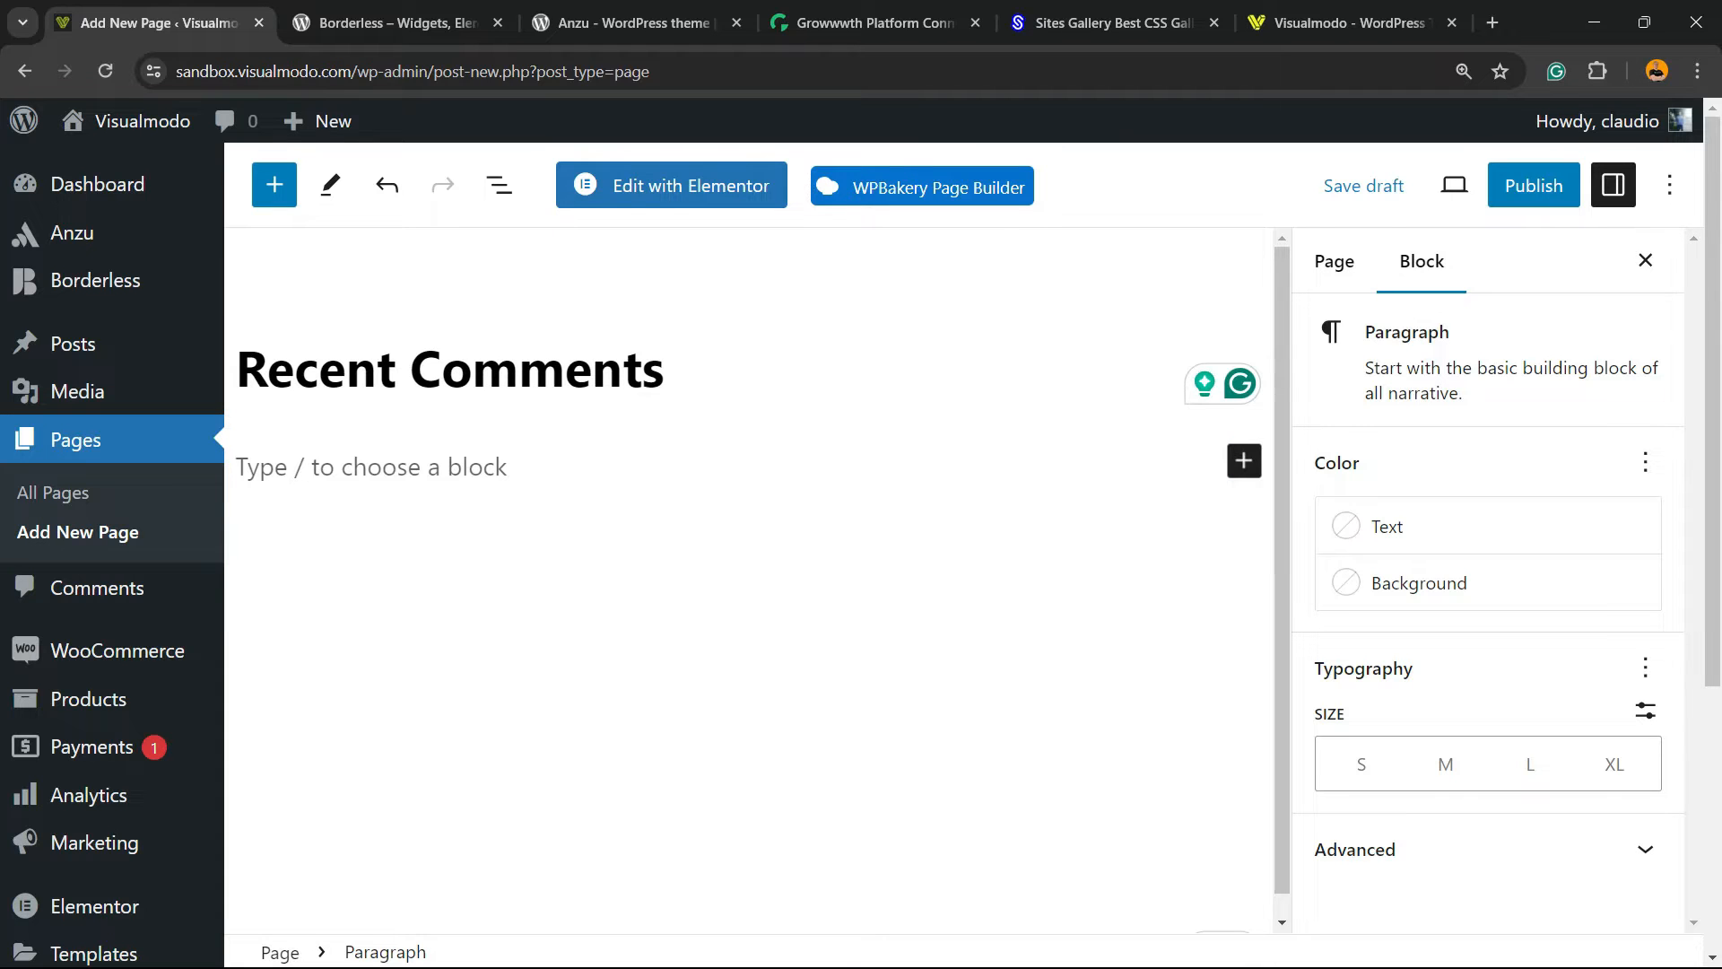
Insert a Columns block below the title using the 33 / 33 / 33 variation
click(1244, 460)
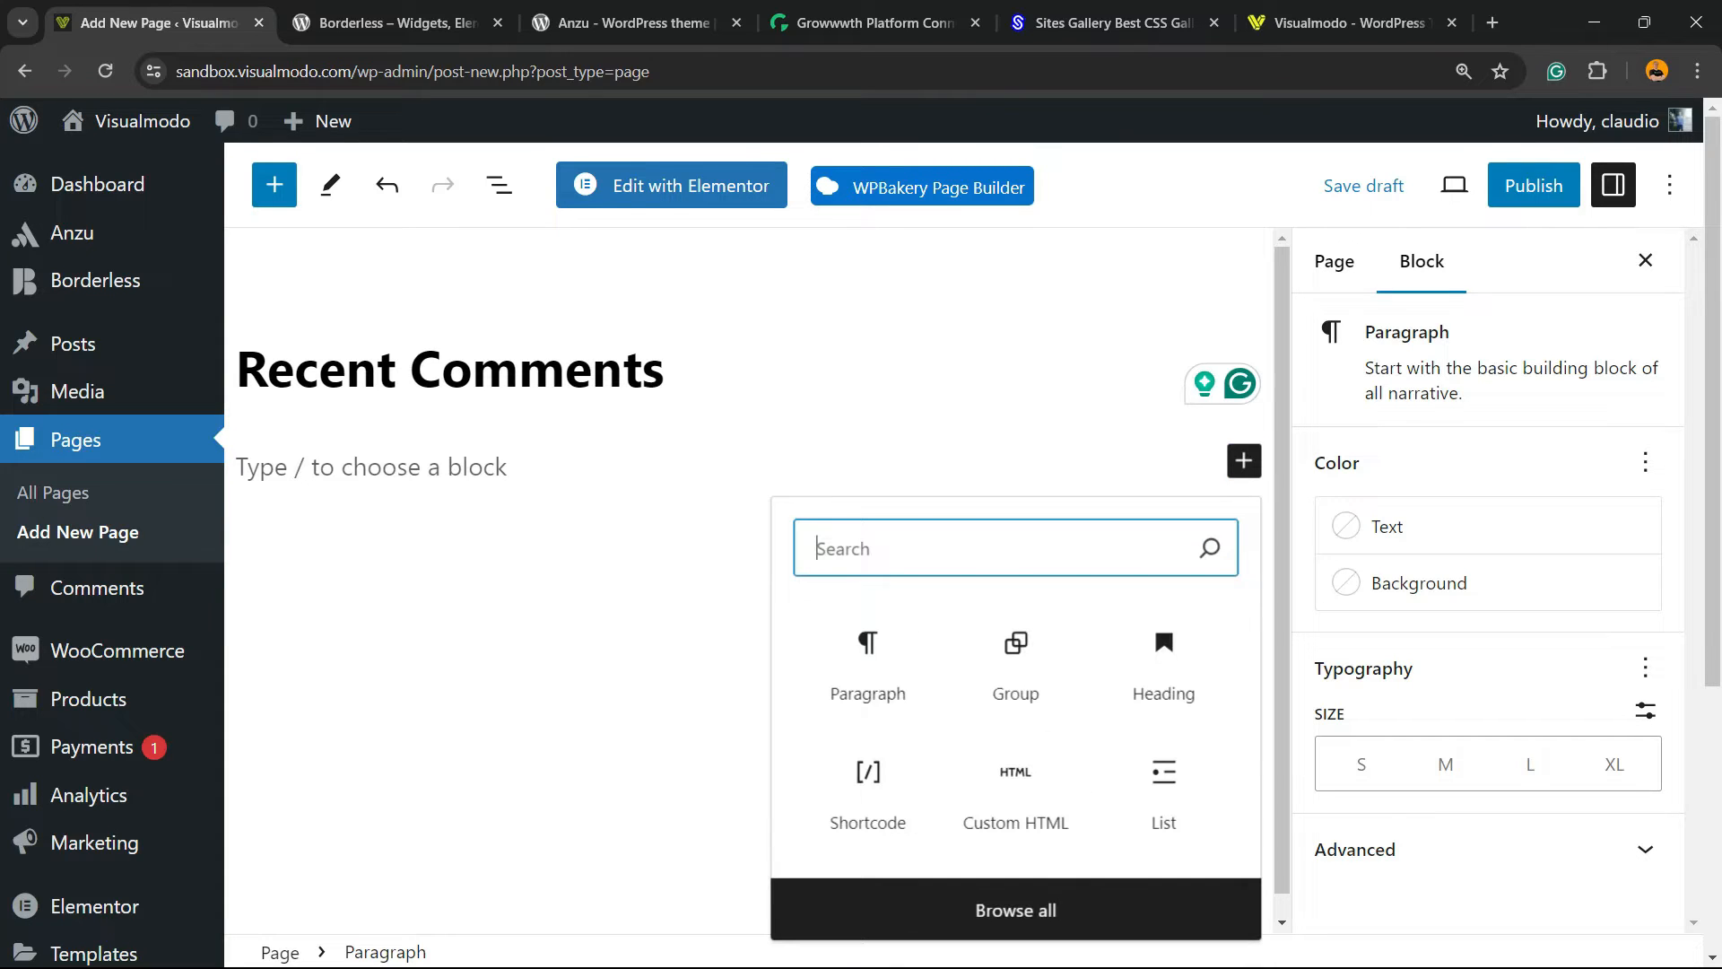
text(c)
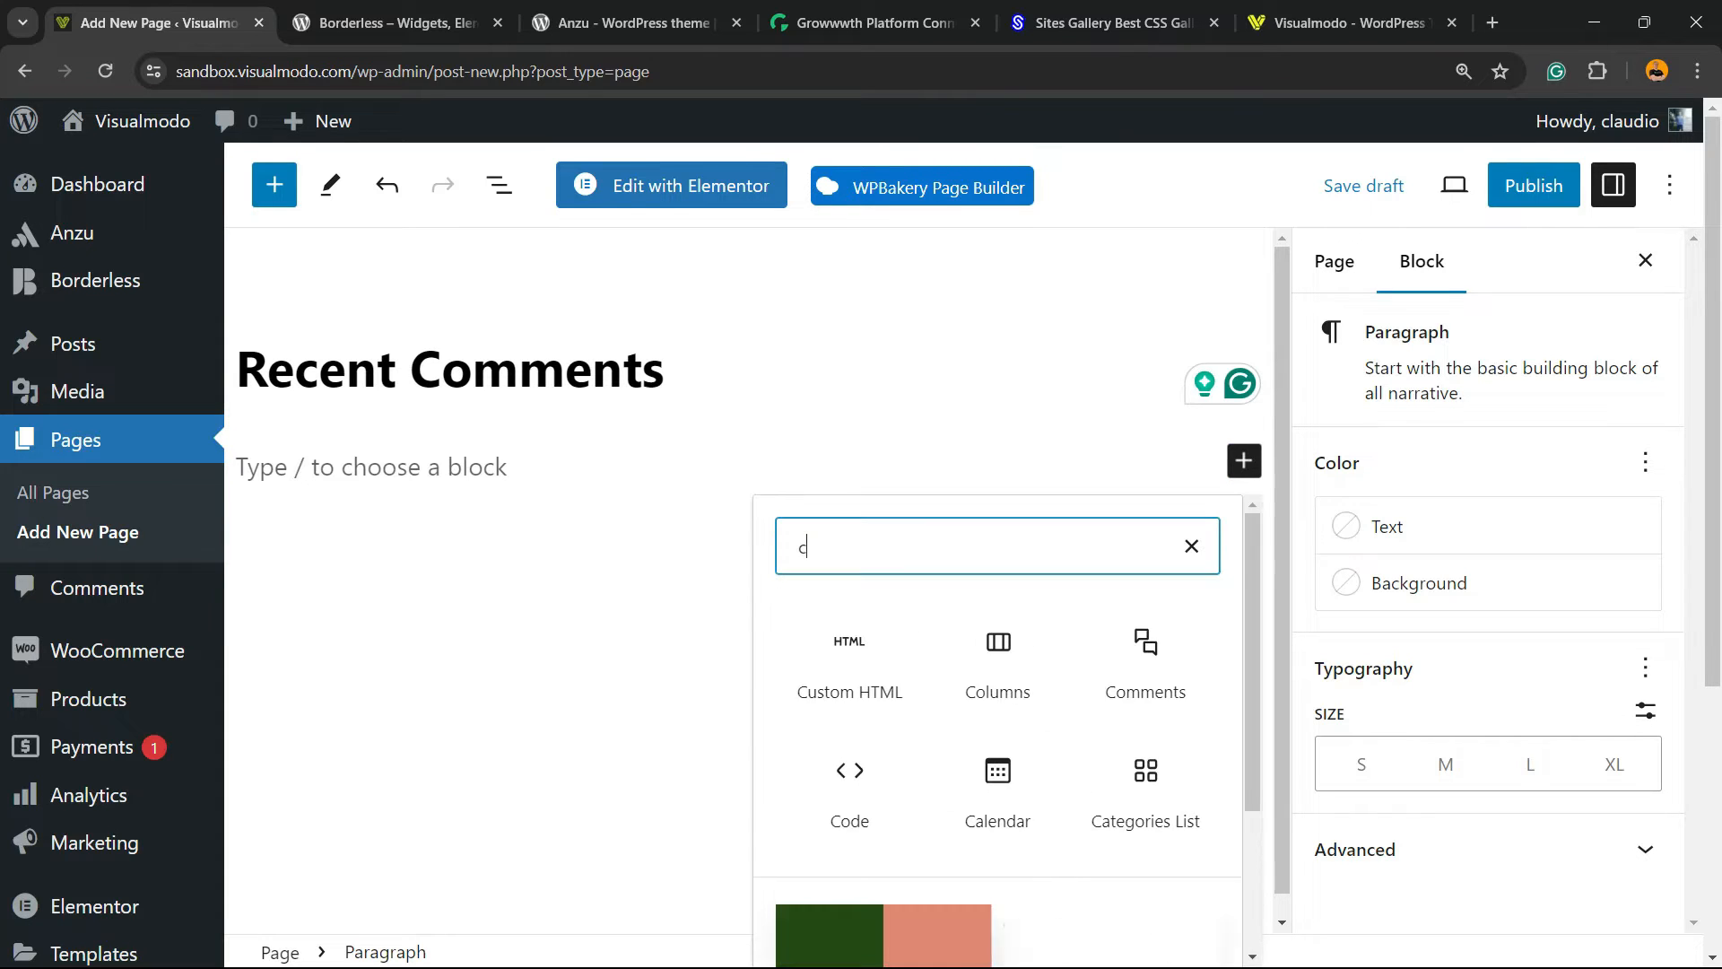
click(997, 655)
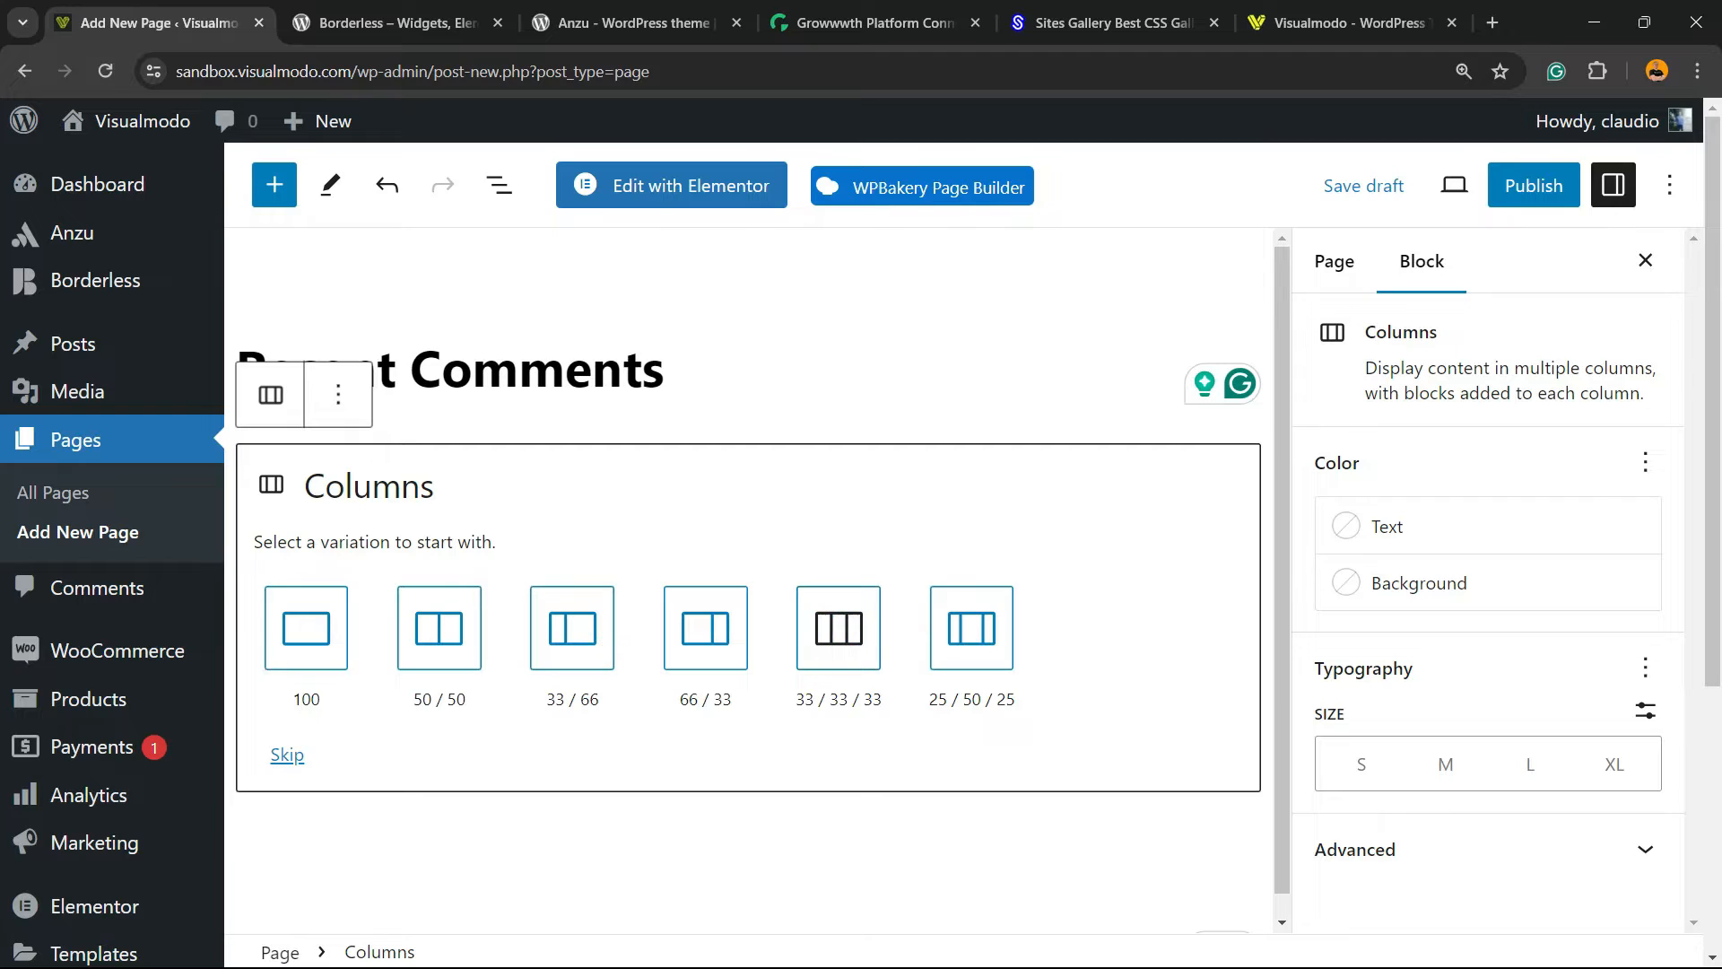
key(Return)
click(748, 476)
click(1094, 476)
click(748, 476)
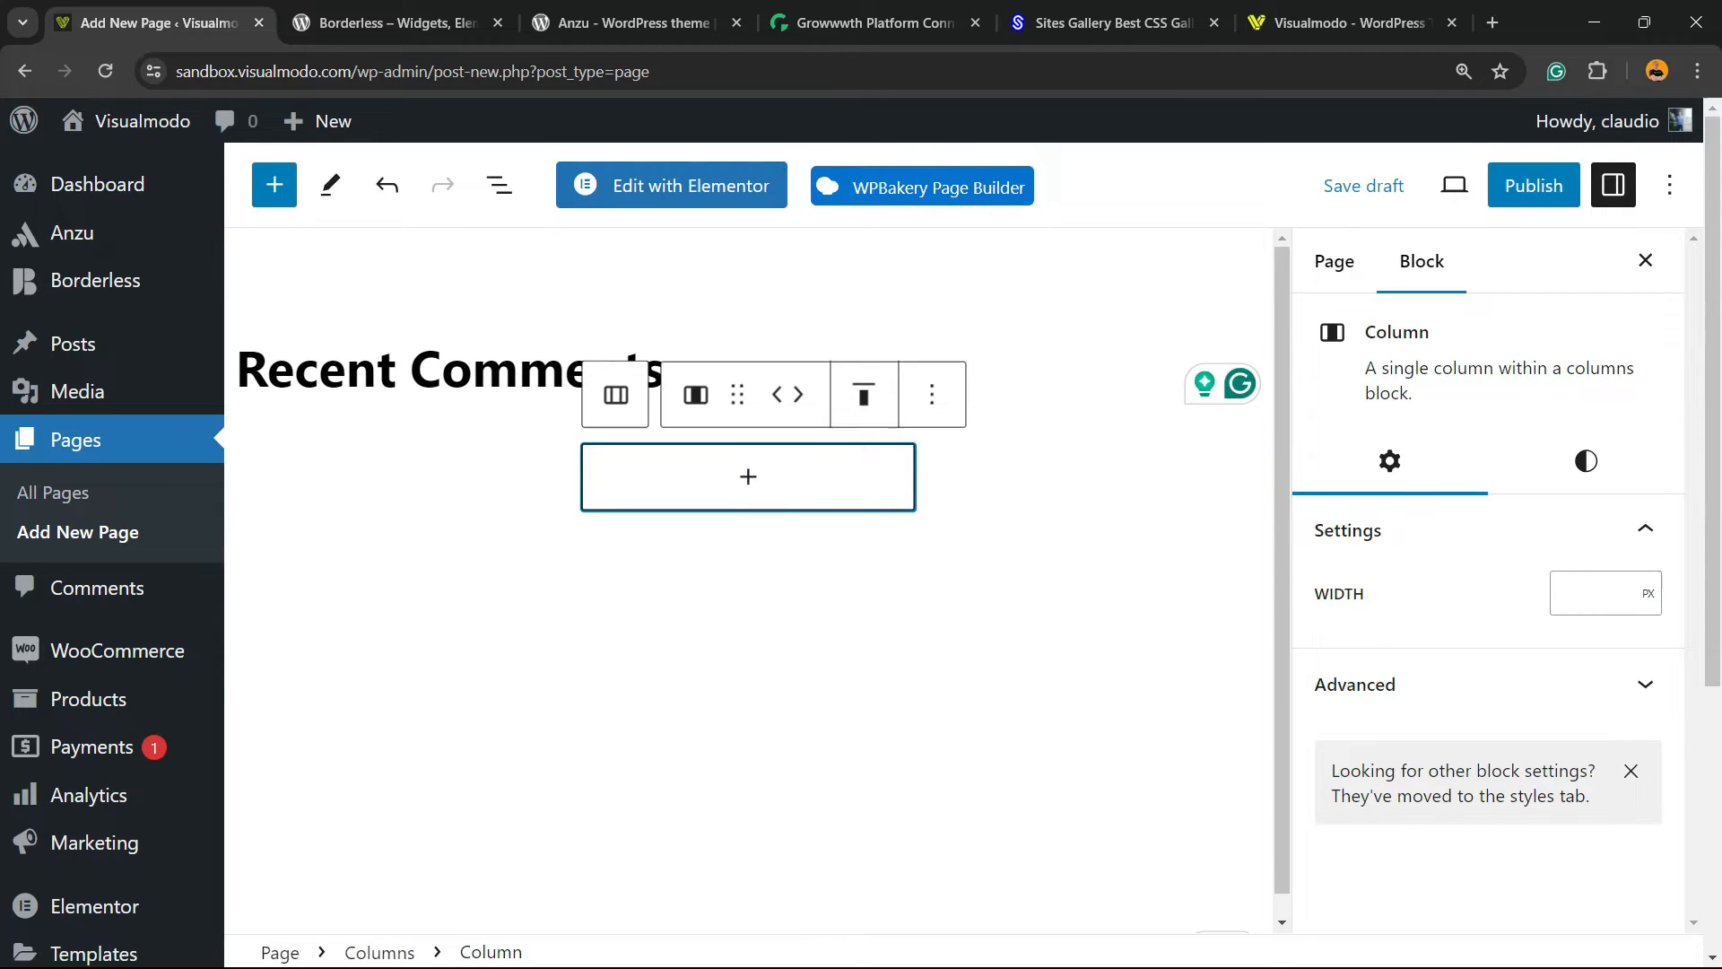
click(402, 476)
click(748, 476)
click(748, 646)
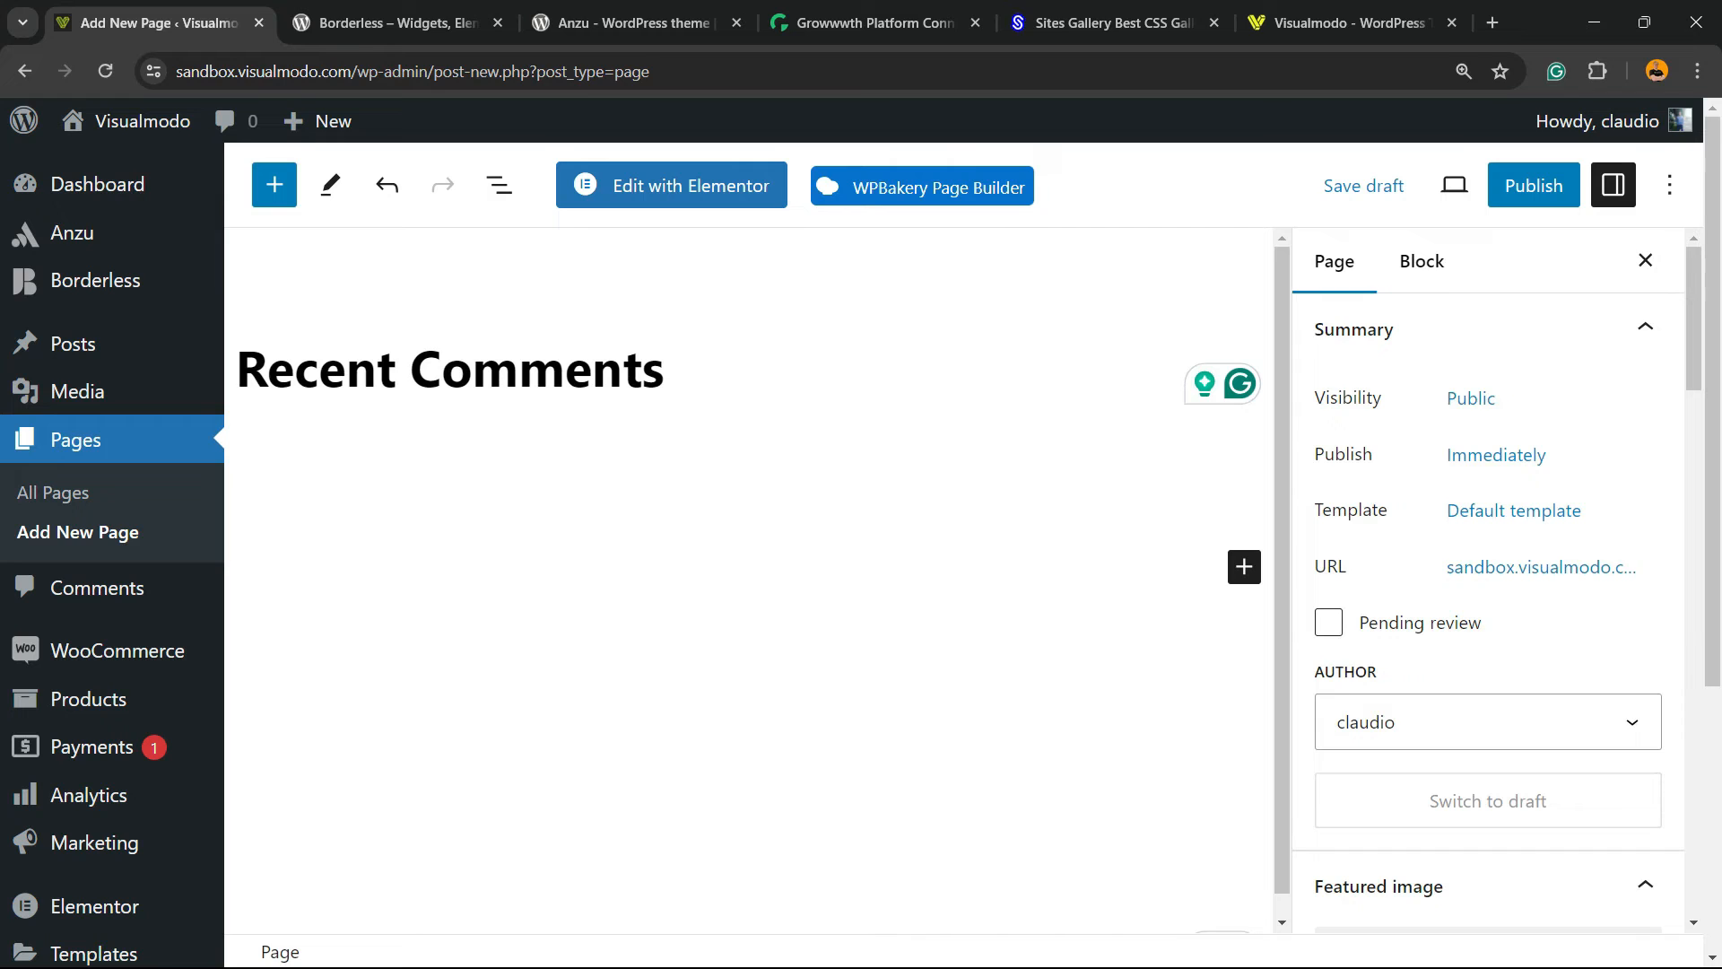
click(402, 477)
click(747, 477)
click(748, 476)
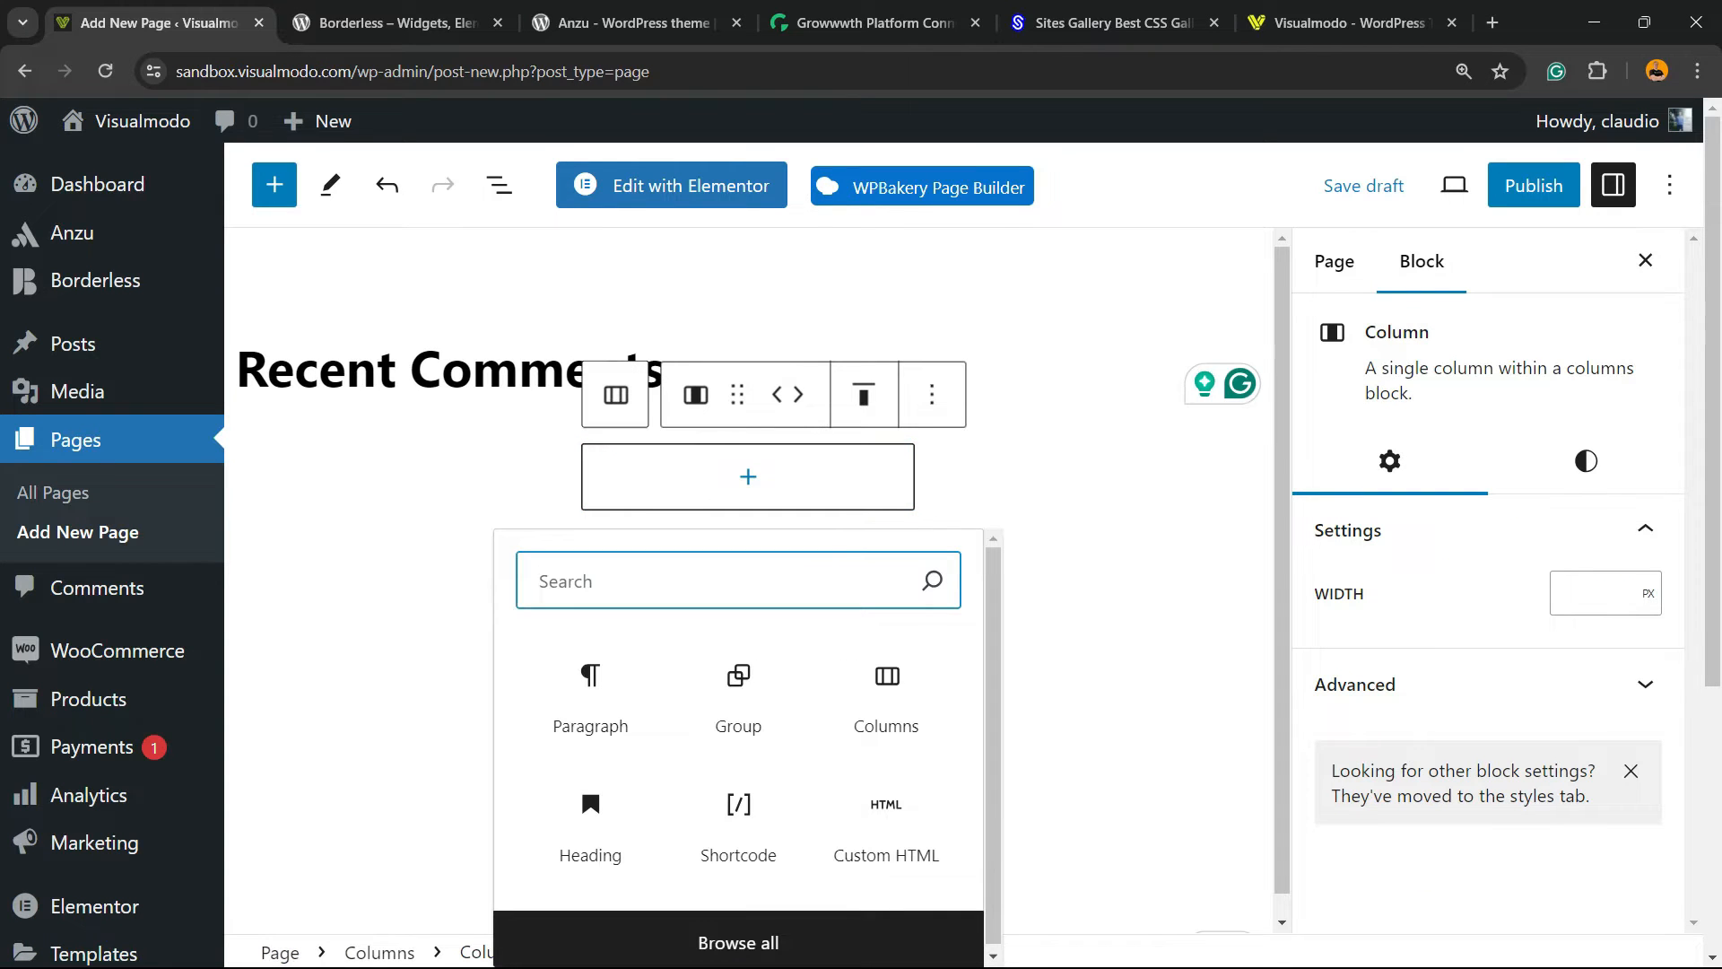
click(748, 476)
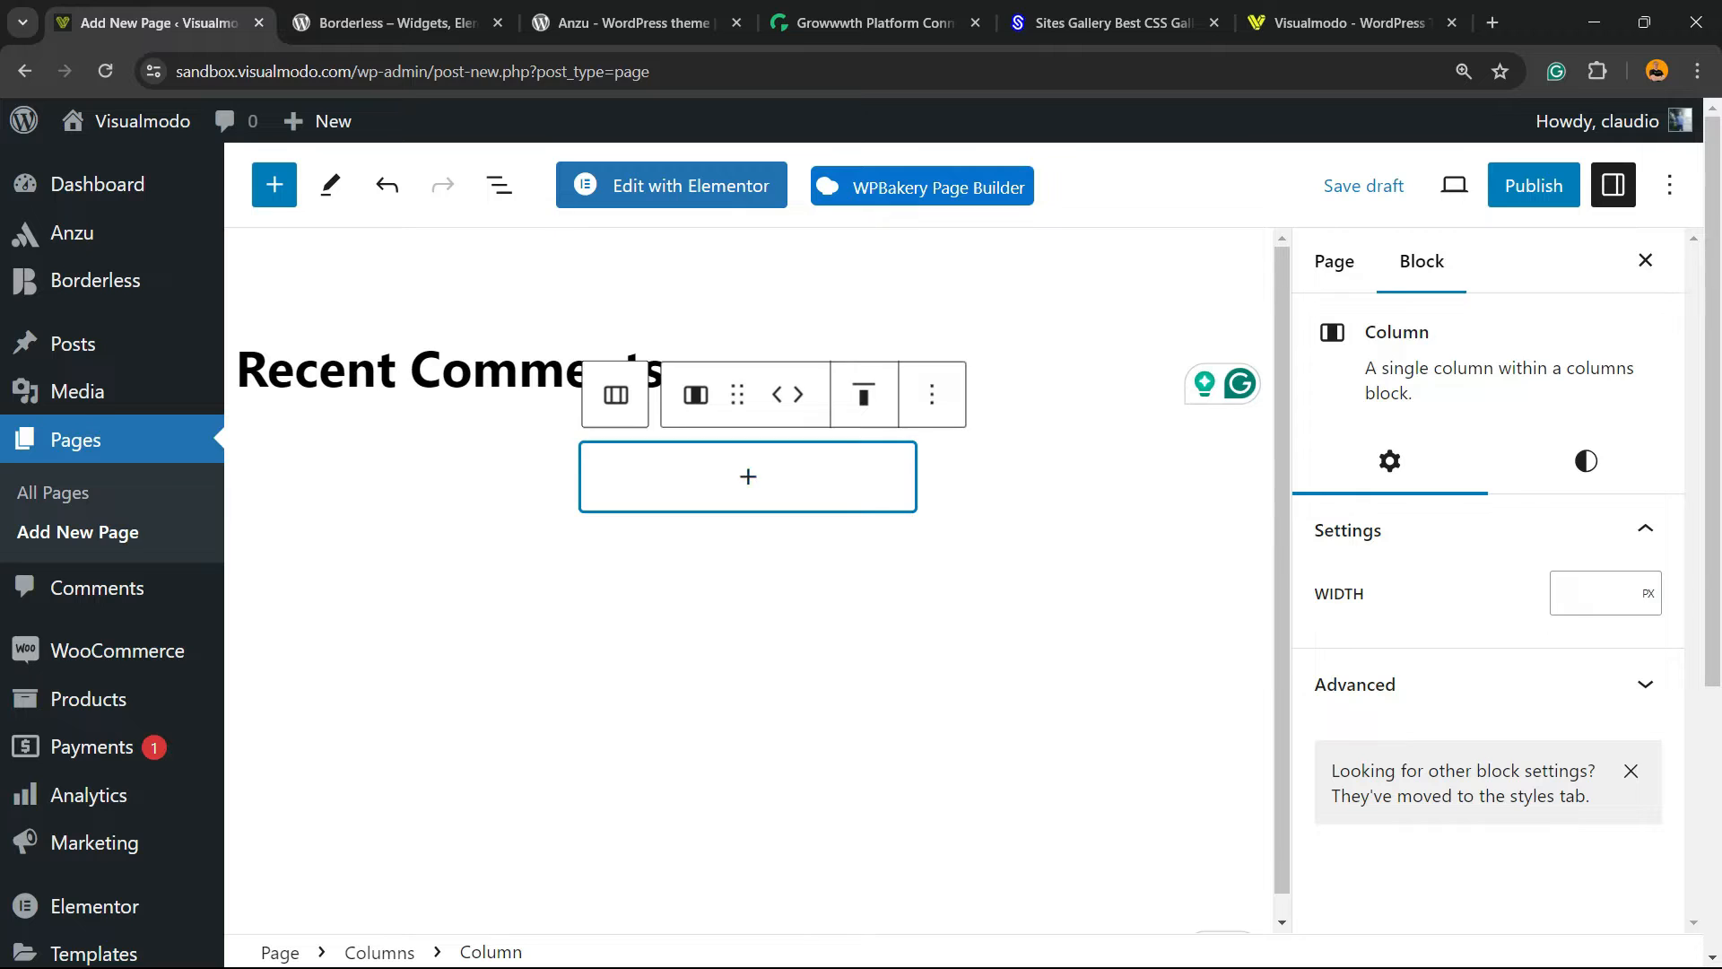
click(402, 476)
click(748, 476)
click(402, 476)
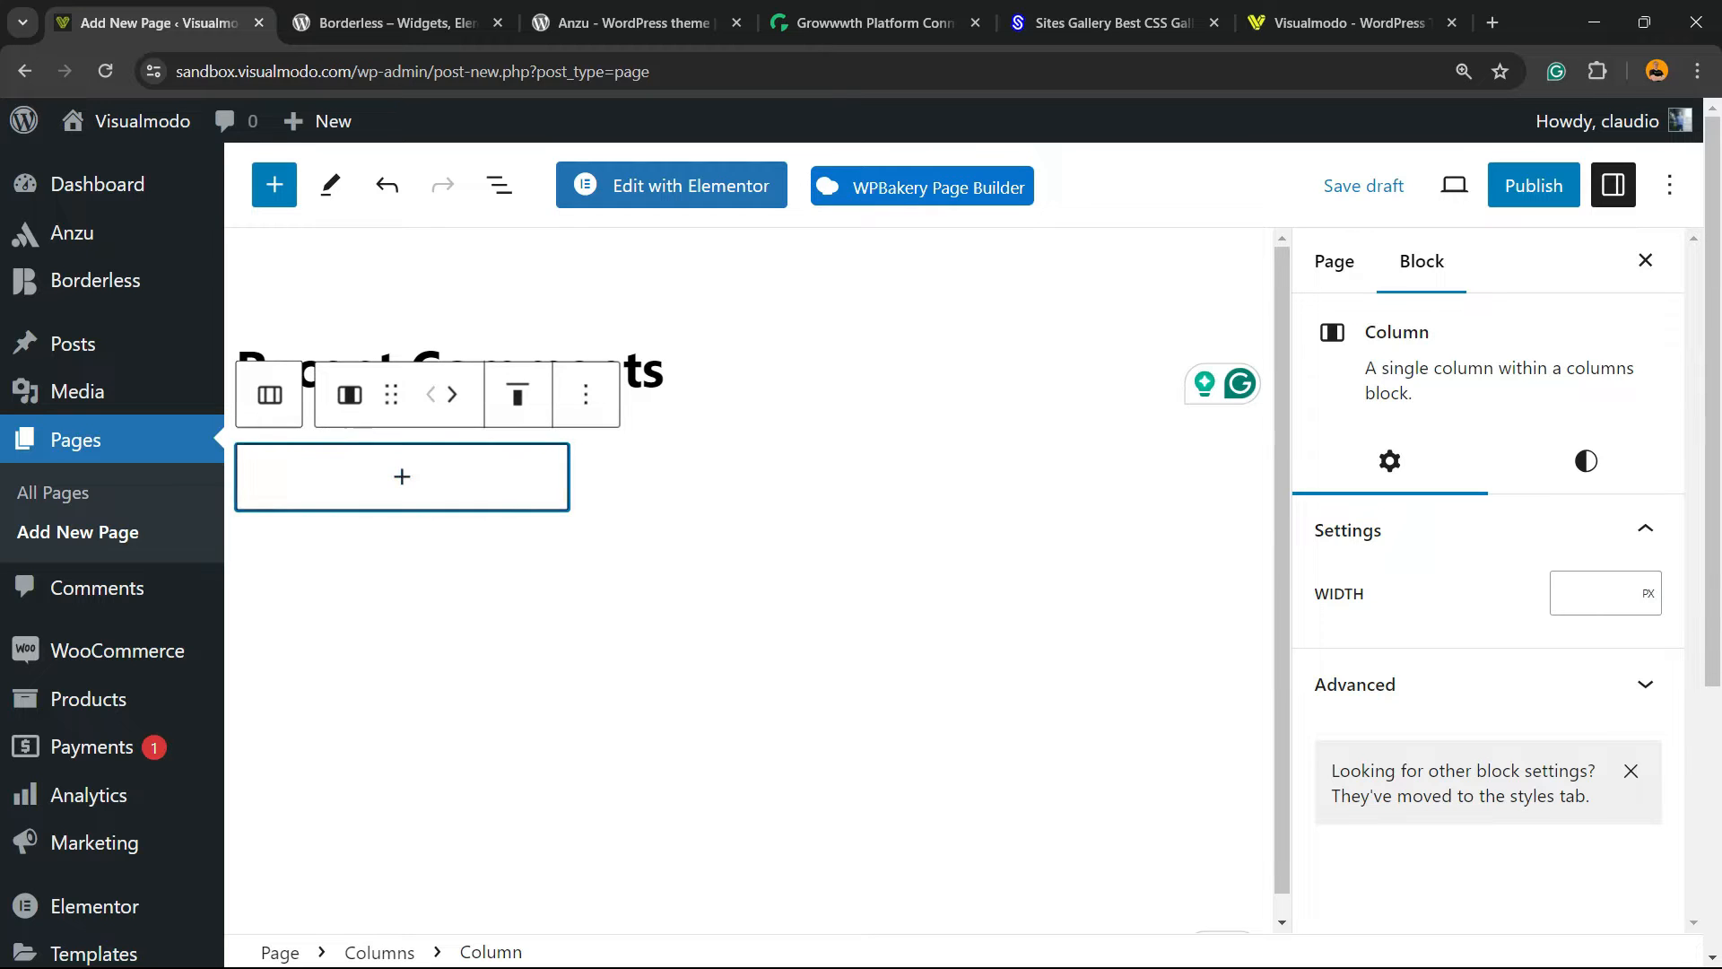
click(748, 476)
click(1093, 476)
Search for "comments" and add the Latest Comments block to the middle column
click(748, 476)
click(748, 477)
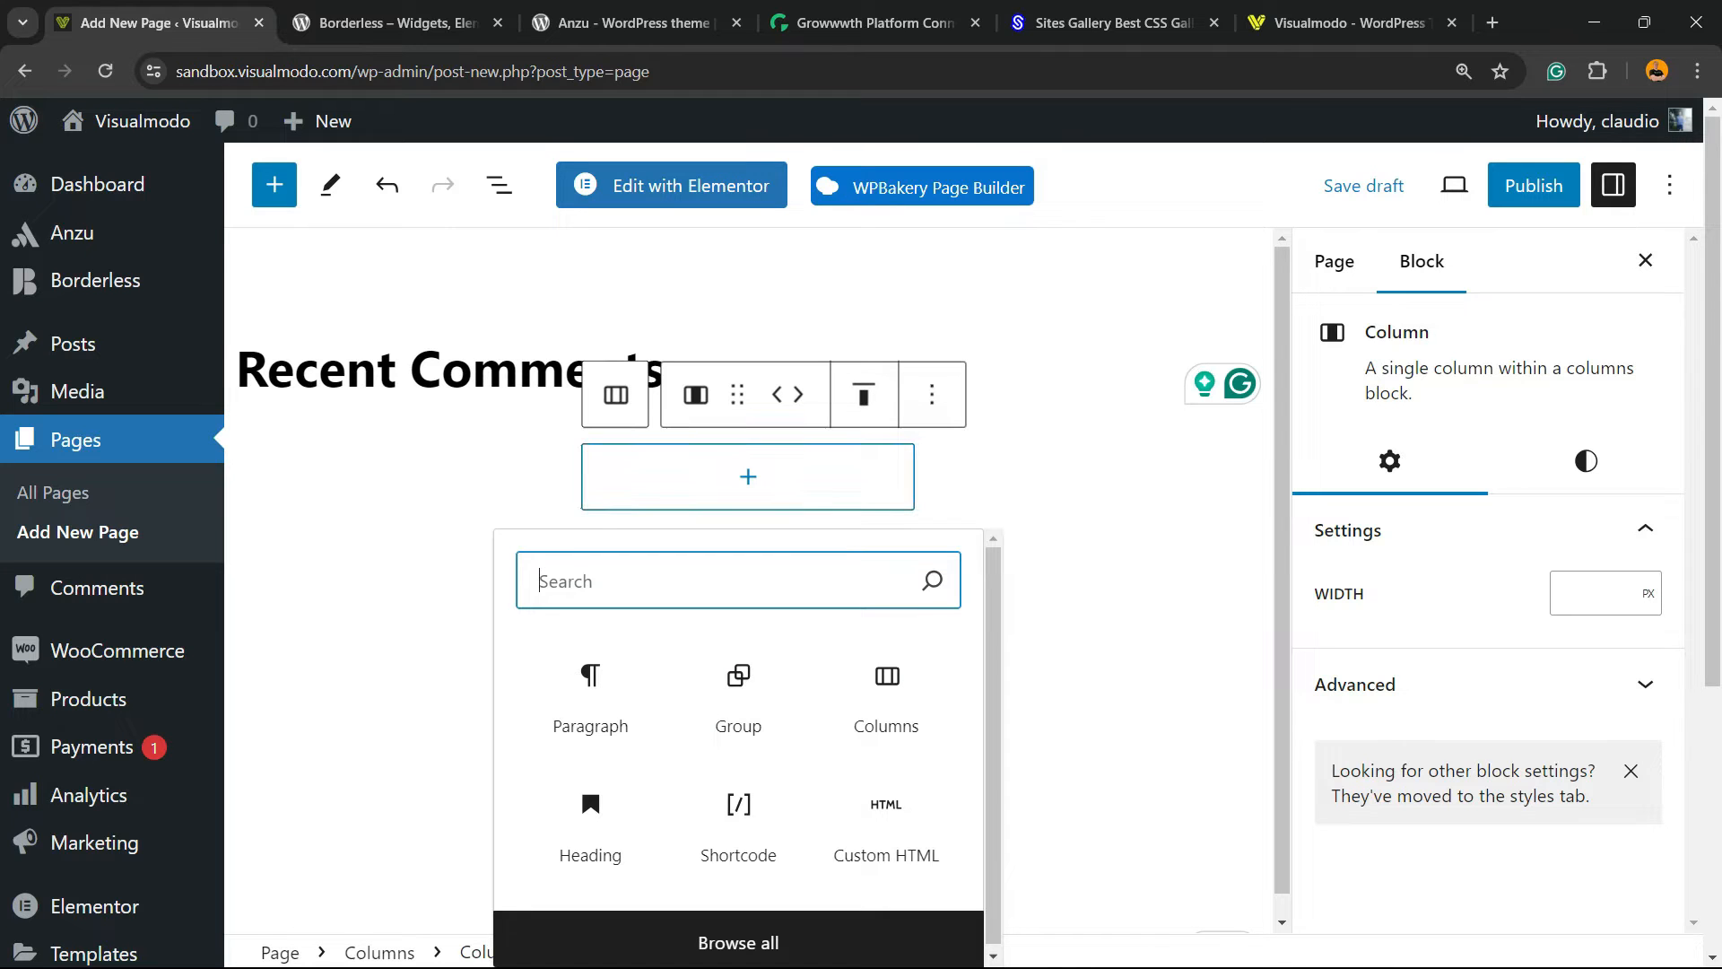
text(co)
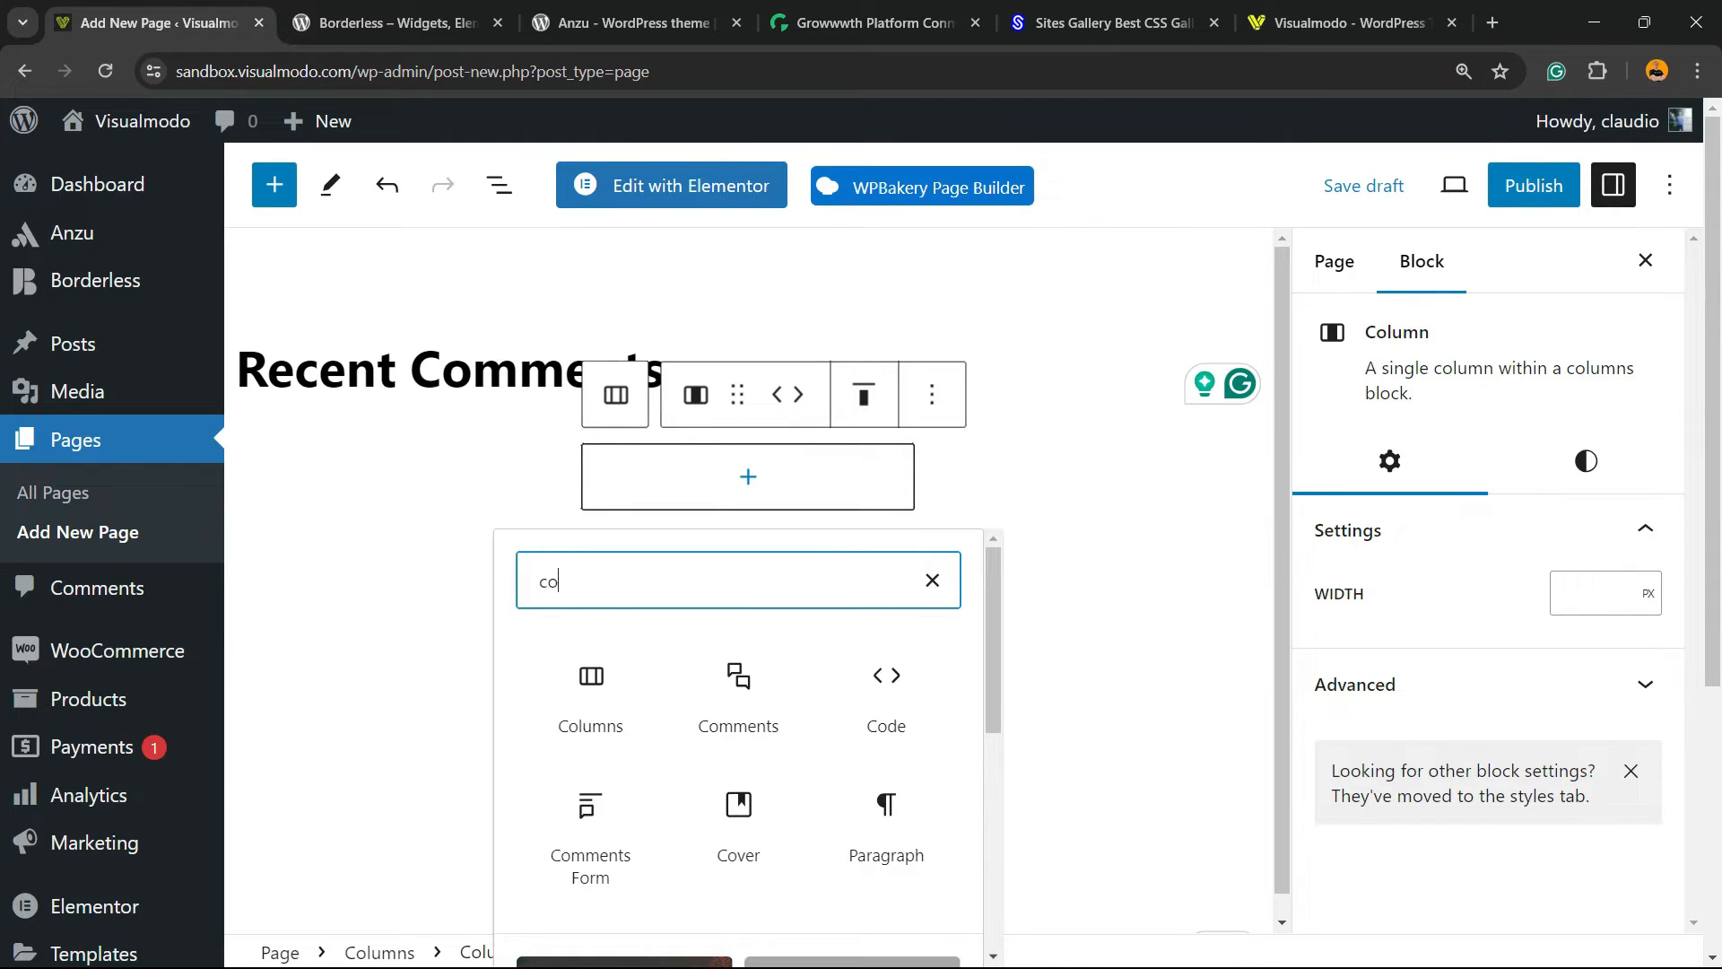
text(mme)
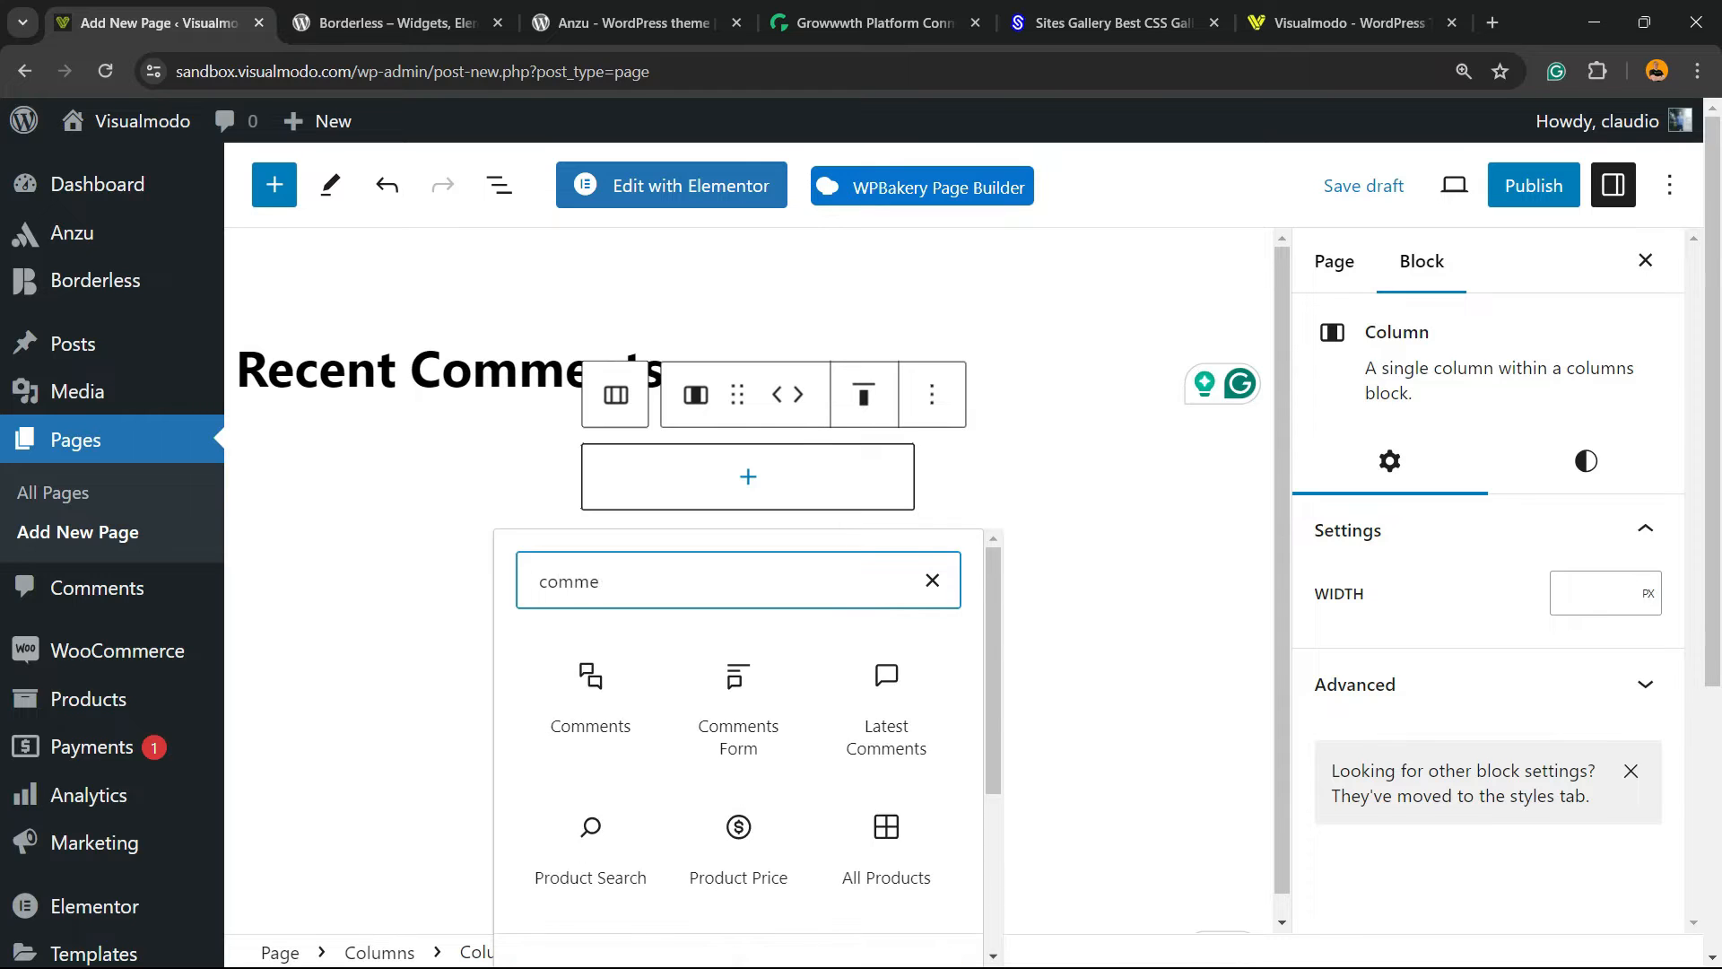
text(nts)
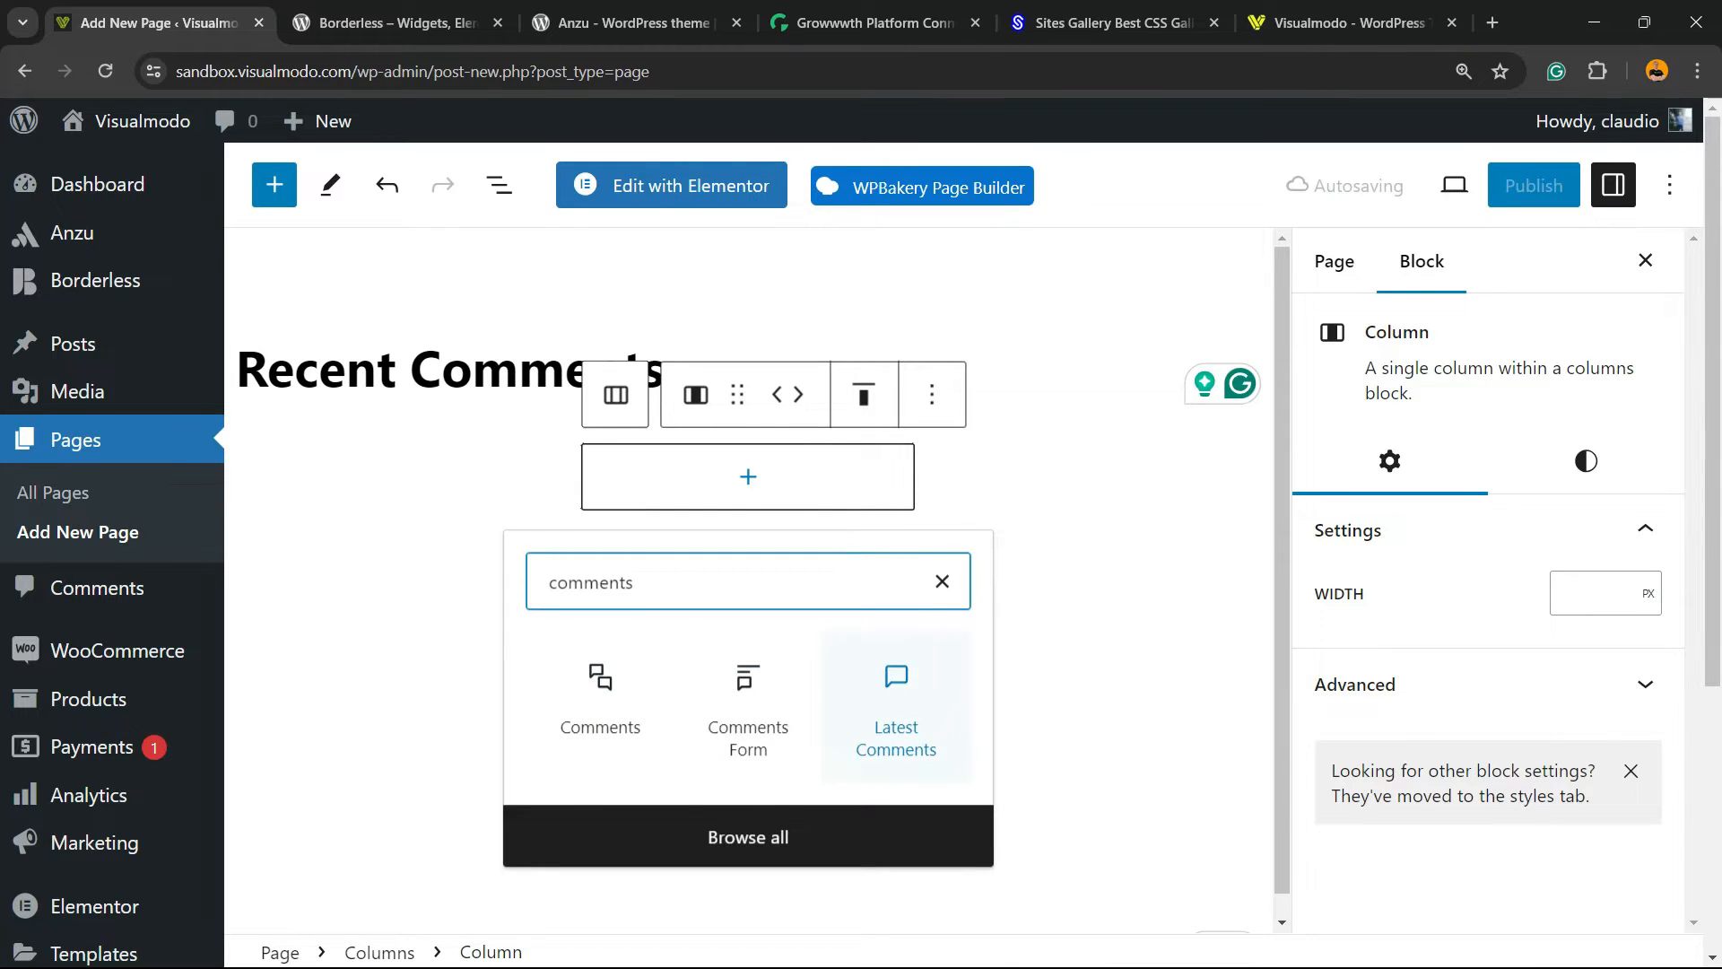
click(896, 690)
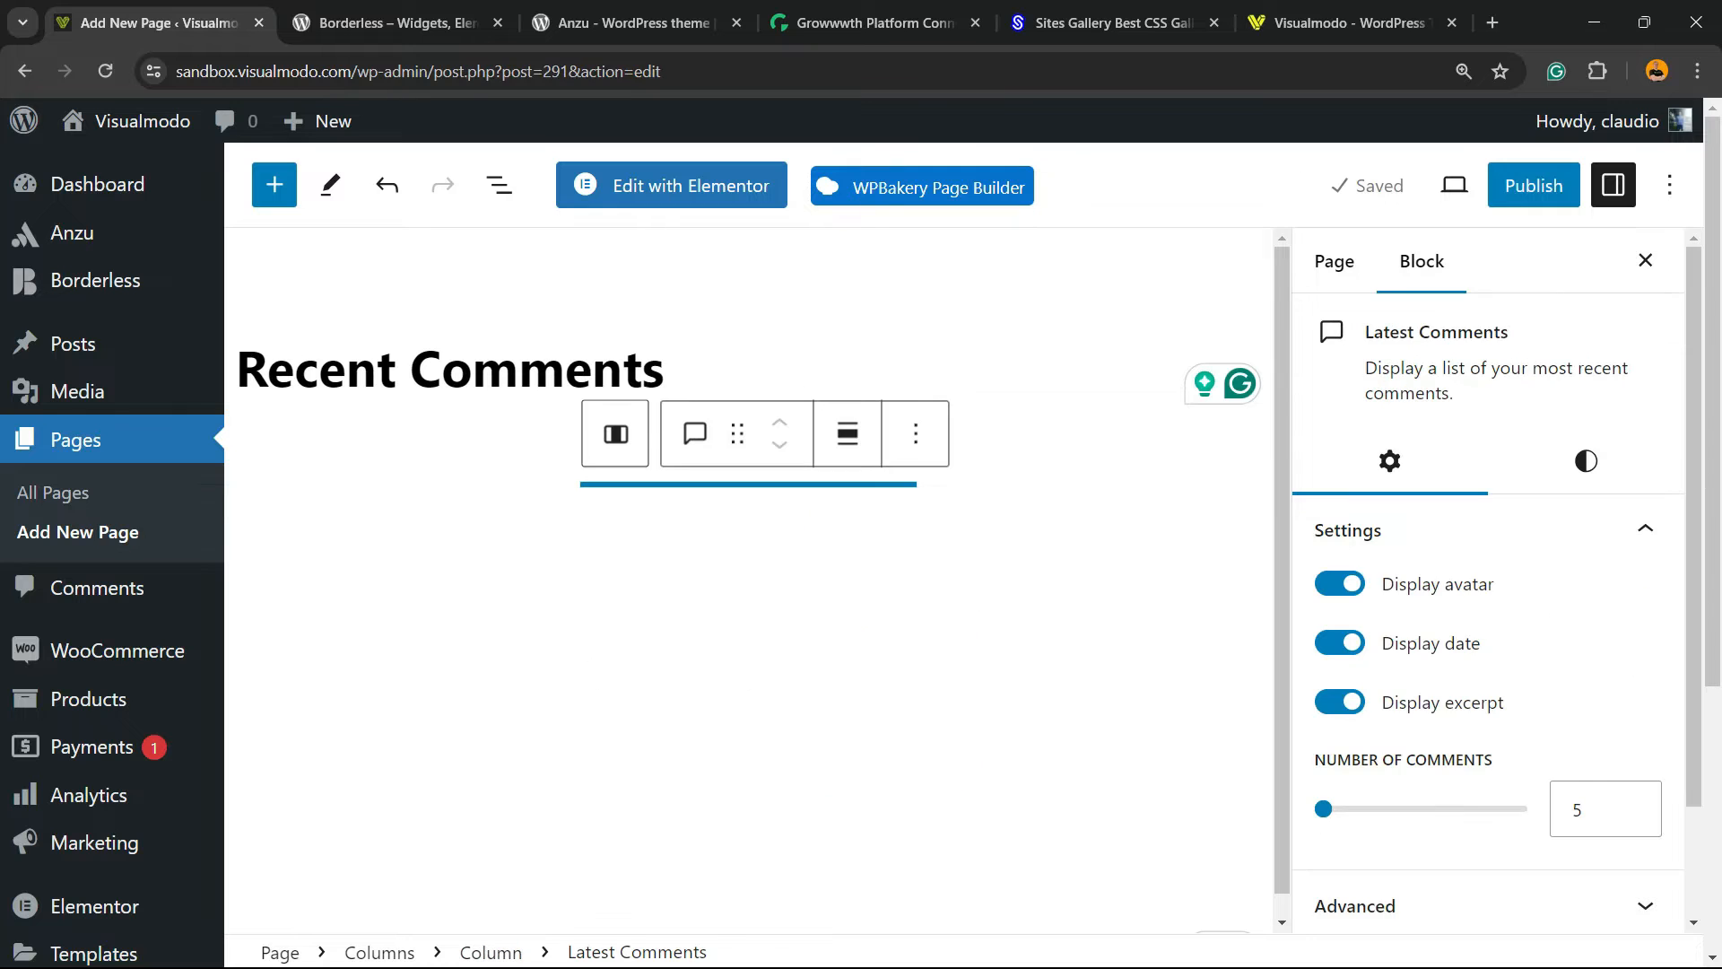
scroll(747, 581, down, 8)
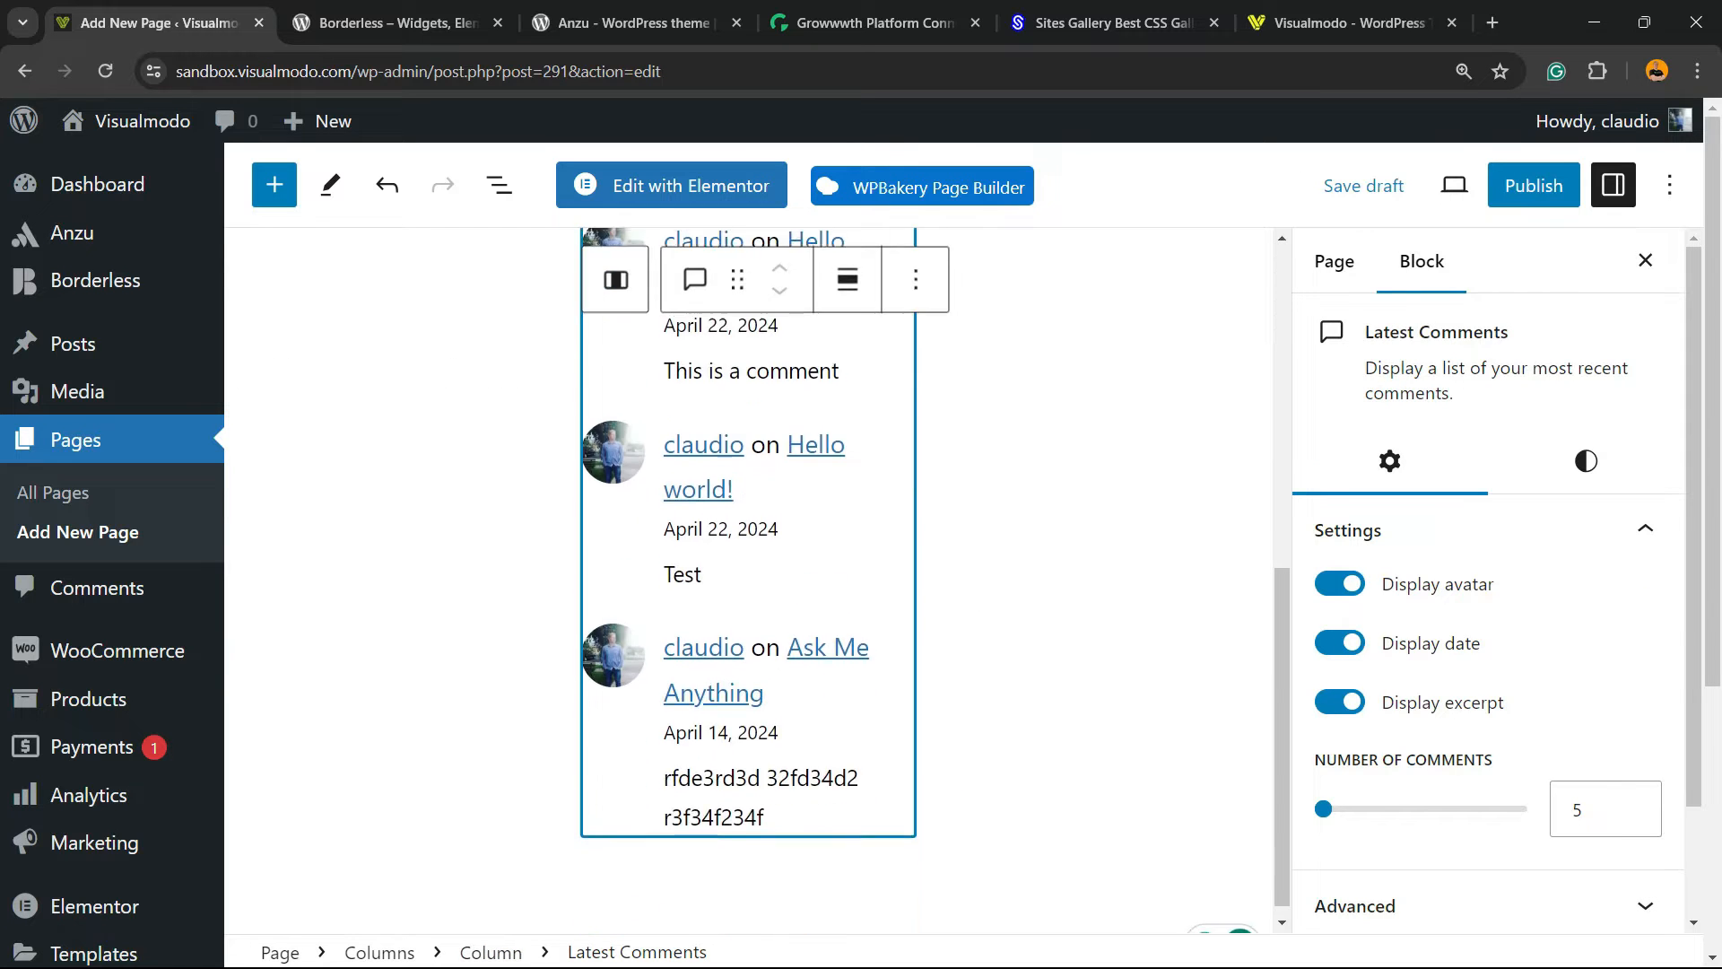
scroll(748, 581, up, 8)
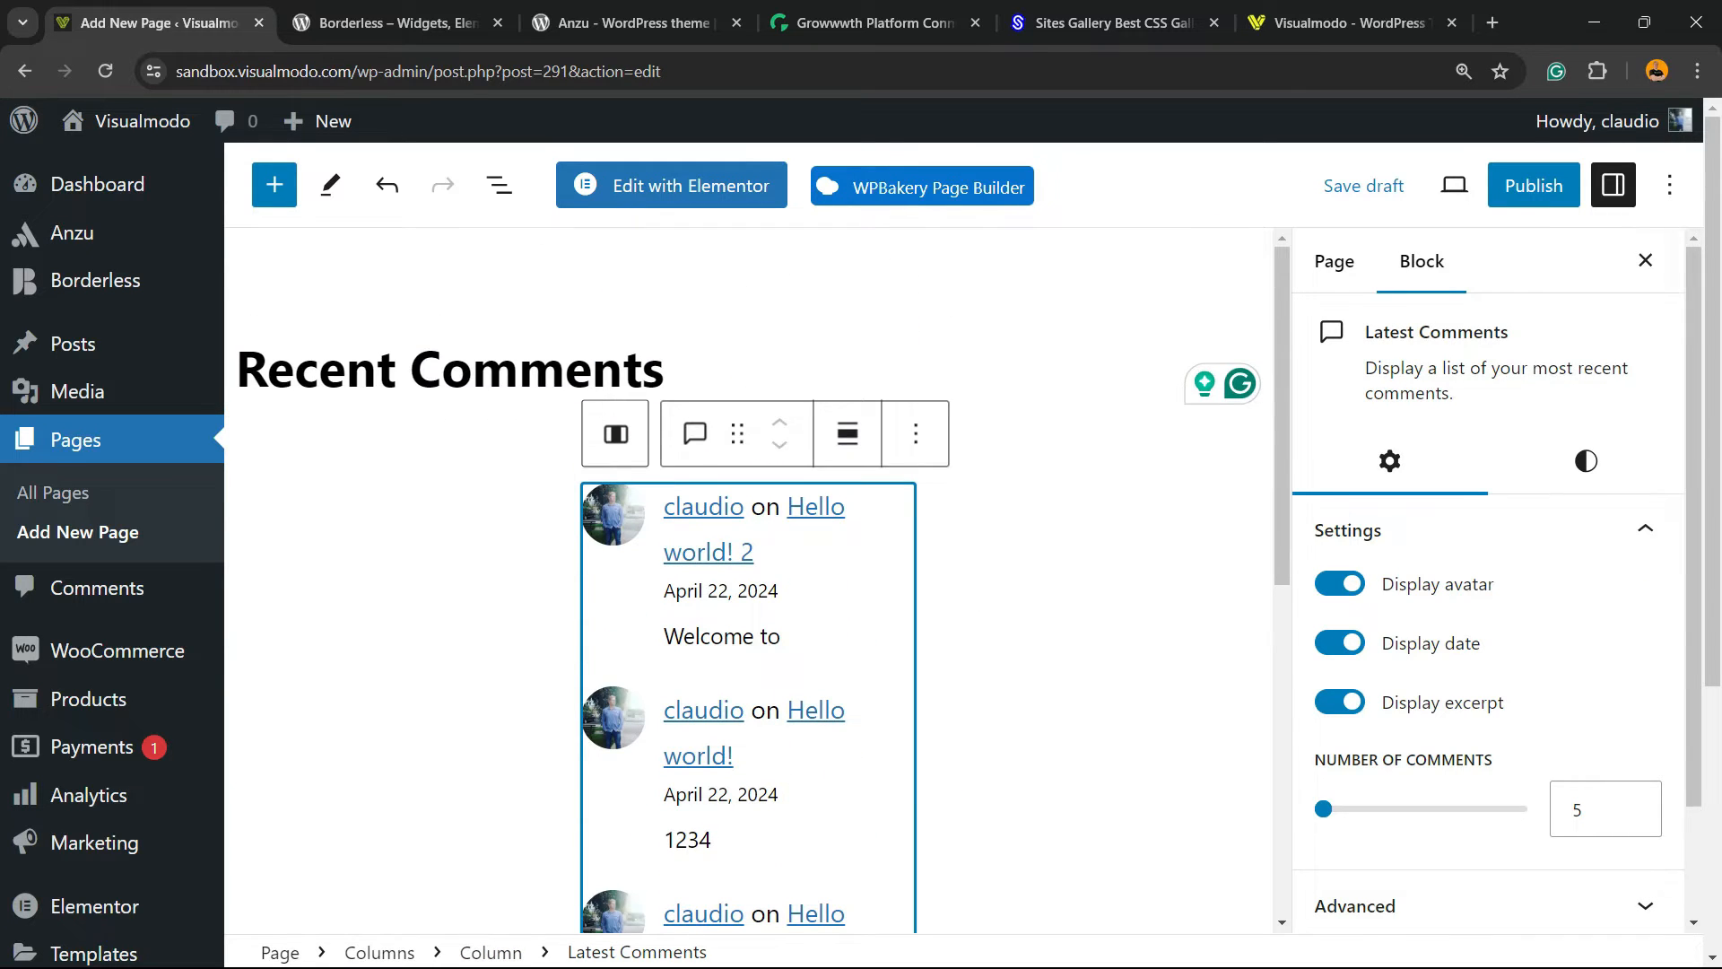
Delete the empty first column beside the Latest Comments block
click(401, 476)
click(401, 476)
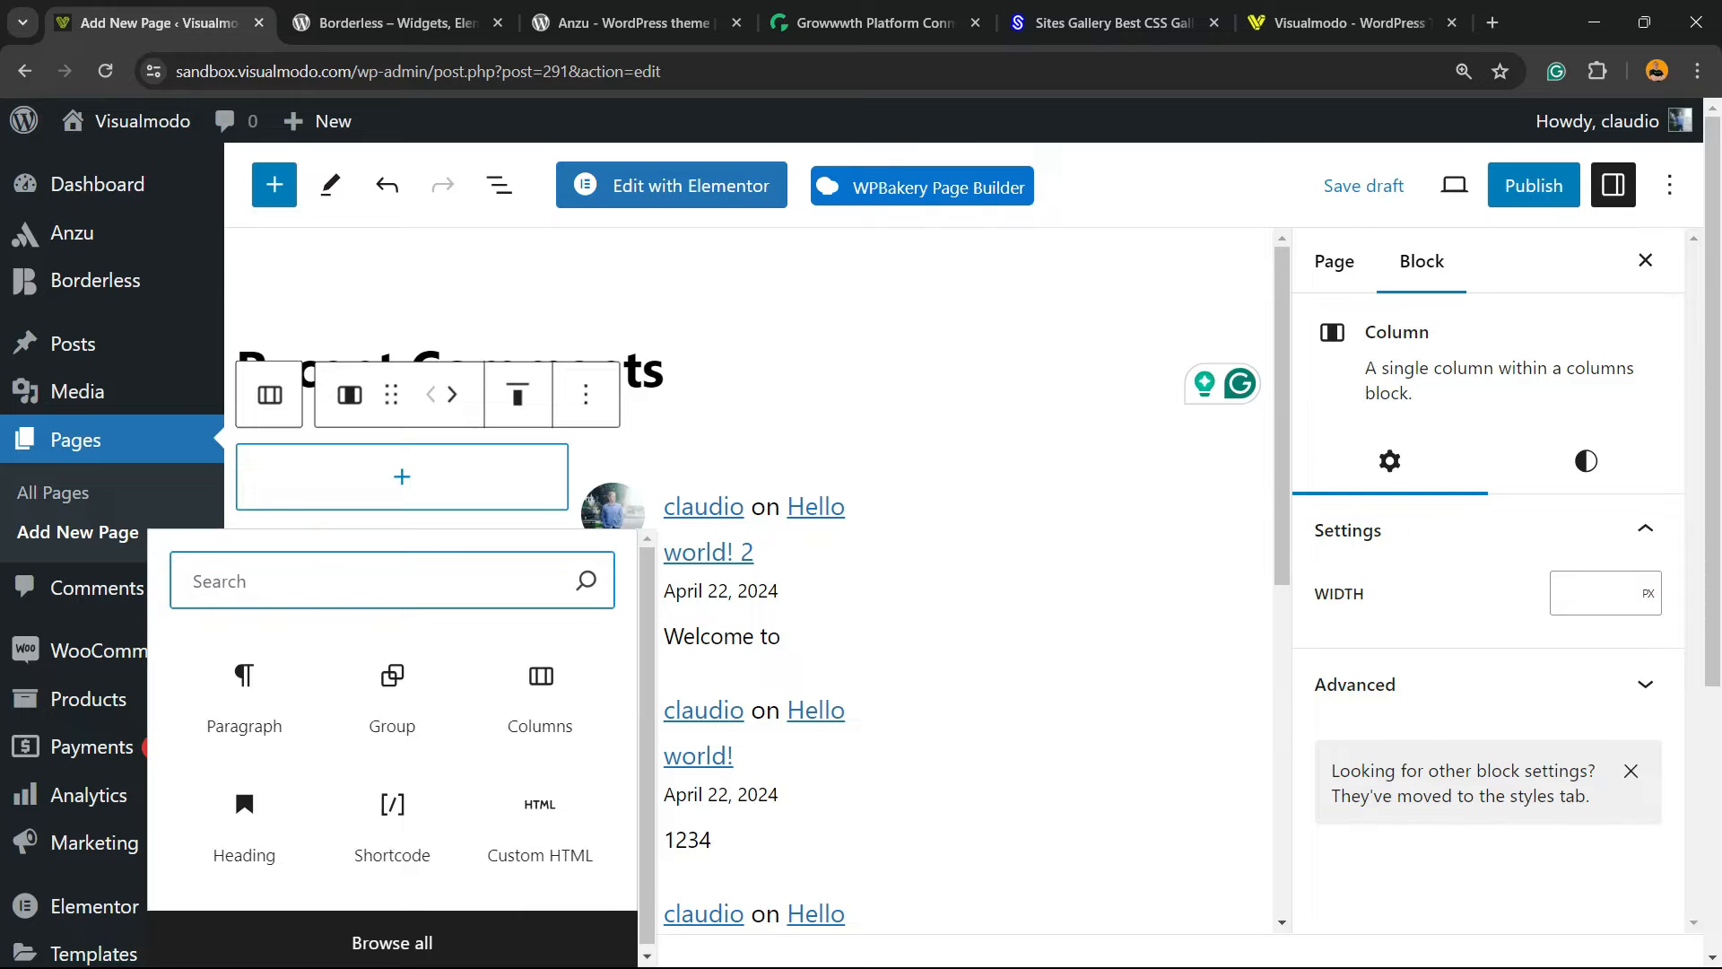
click(402, 476)
click(402, 476)
click(585, 395)
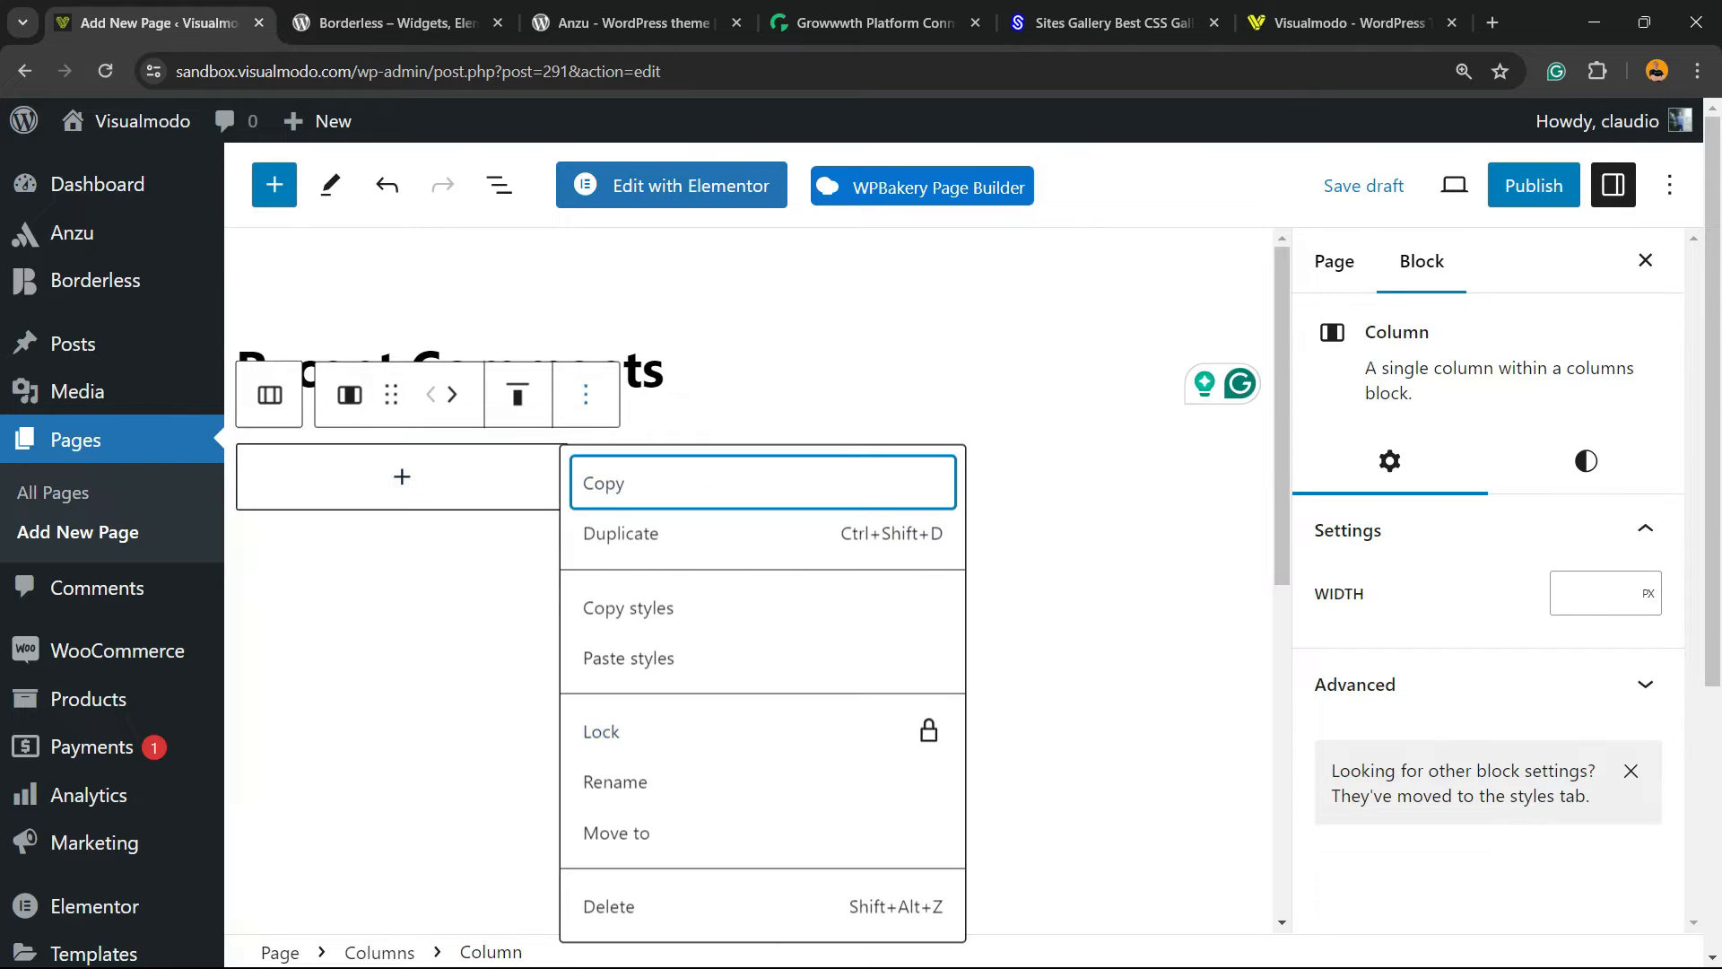
scroll(924, 726, down, 4)
click(904, 906)
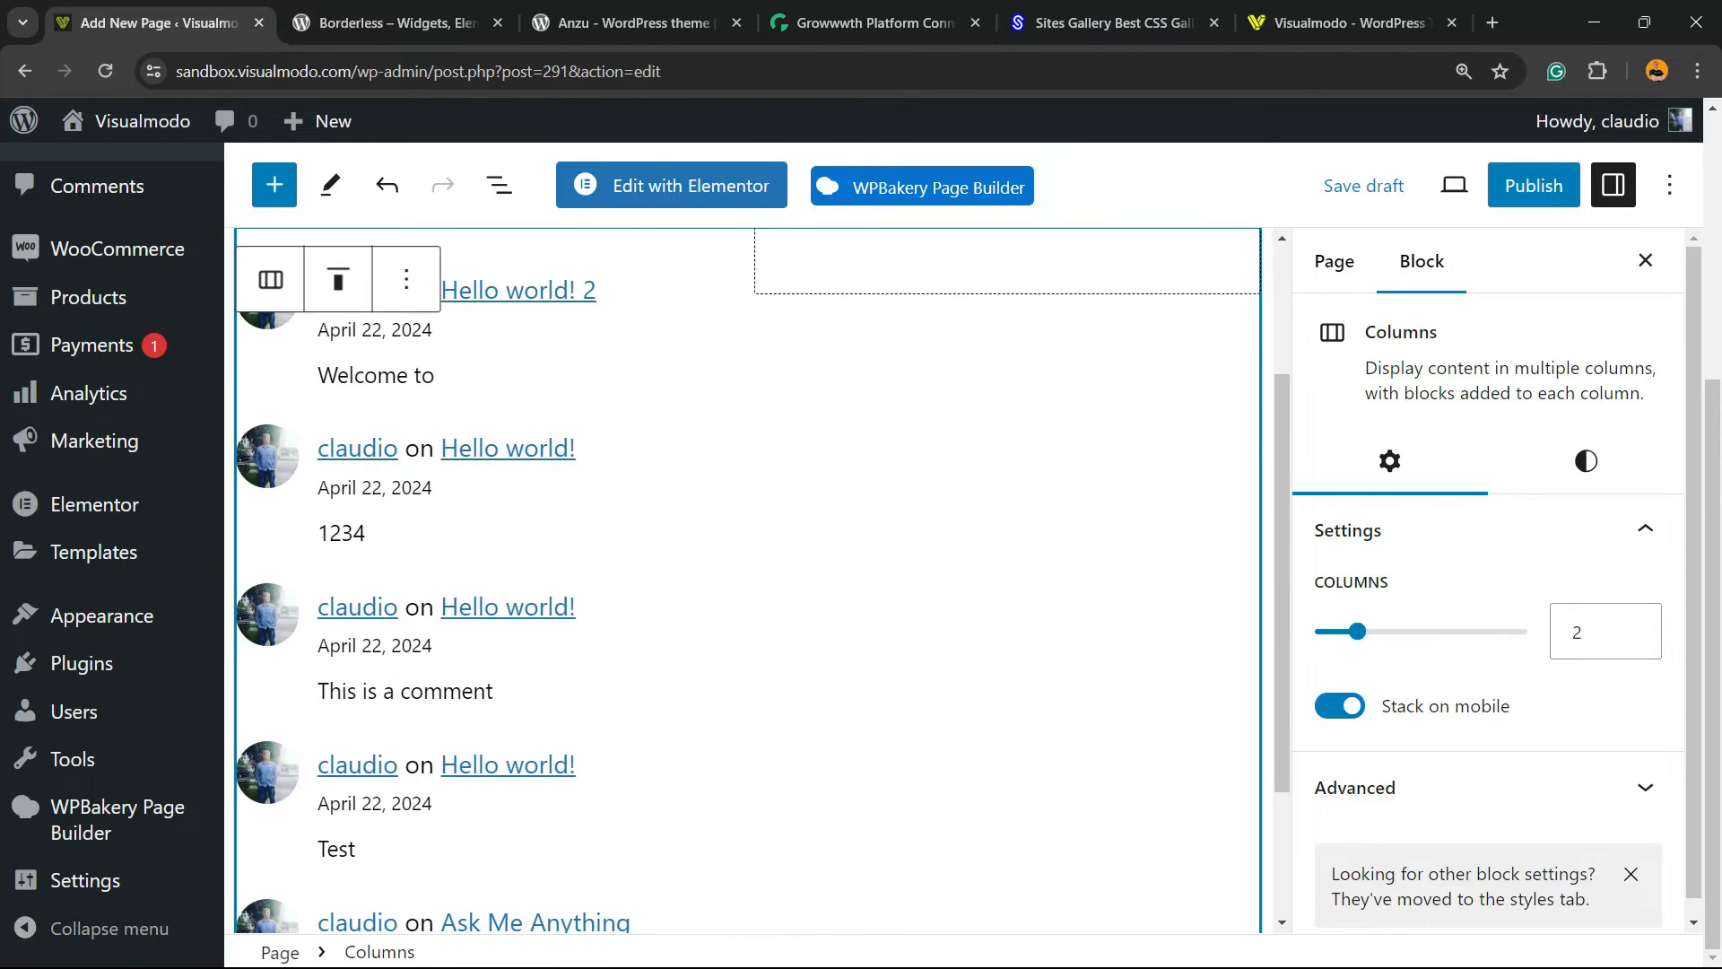
Delete the remaining empty column so the comments list takes the full width
click(1005, 266)
scroll(1005, 296, up, 3)
click(1104, 395)
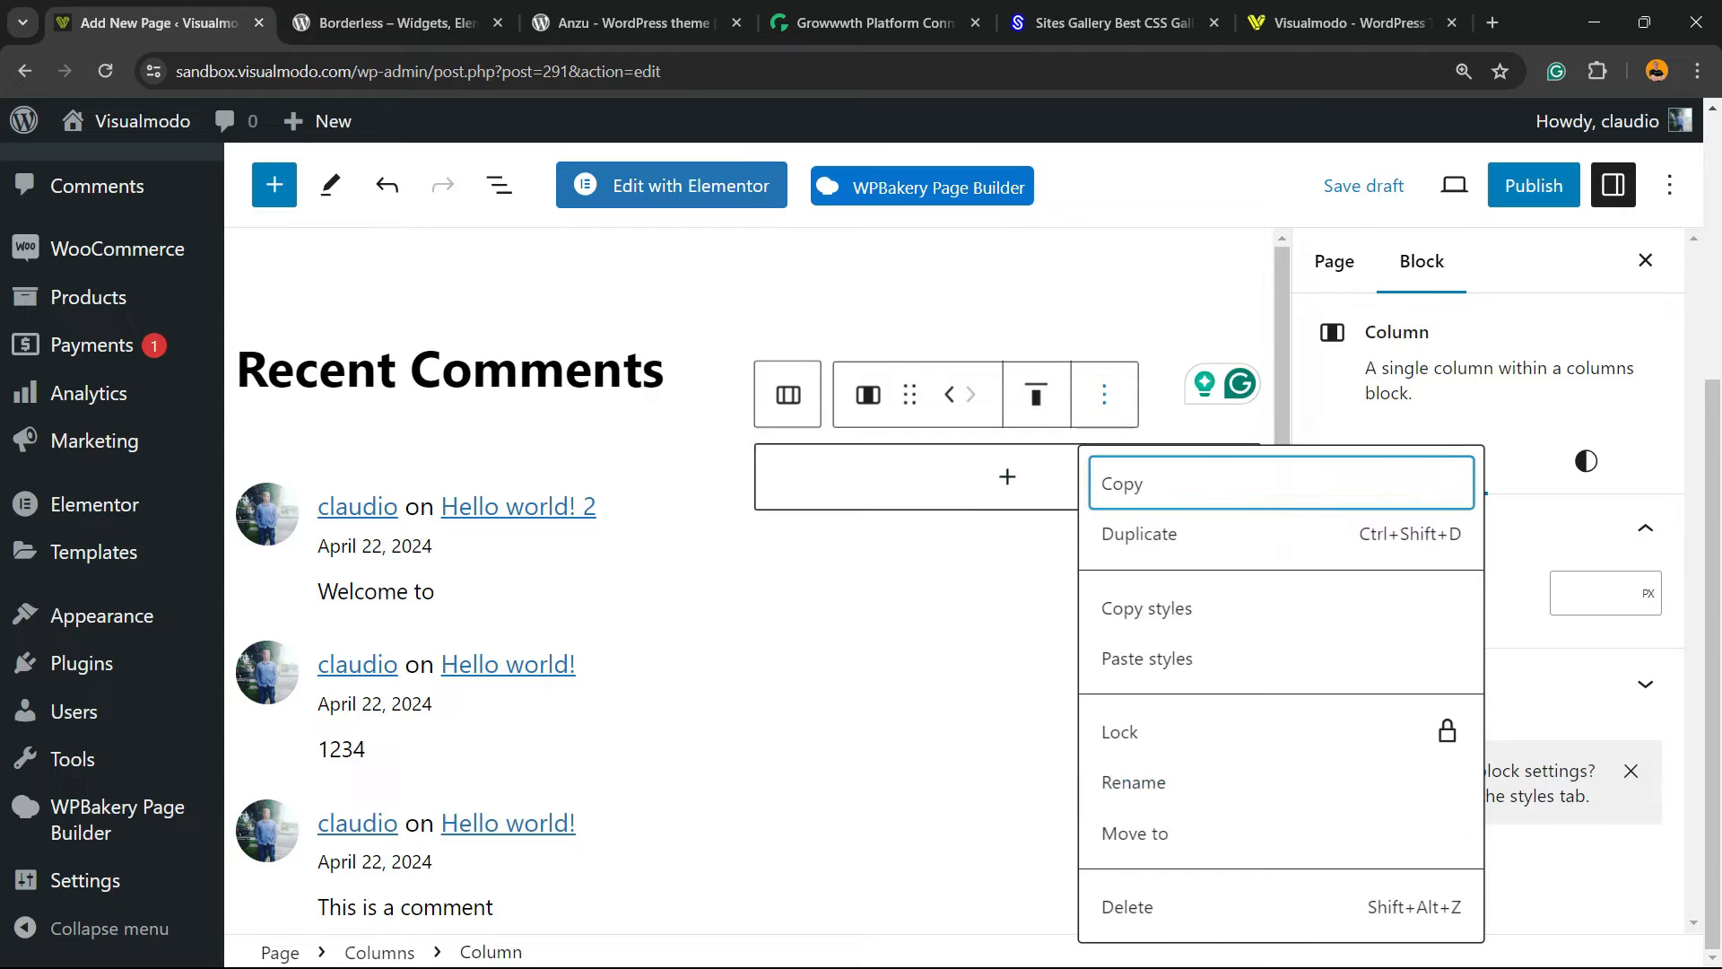
click(1127, 889)
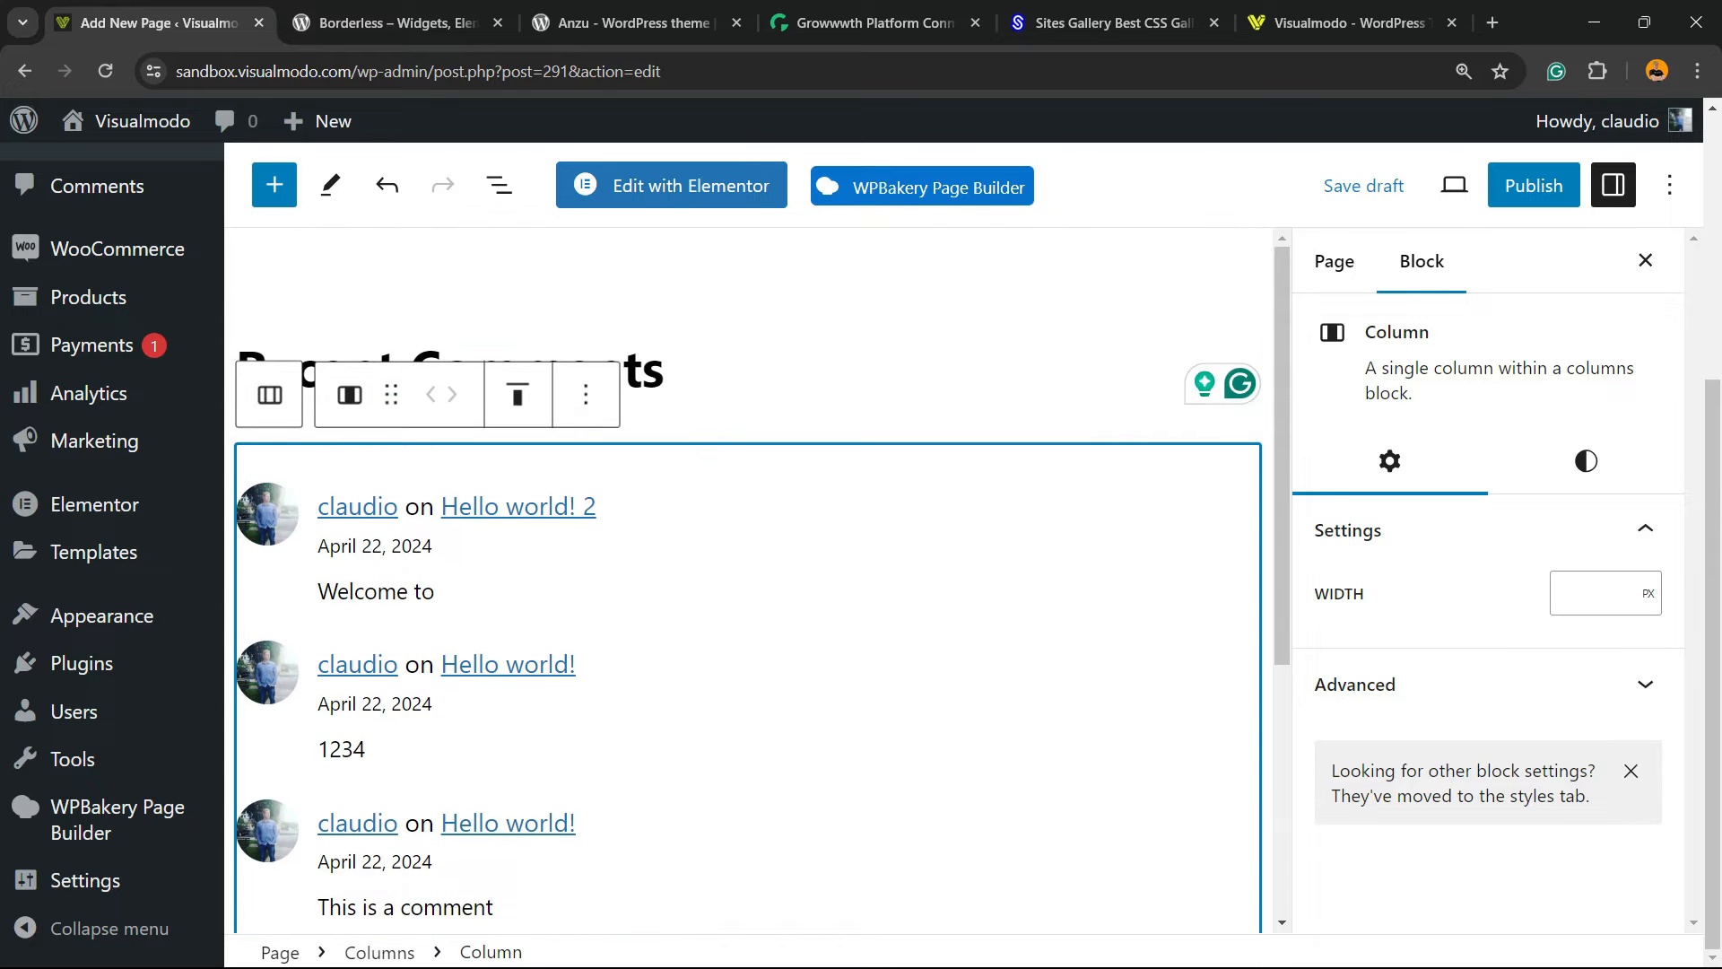
Review the comment entries displayed in the full-width list
scroll(747, 583, down, 5)
scroll(747, 538, up, 5)
scroll(747, 538, down, 5)
scroll(747, 583, up, 5)
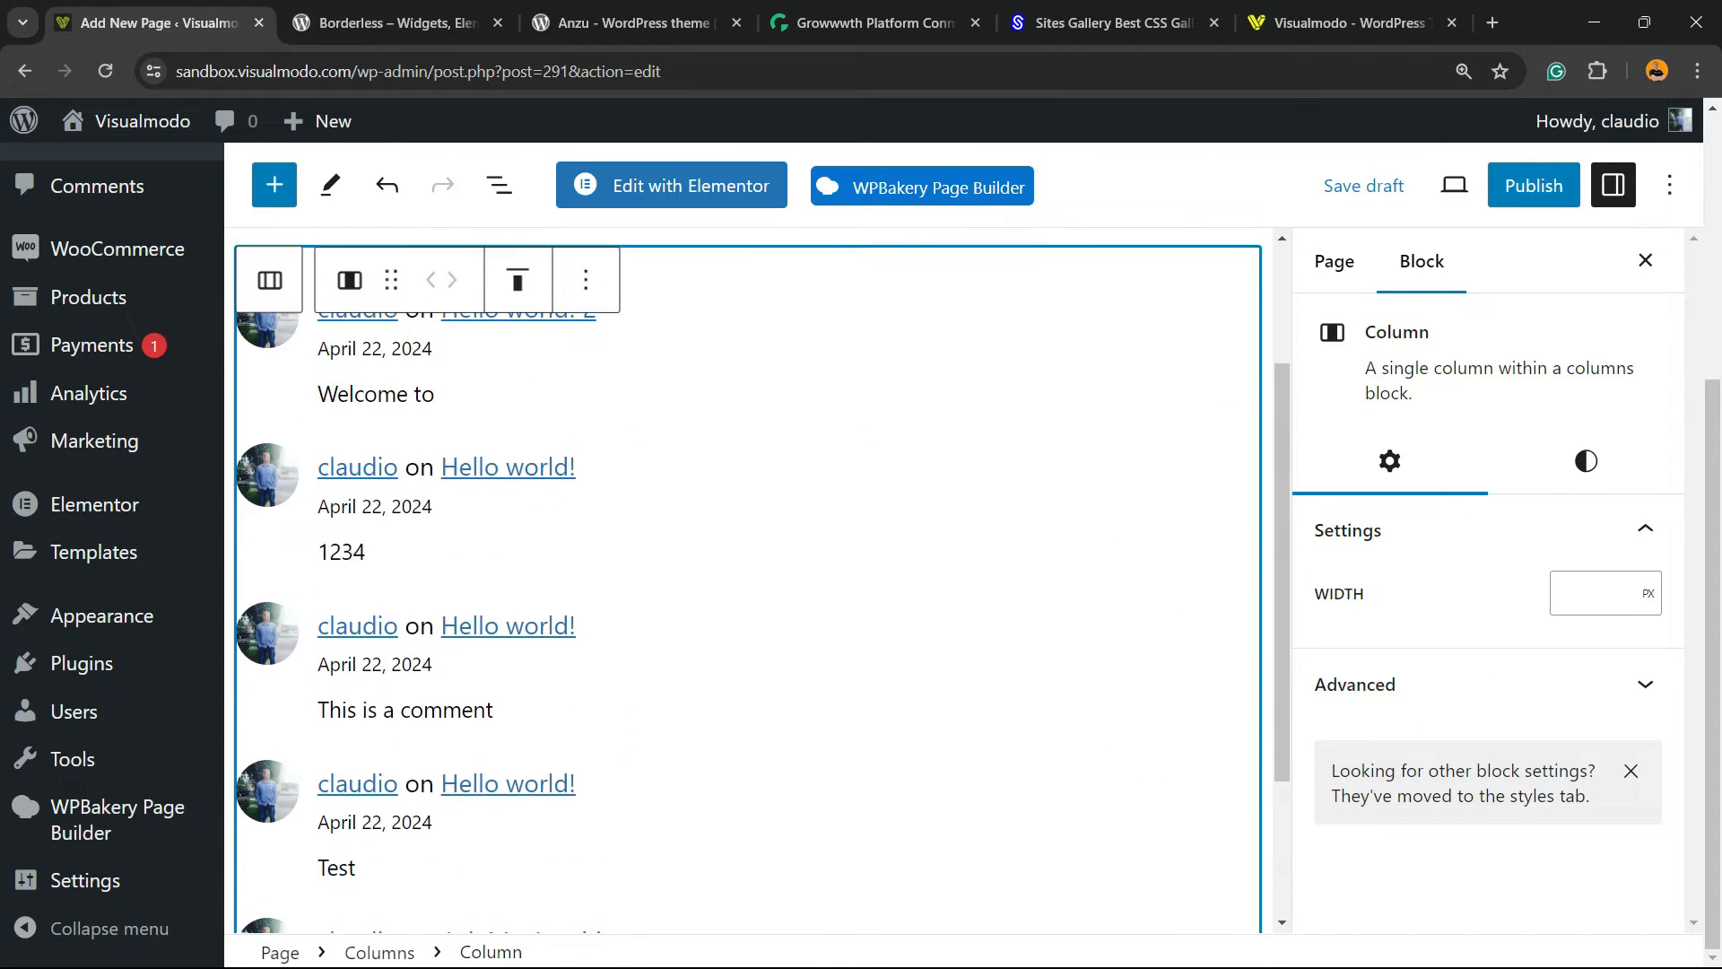
scroll(747, 582, down, 3)
scroll(747, 583, down, 1)
scroll(747, 583, up, 4)
Select the Latest Comments block and show its display settings with the browser zoomed to 150%
click(747, 610)
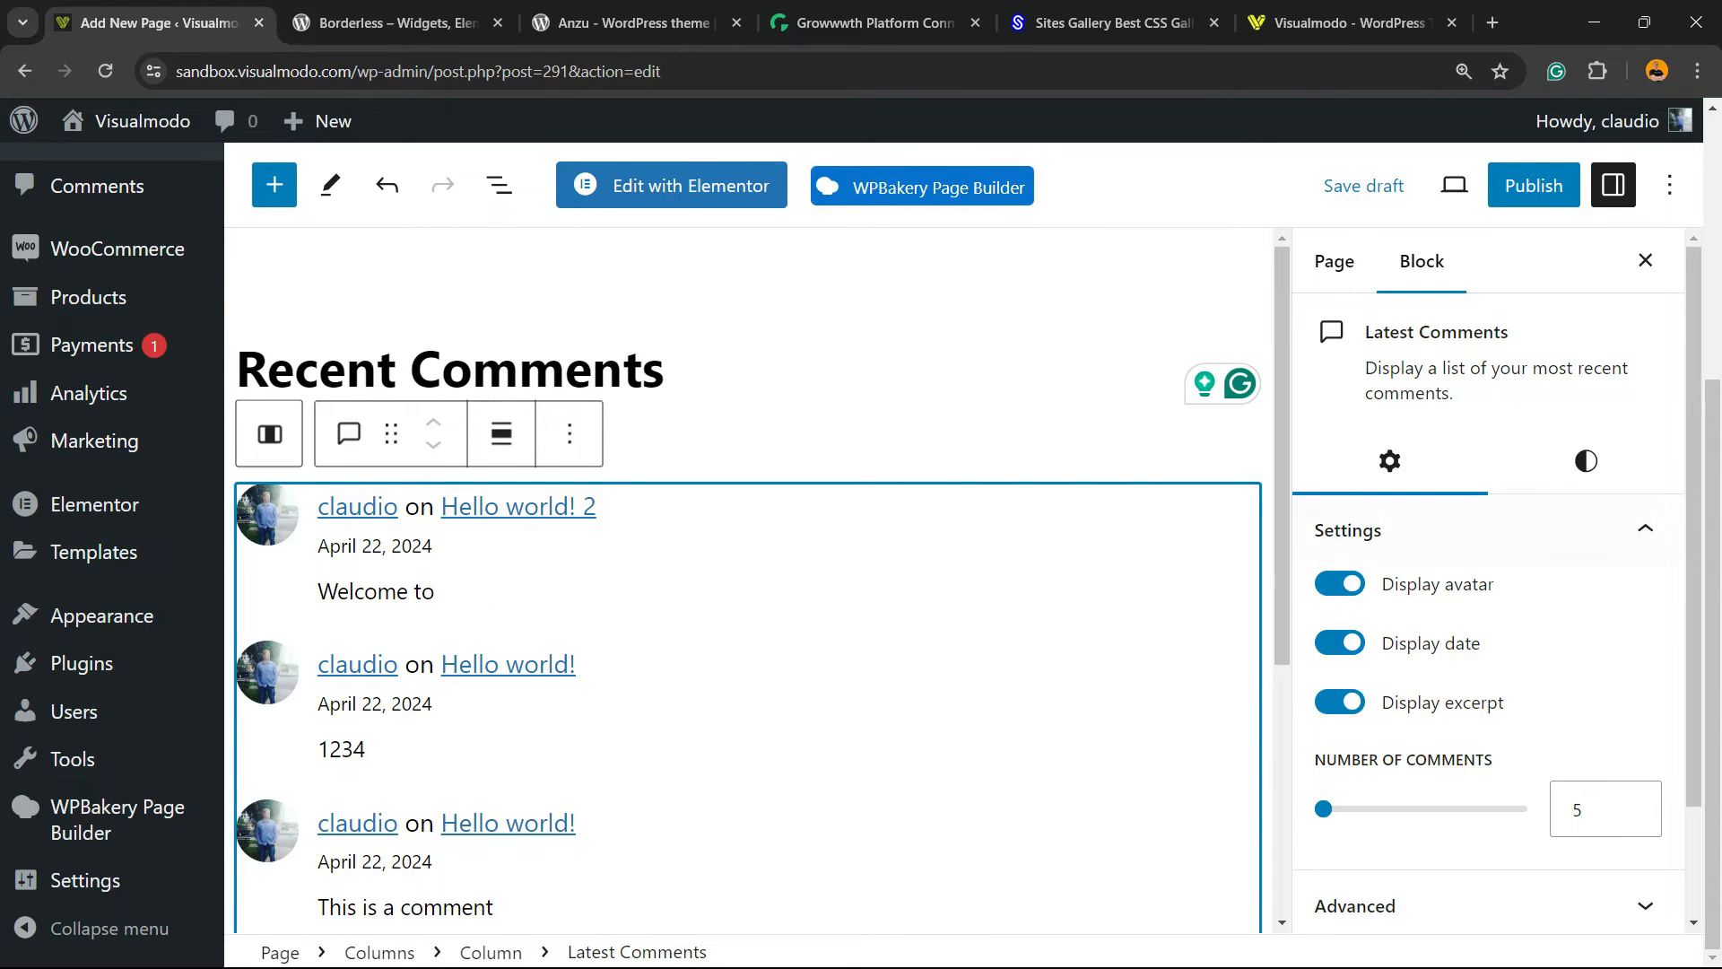
key(ctrl+plus)
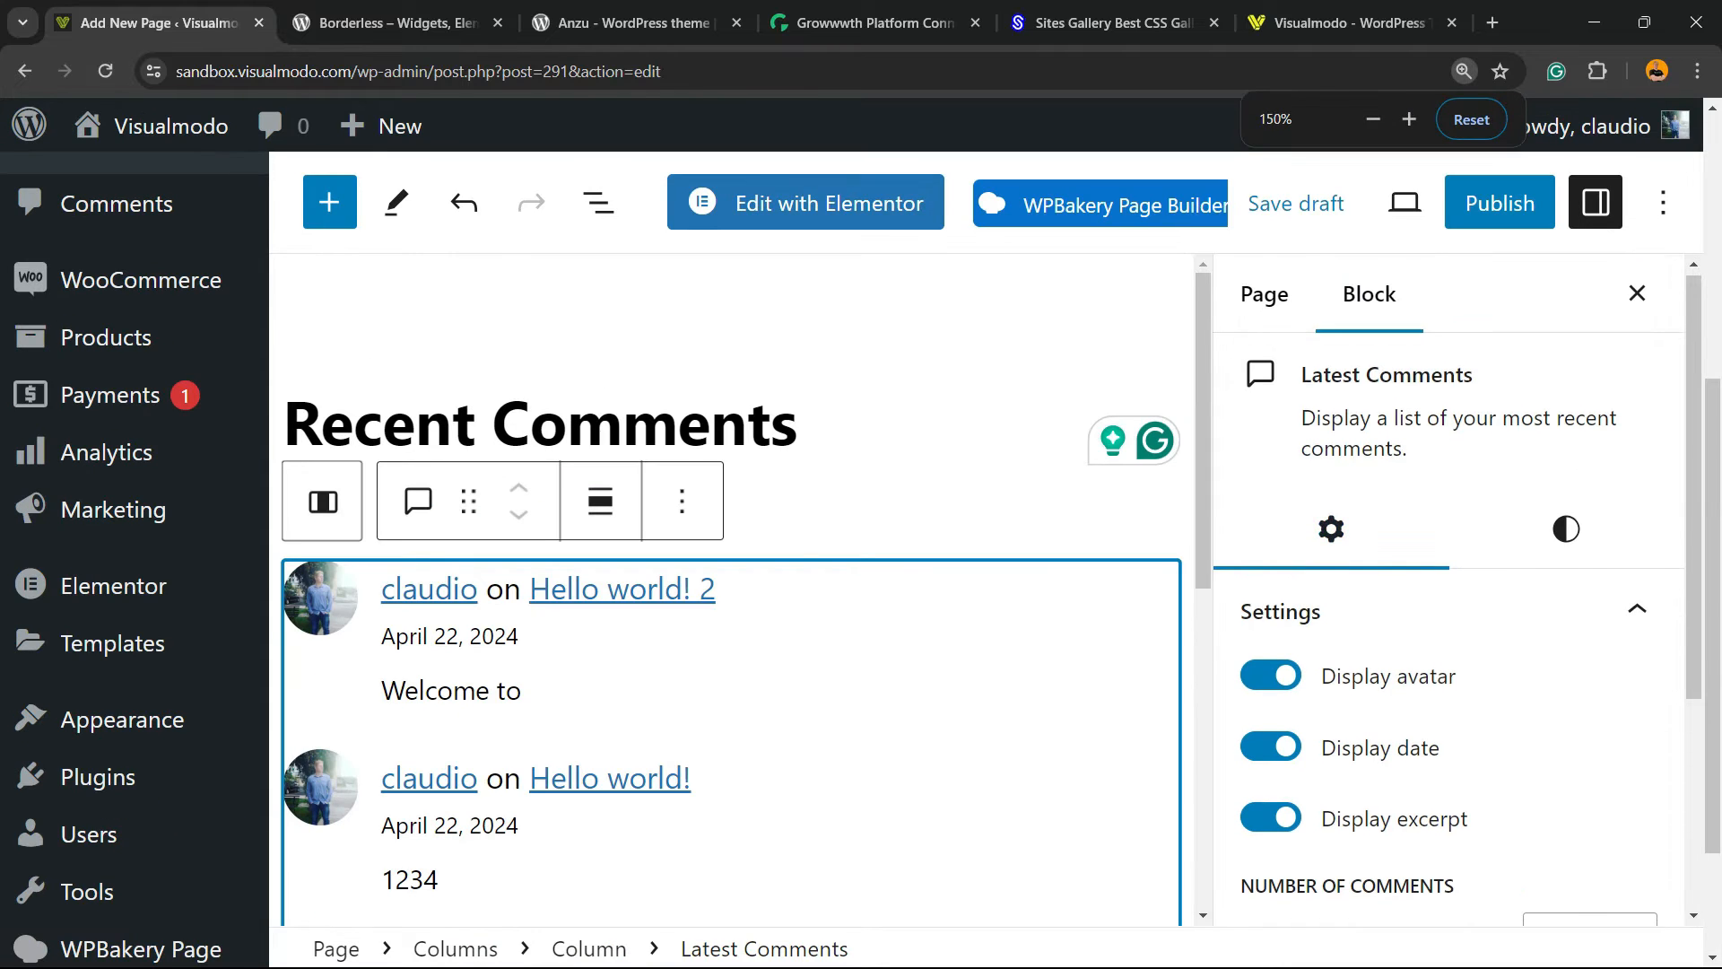
scroll(1447, 628, down, 2)
Try hiding the avatar, date and excerpt of the Latest Comments block one at a time, restoring each
click(1271, 455)
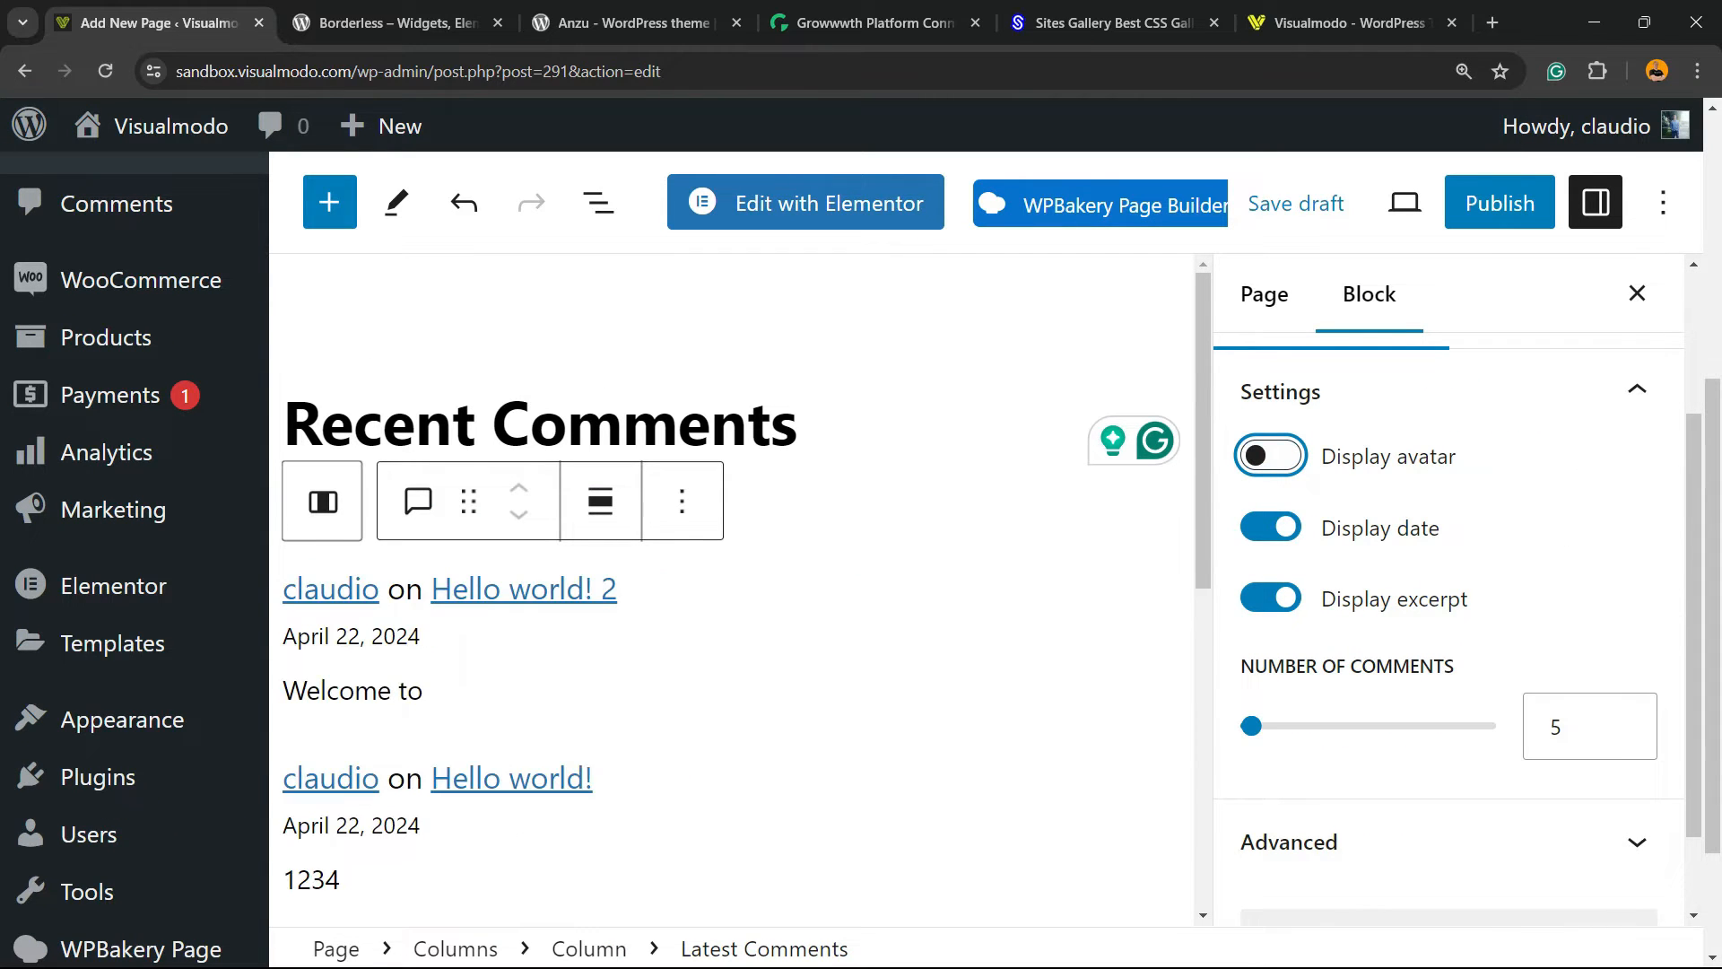
click(1271, 456)
click(1270, 527)
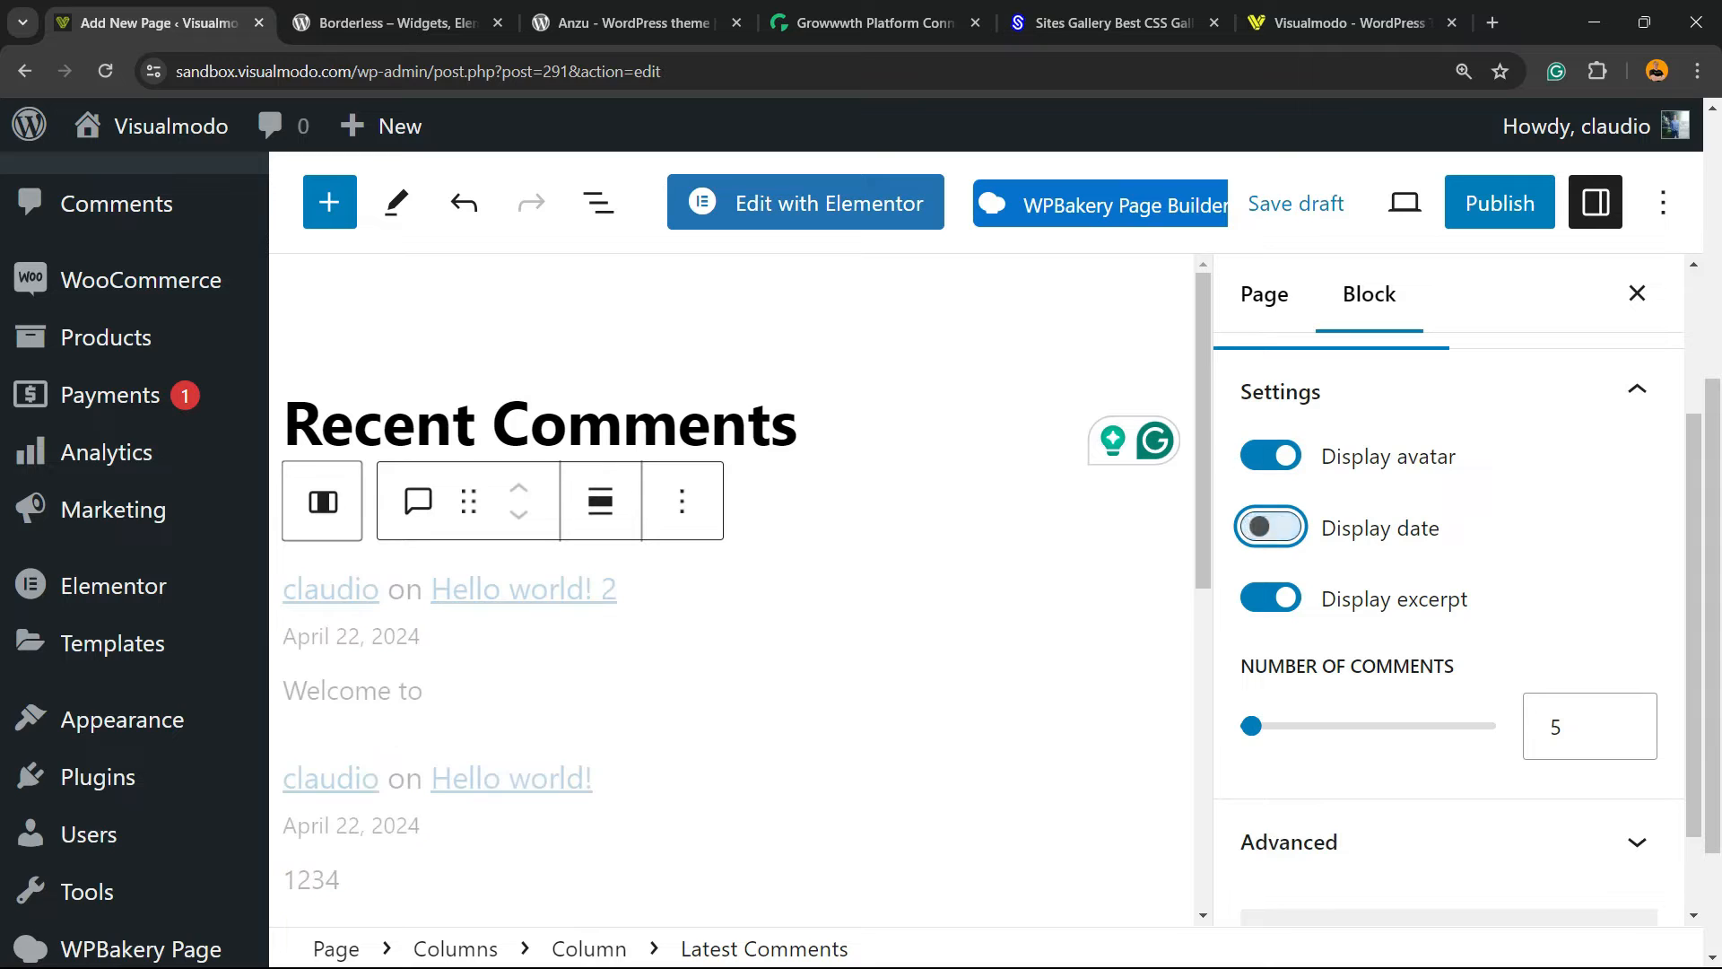
click(1271, 527)
key(Tab)
key(space)
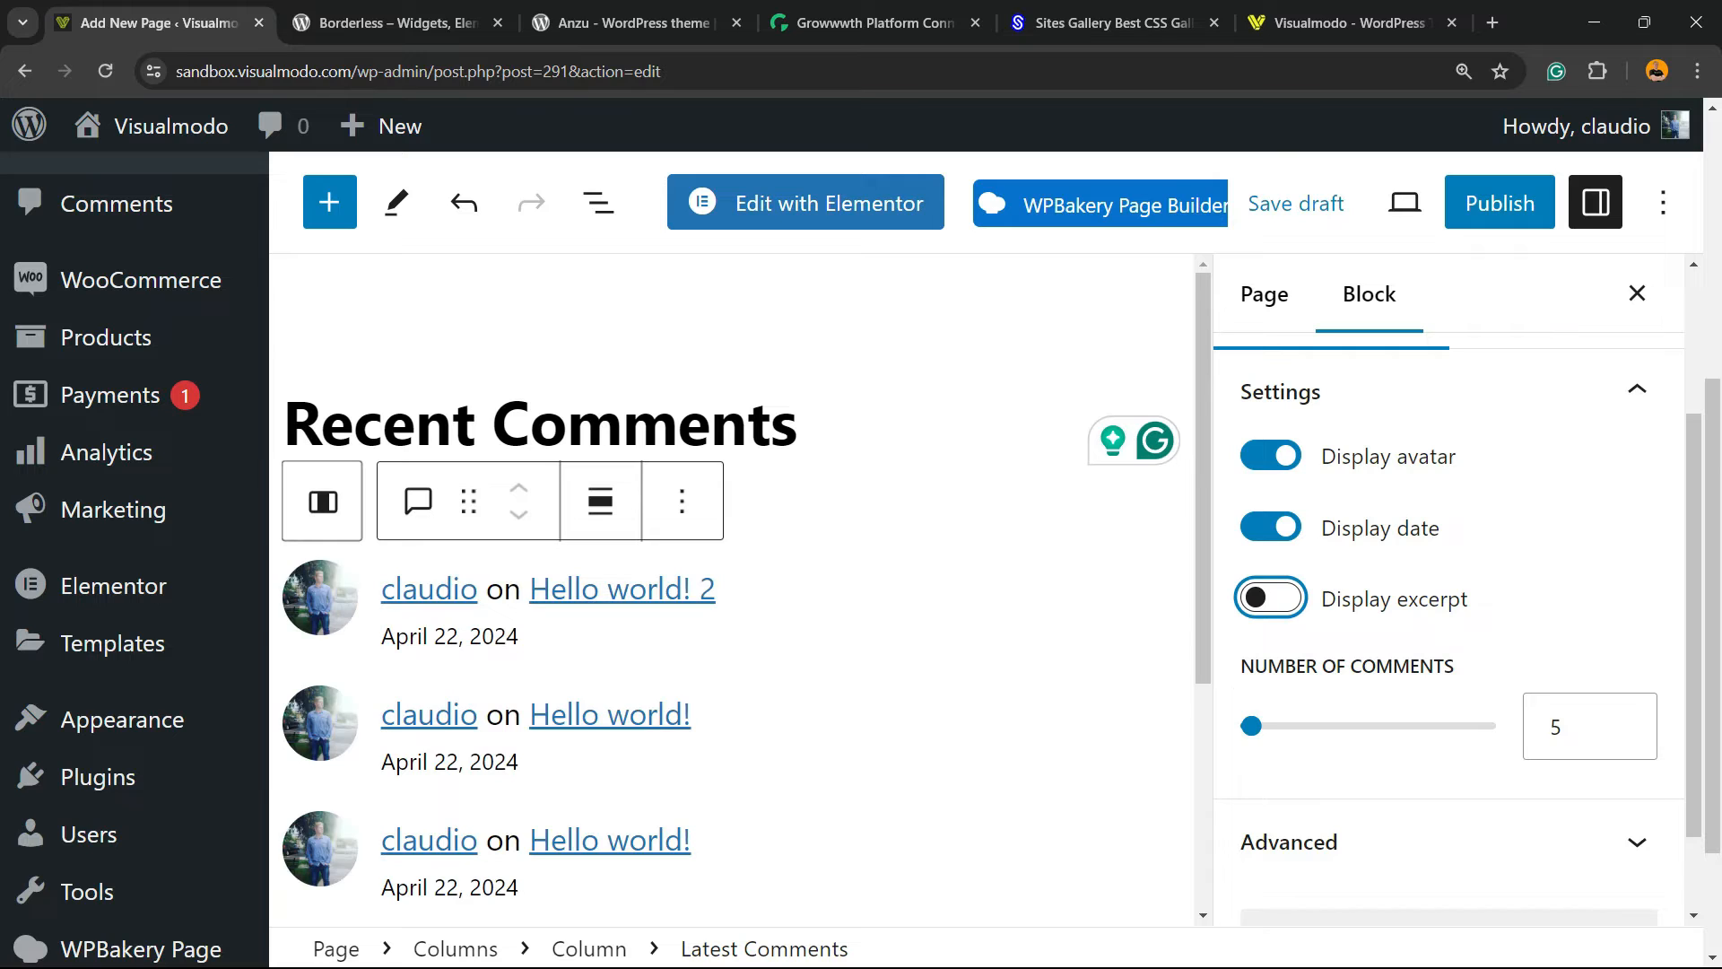
key(space)
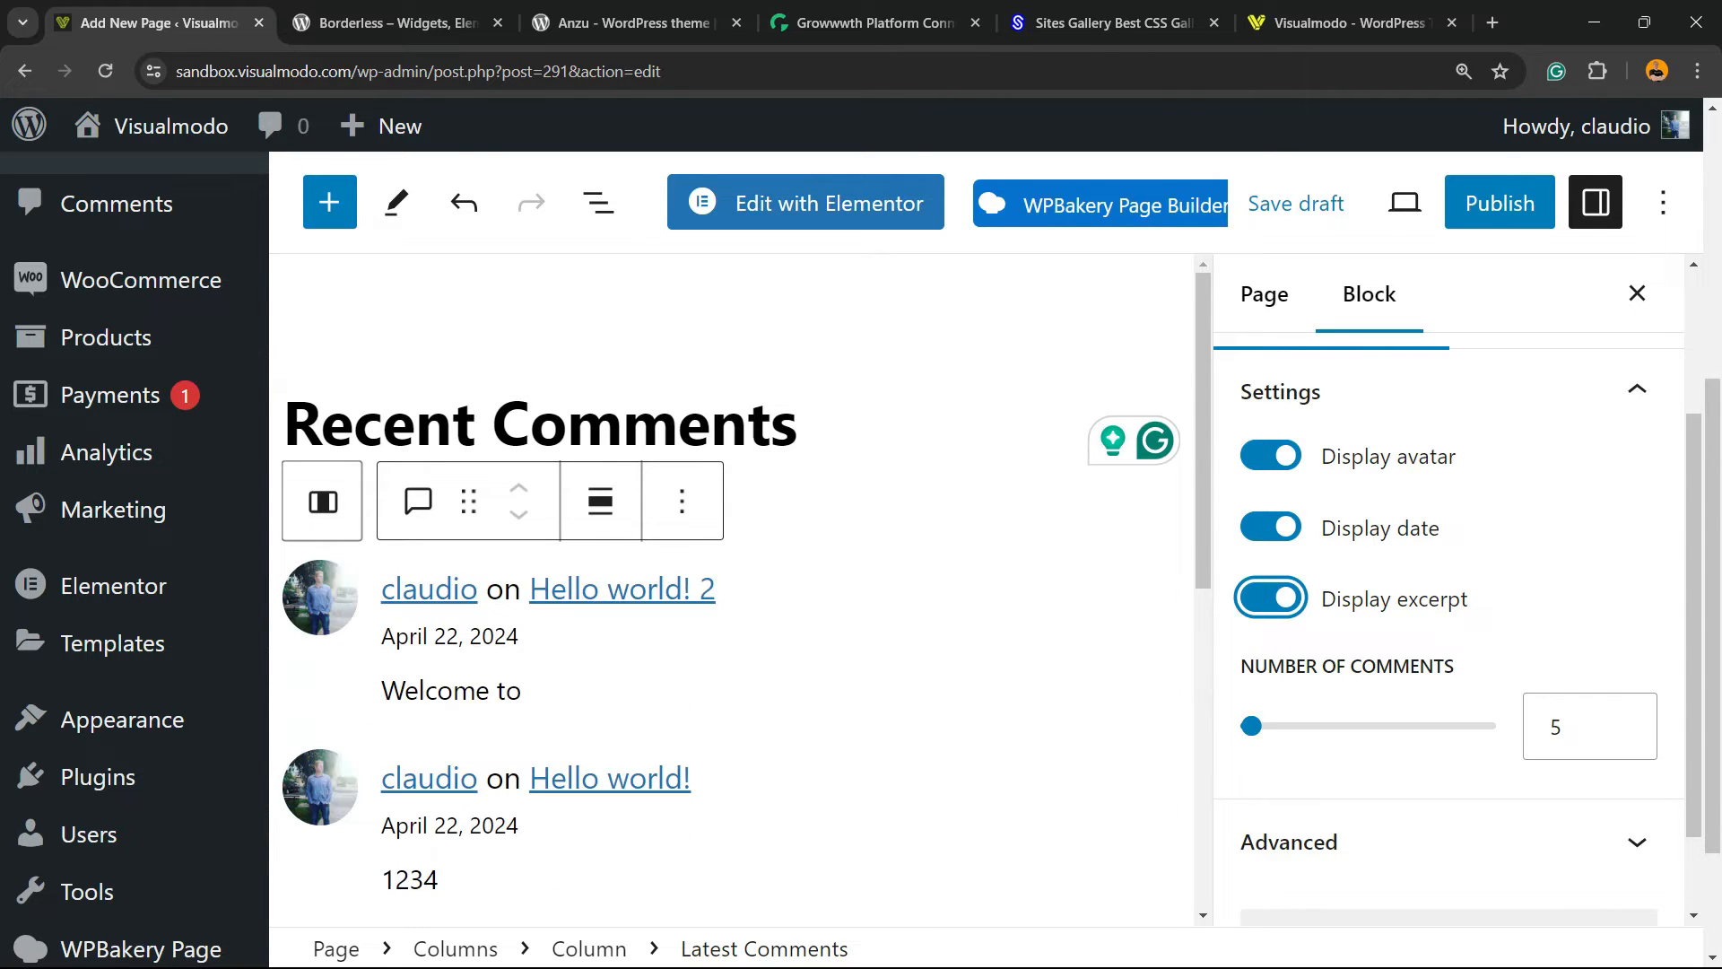
Set the number of comments displayed by the Latest Comments block to 100
drag(1251, 725, 1495, 726)
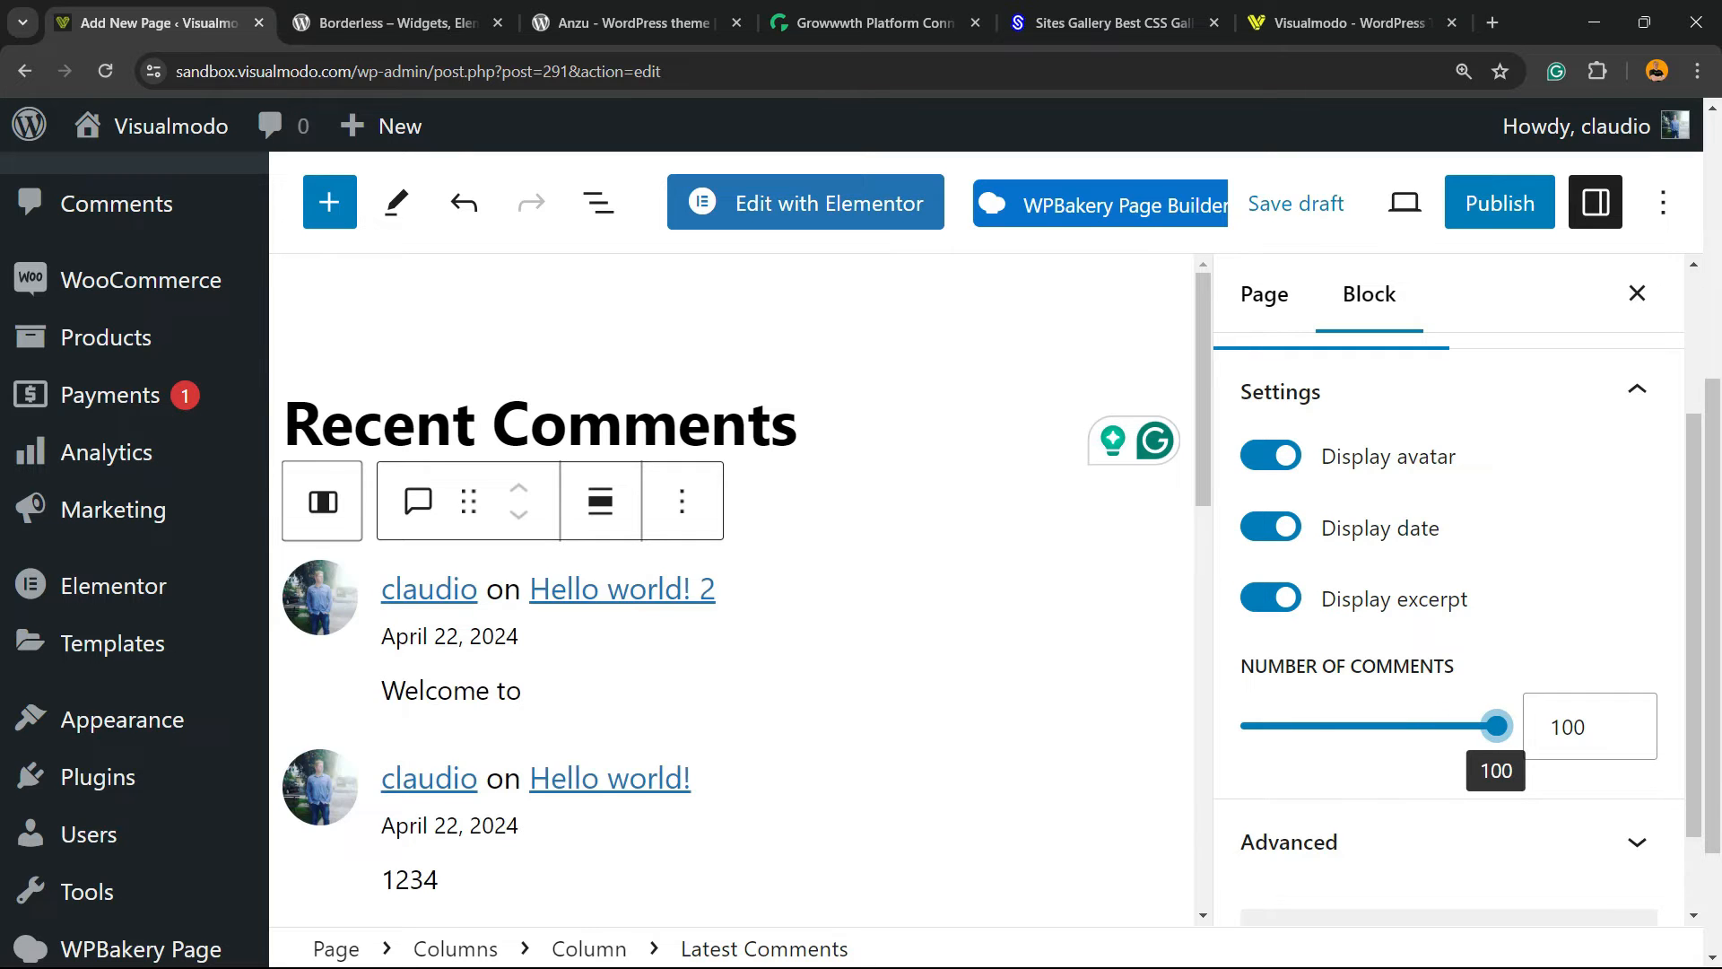
Examine the rest of the comment list and the advanced settings of the Latest Comments block
scroll(732, 592, down, 10)
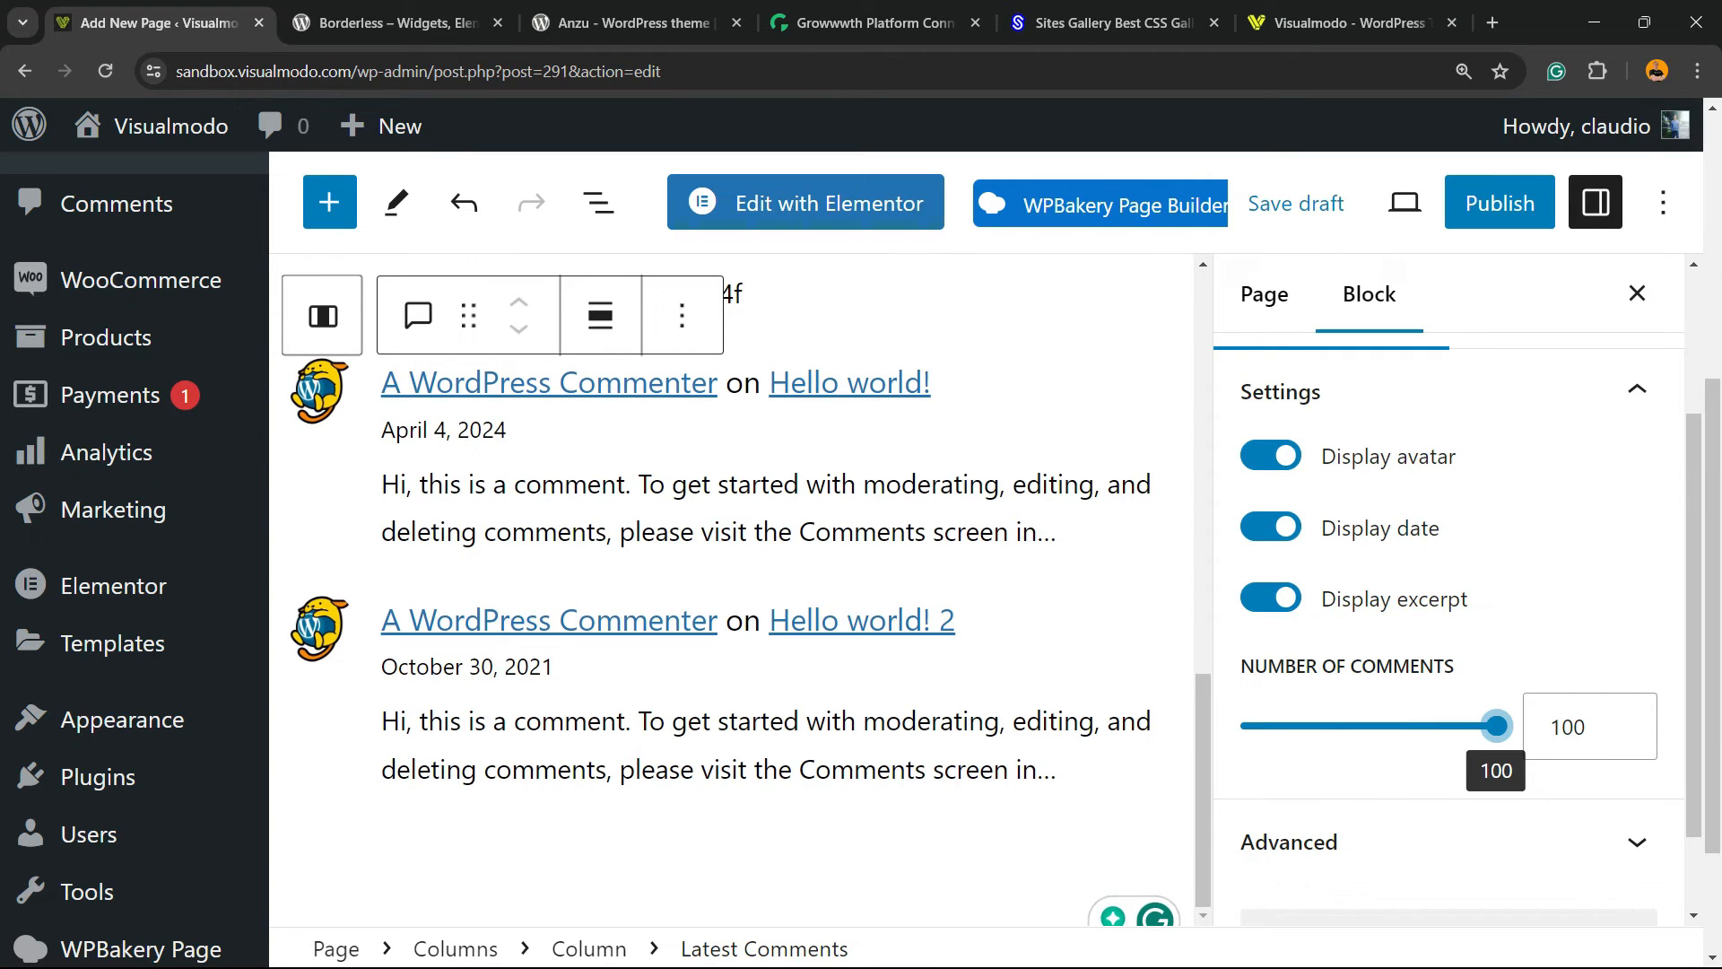
scroll(1449, 700, down, 2)
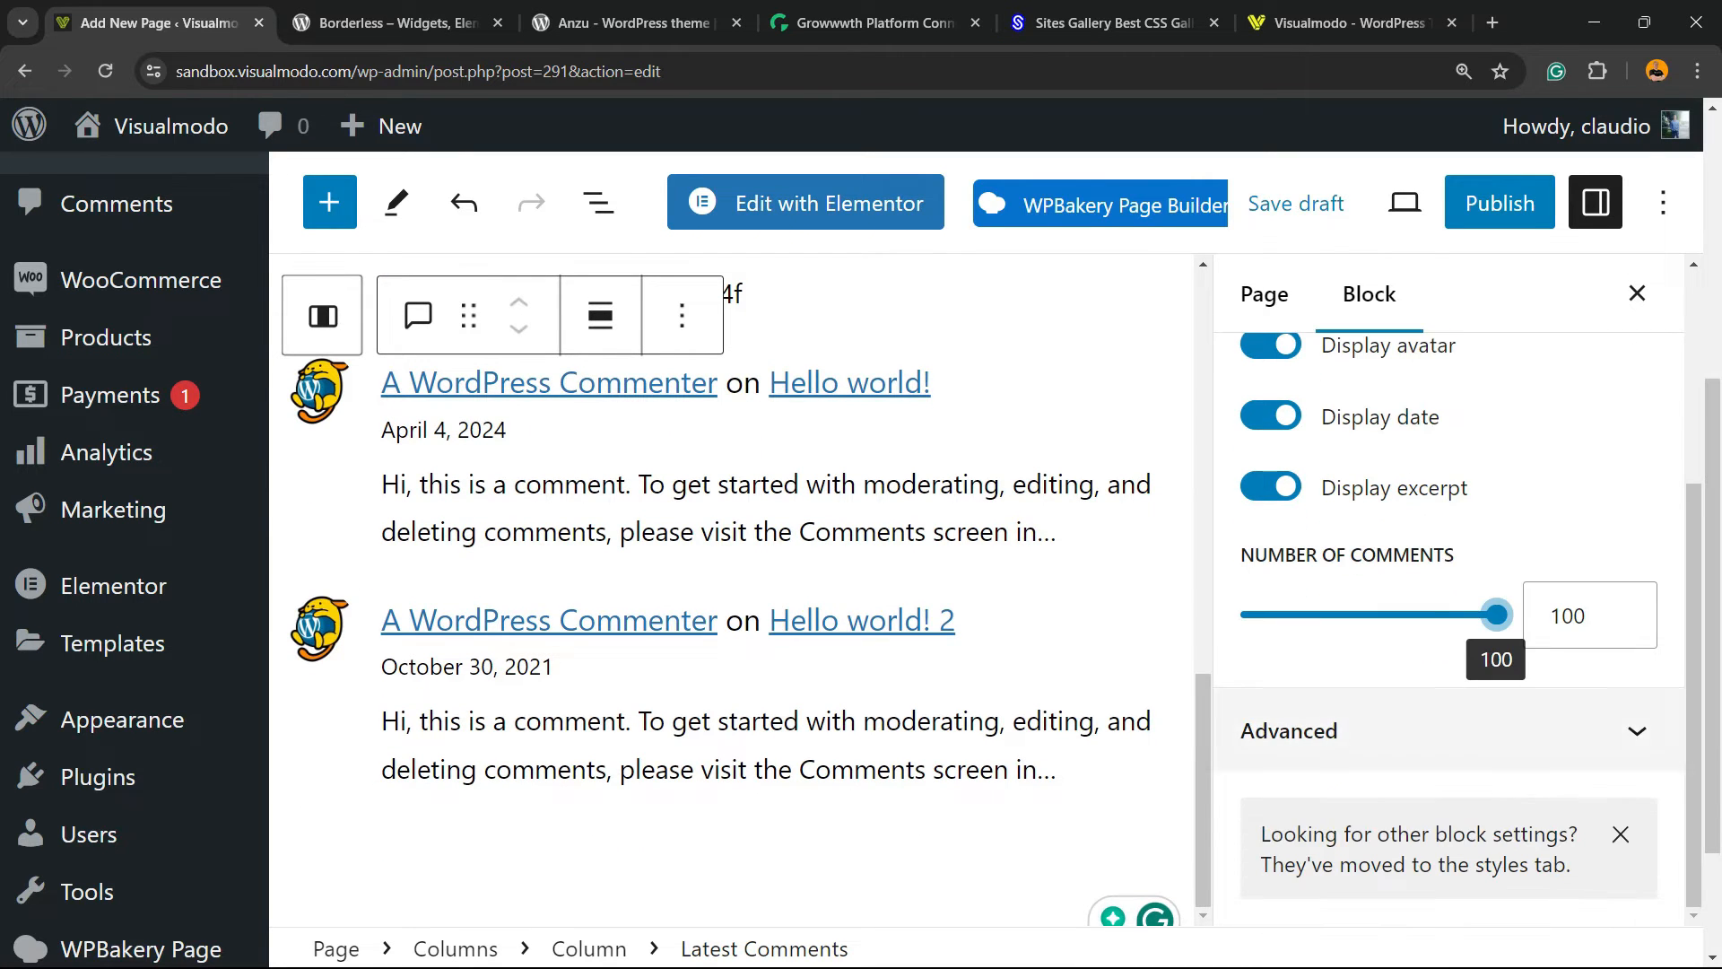
click(1447, 731)
scroll(1447, 731, down, 2)
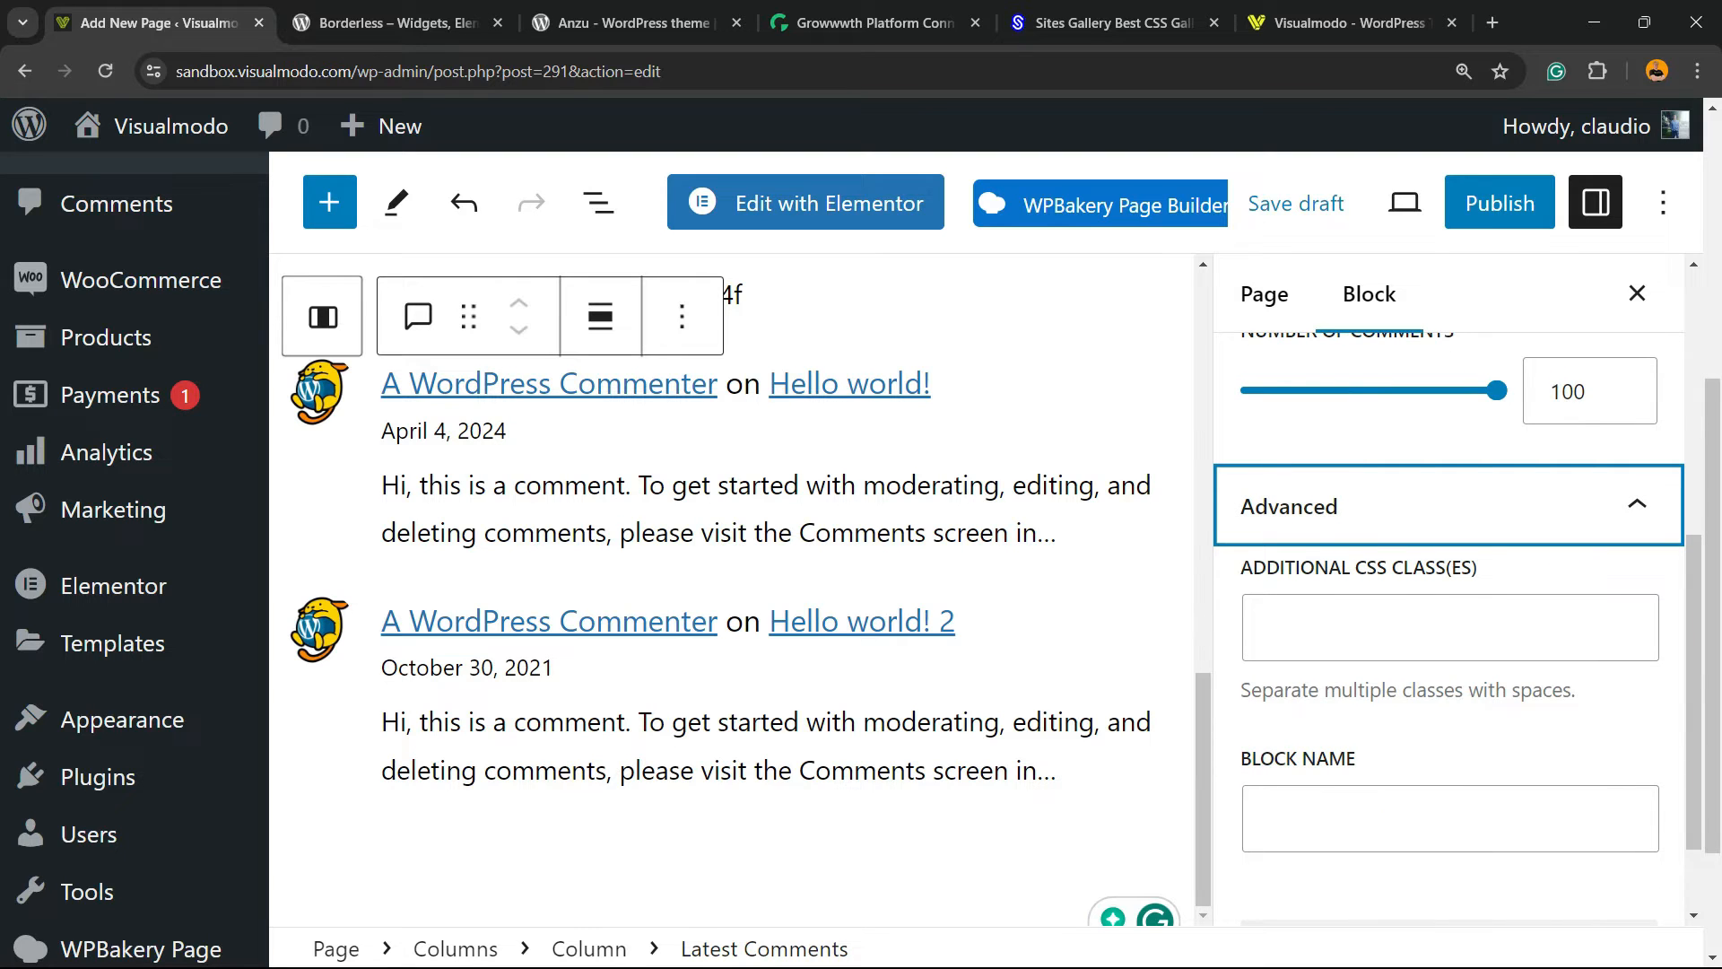
scroll(1450, 628, up, 2)
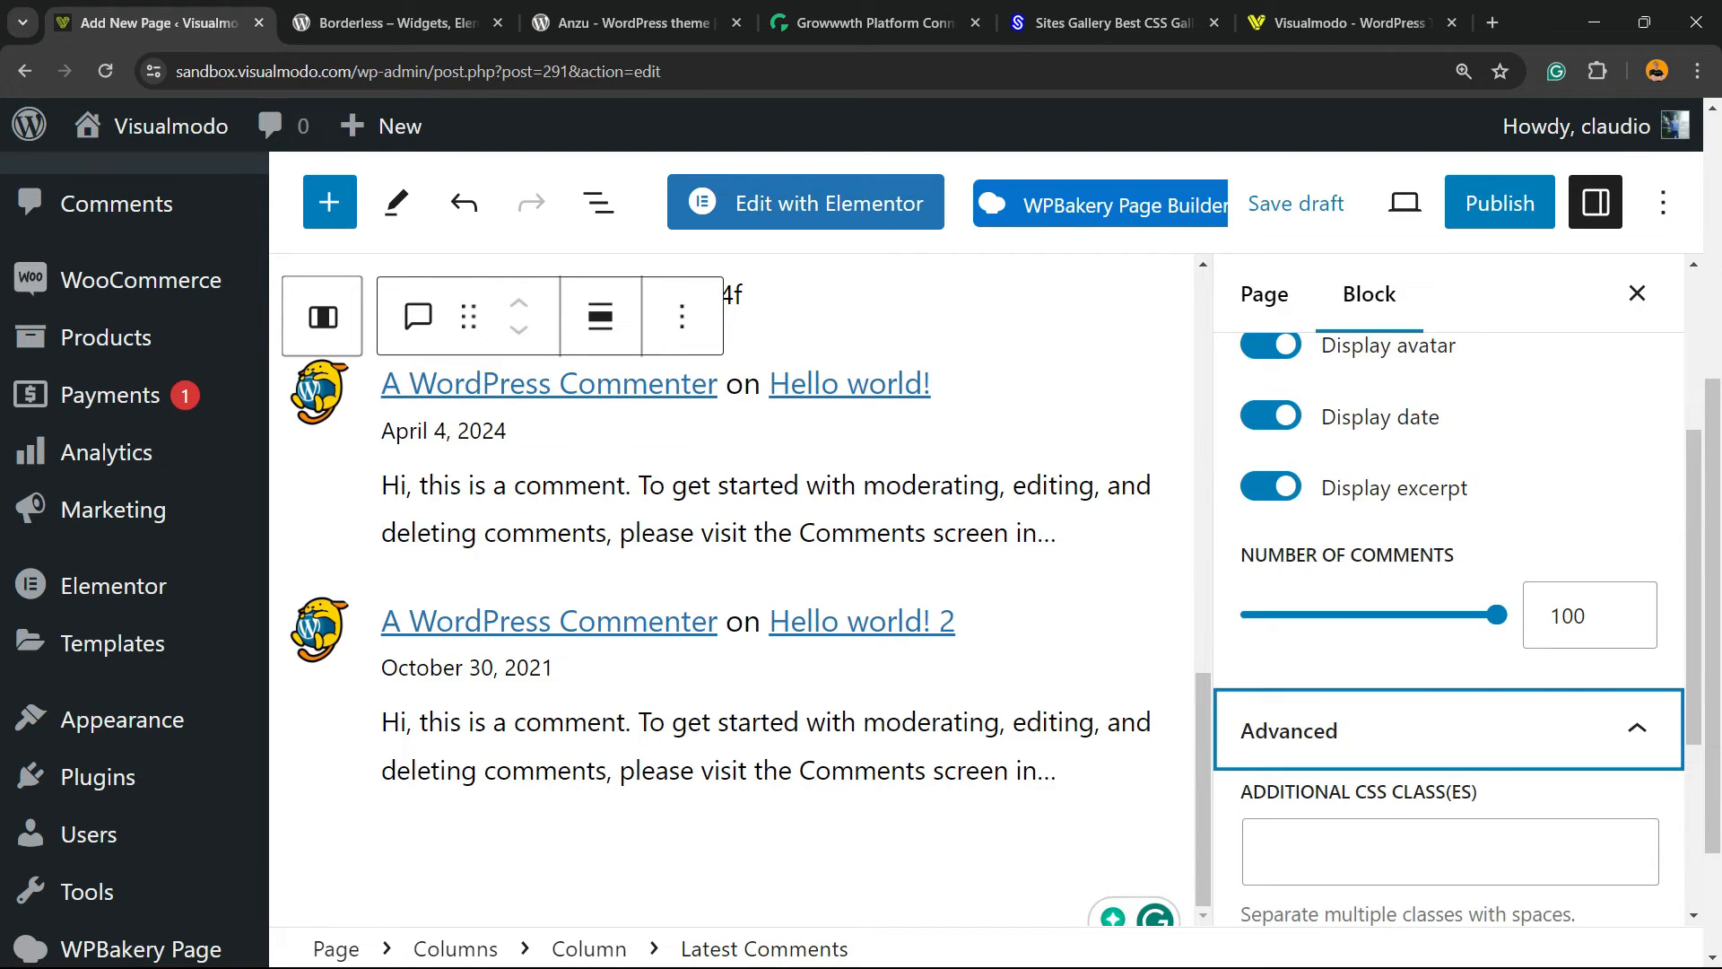
scroll(1449, 592, up, 3)
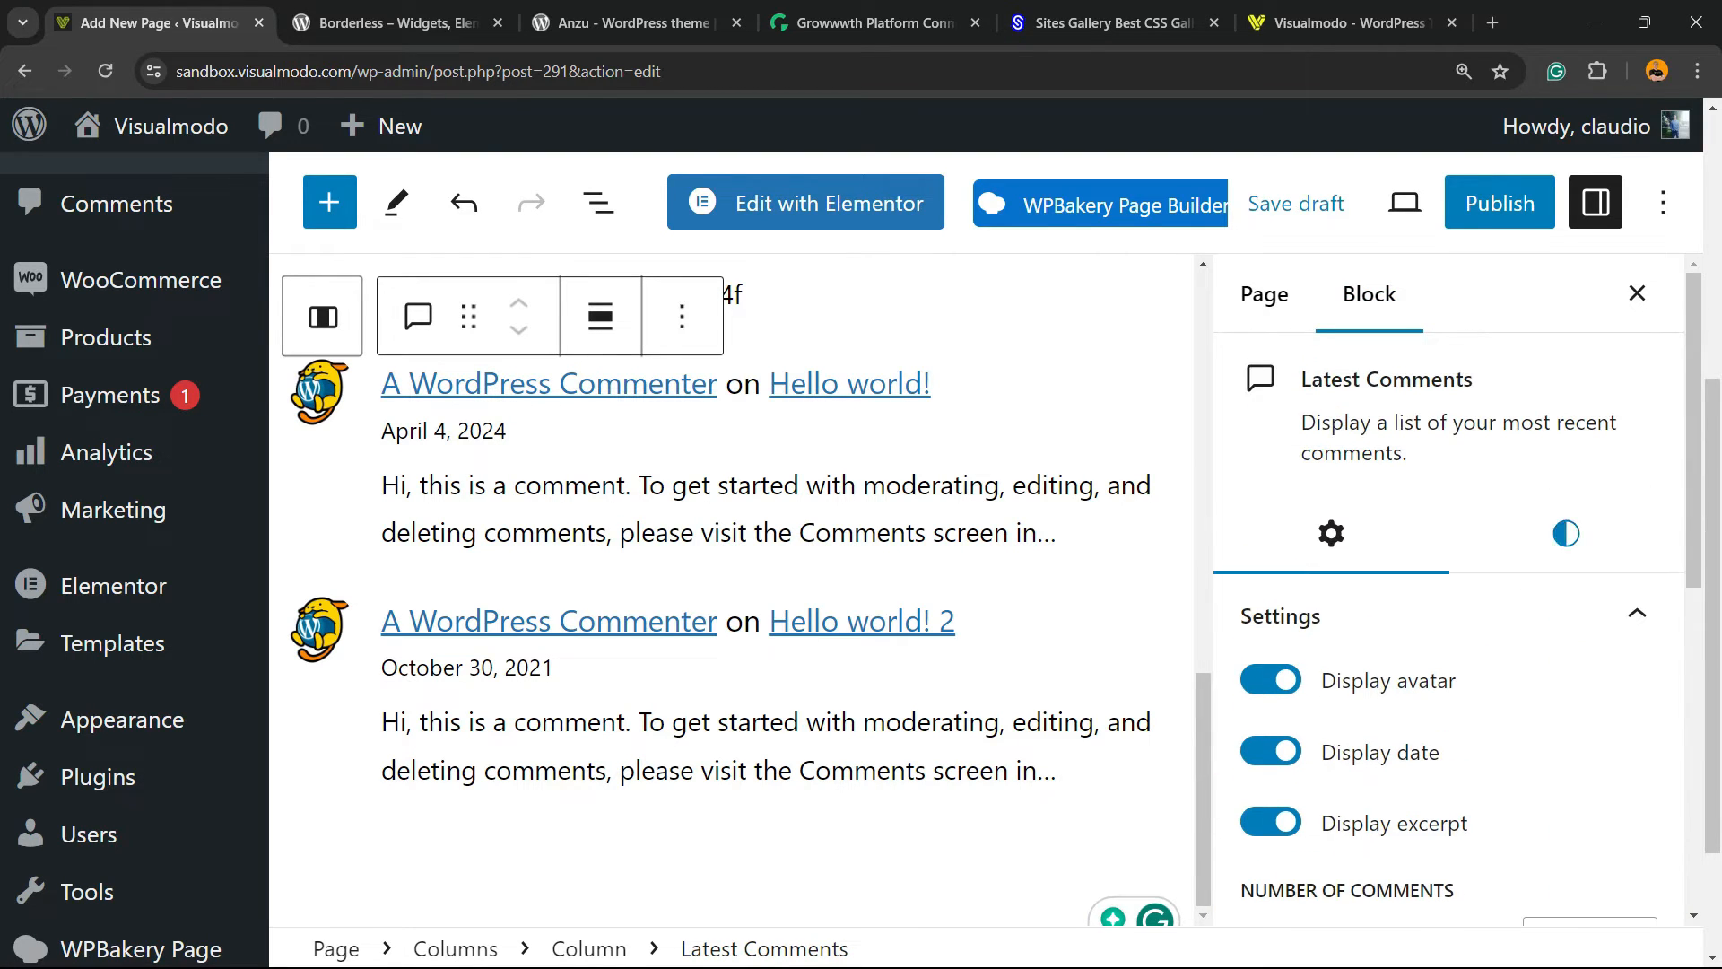
Compare the M, L and XL typography sizes for the Latest Comments block and set it to L
click(1565, 533)
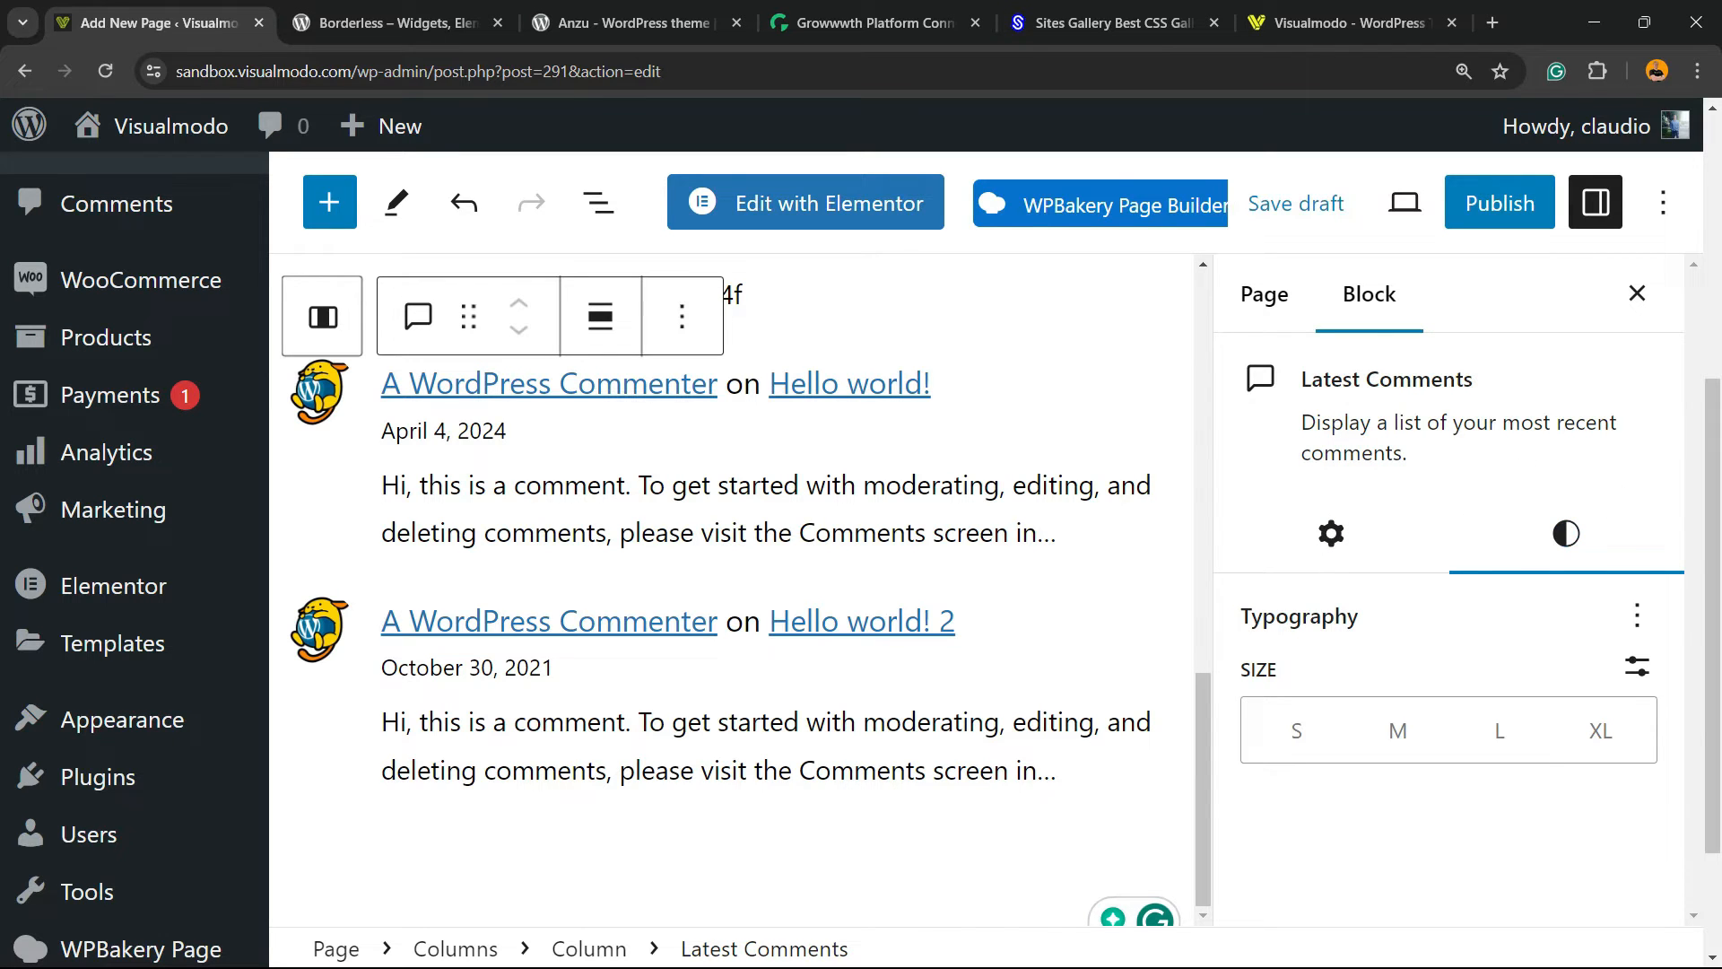
click(1398, 730)
click(1498, 730)
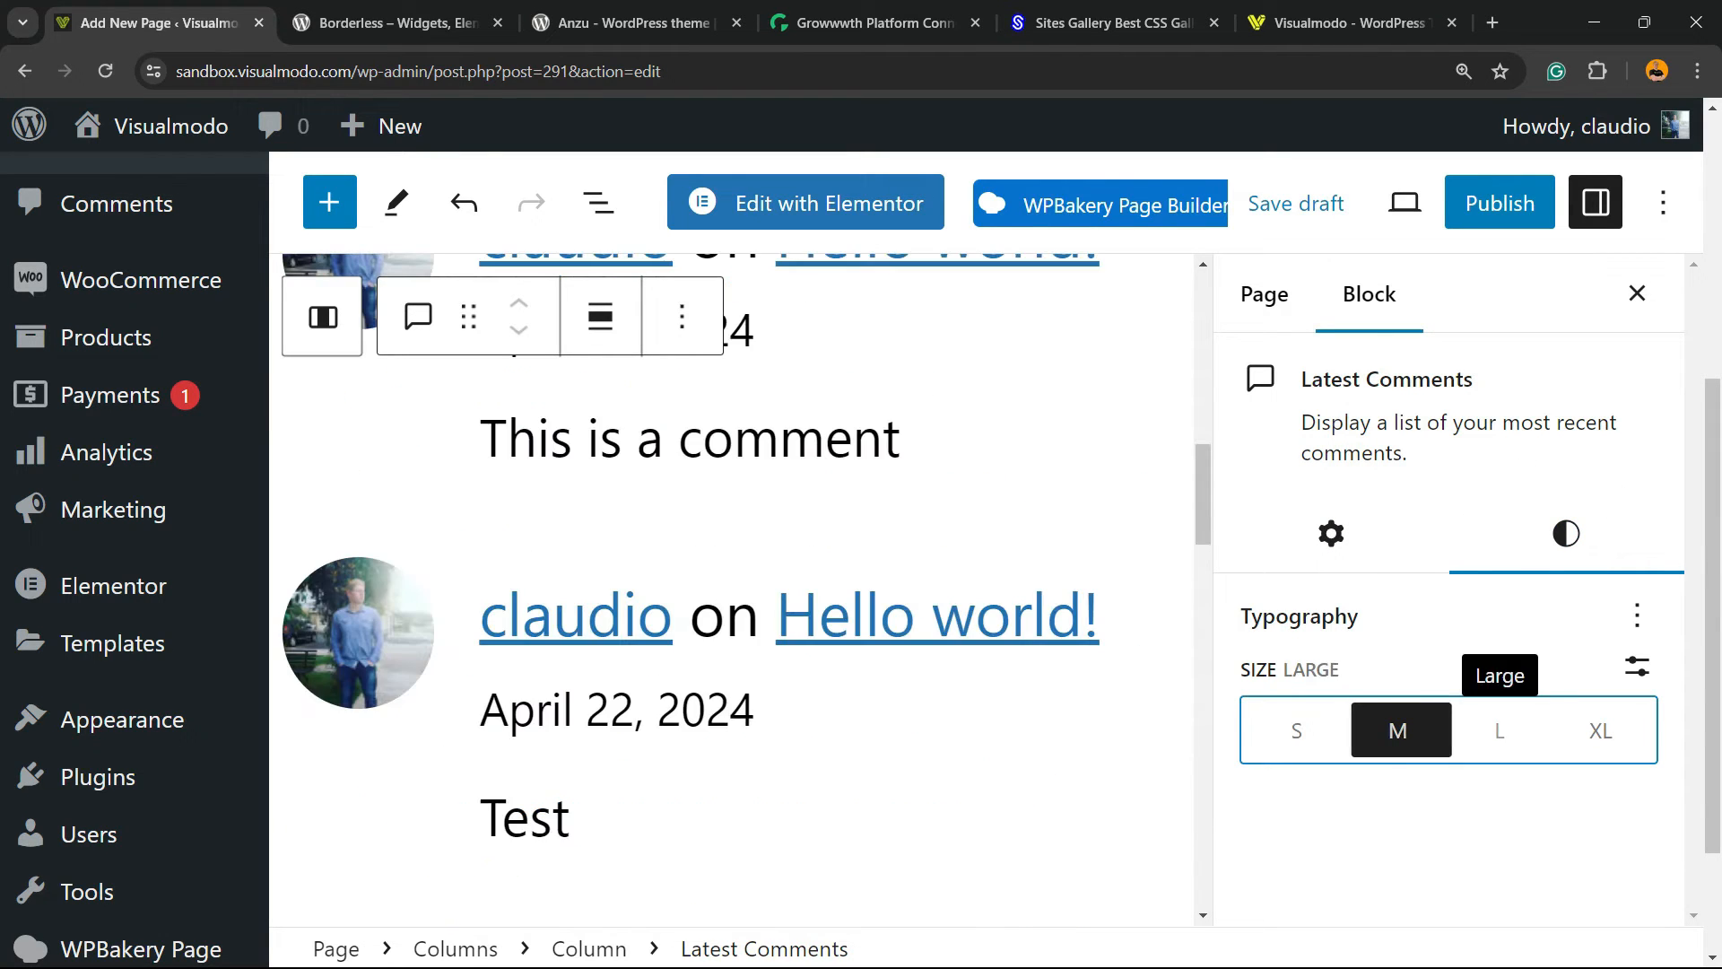
click(1601, 730)
click(1499, 730)
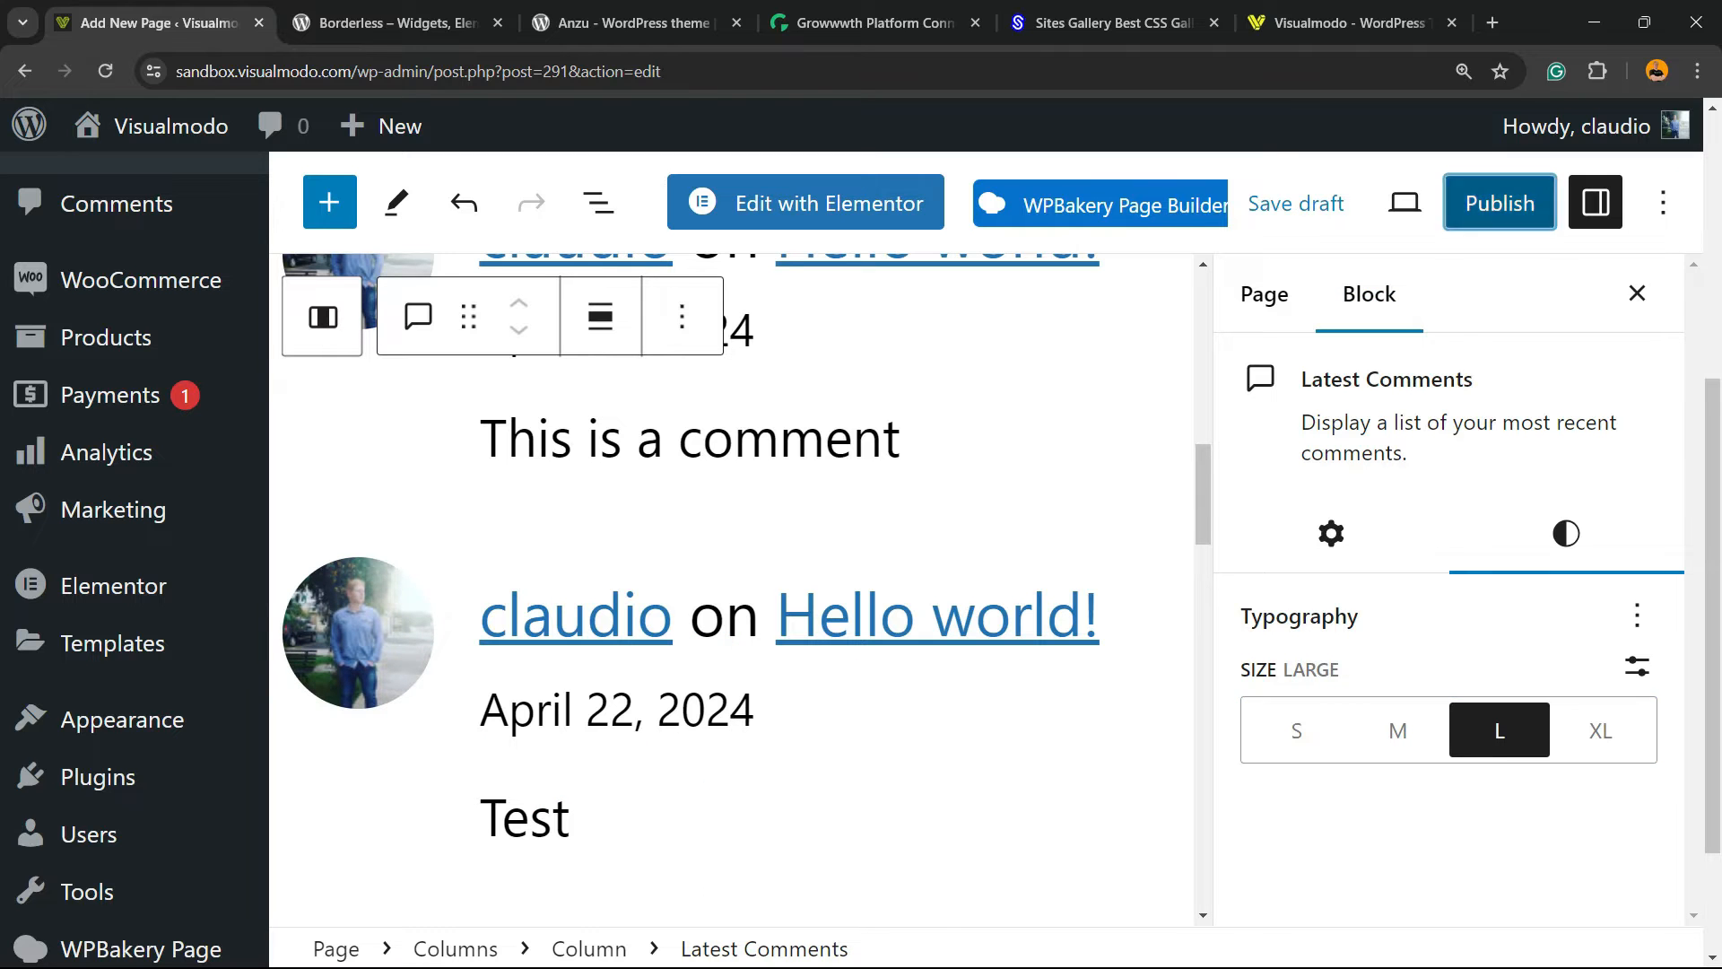
Publish the Recent Comments page and bring the browser zoom back to 100%
click(1499, 203)
click(1380, 200)
key(ctrl+minus)
key(ctrl+minus)
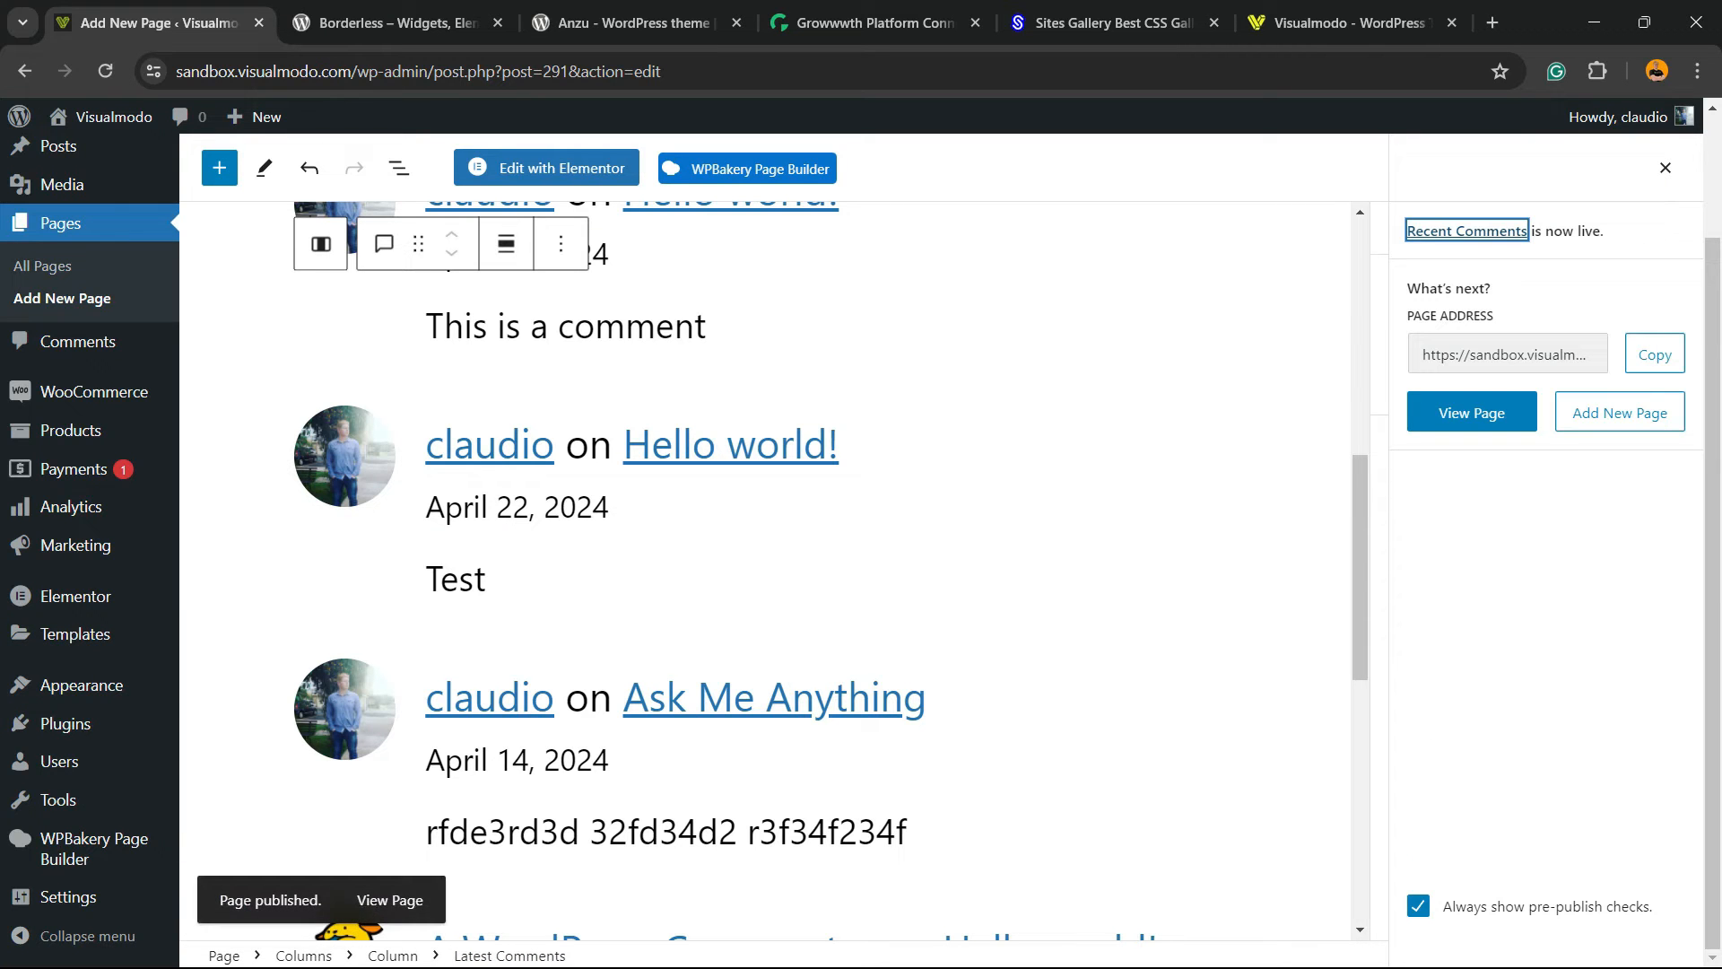
Open the published Recent Comments page in a new browser tab
right_click(376, 899)
click(421, 674)
click(348, 23)
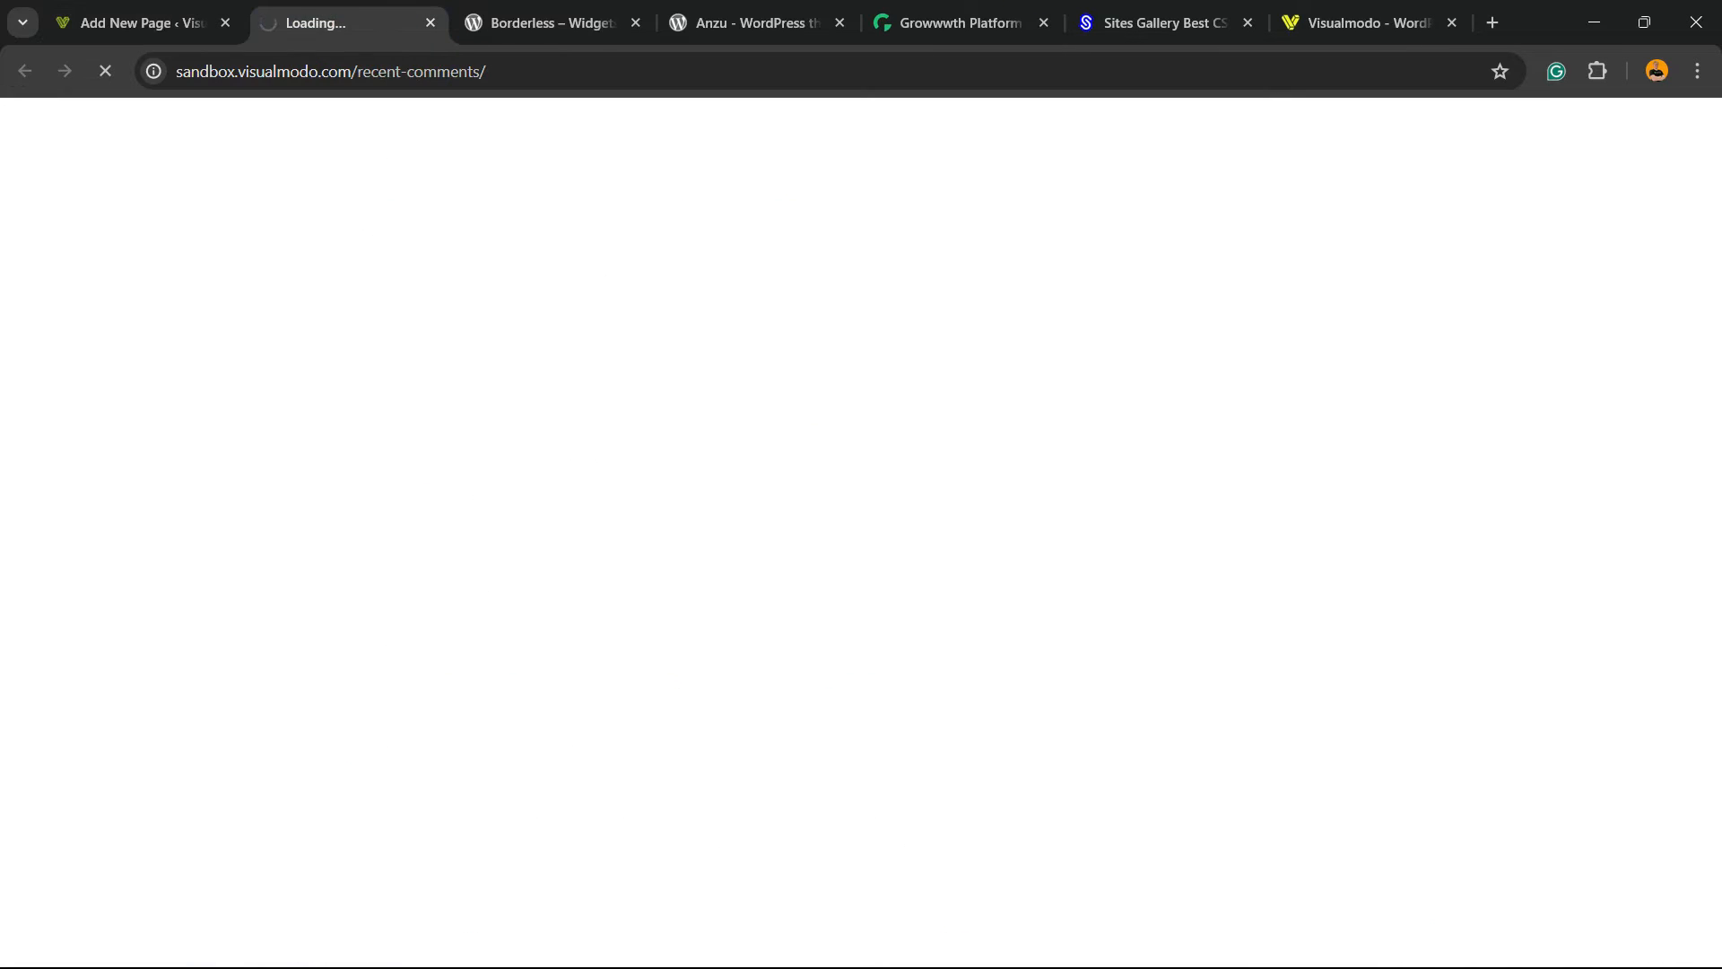
Review the avatars, dates and excerpts of all comments on the published page
scroll(861, 538, down, 15)
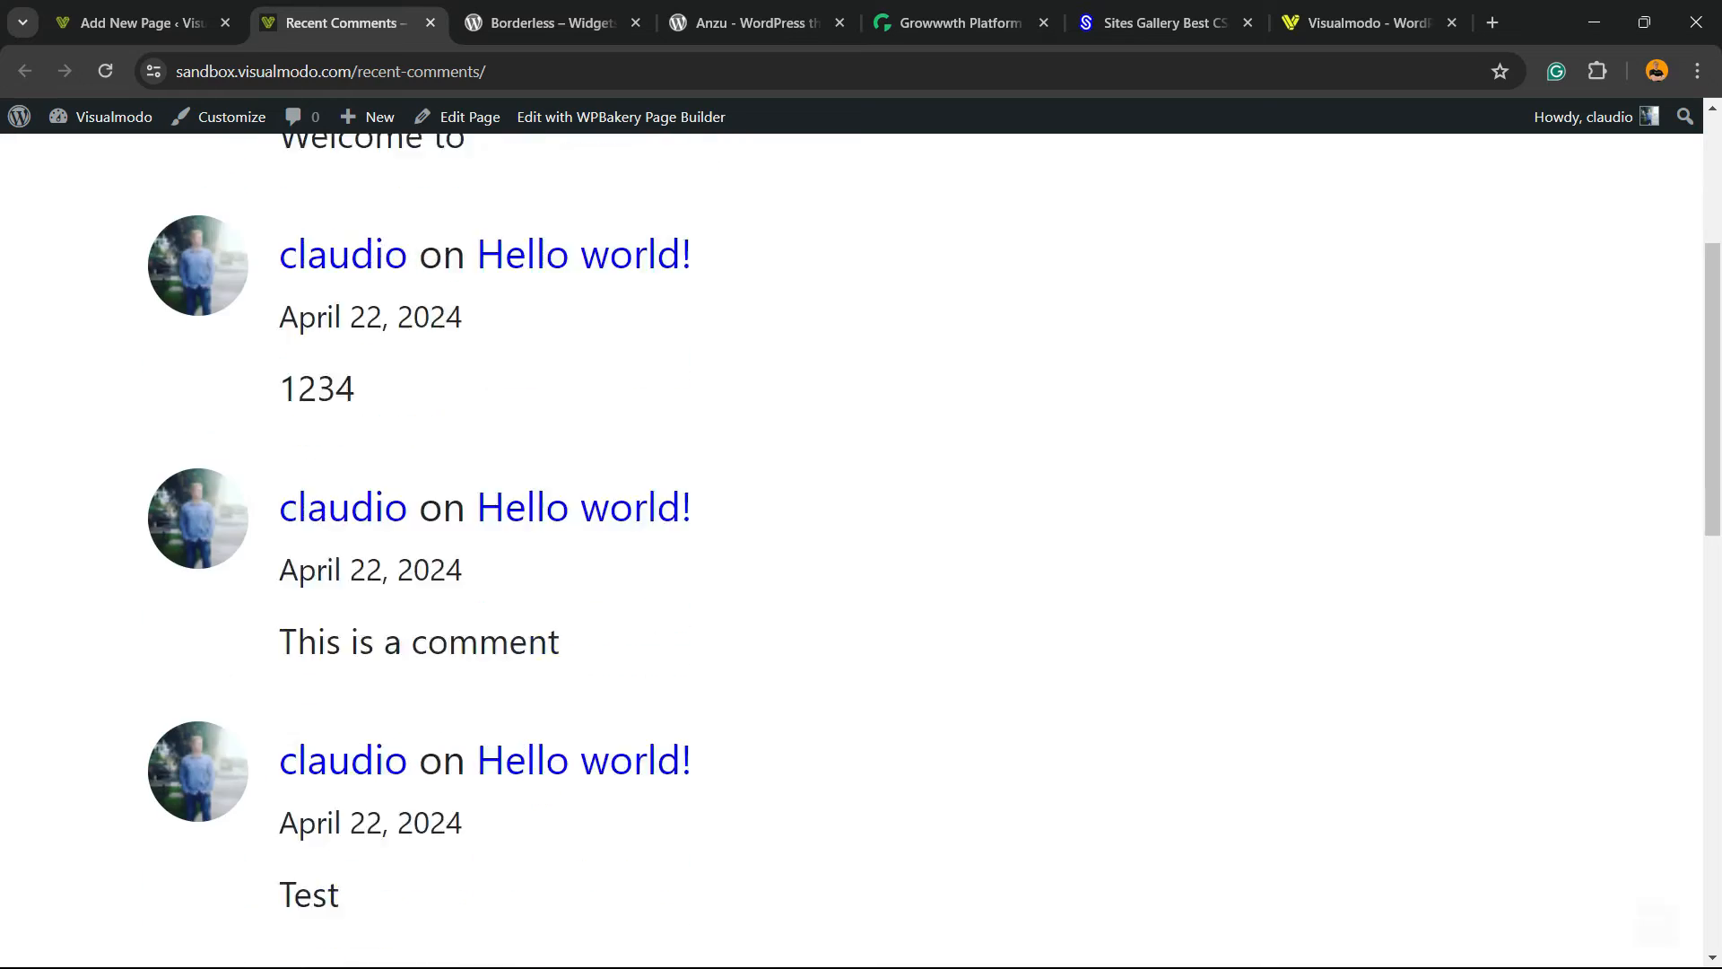
scroll(851, 550, up, 13)
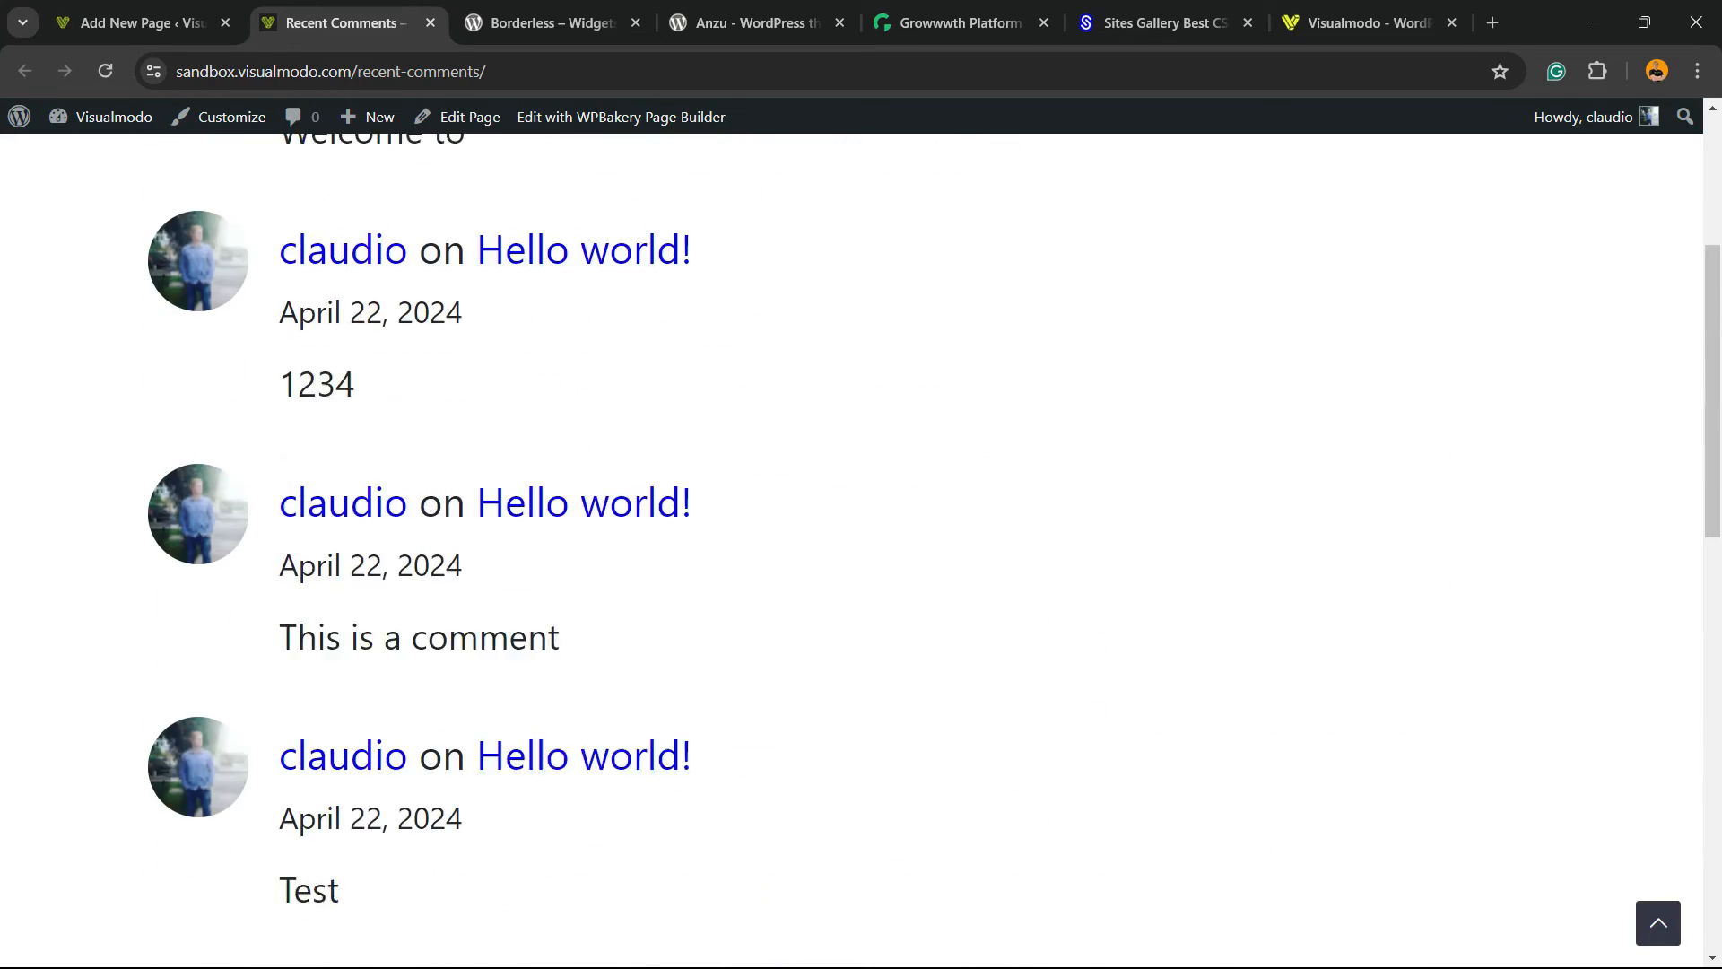
scroll(852, 551, down, 2)
scroll(503, 583, down, 15)
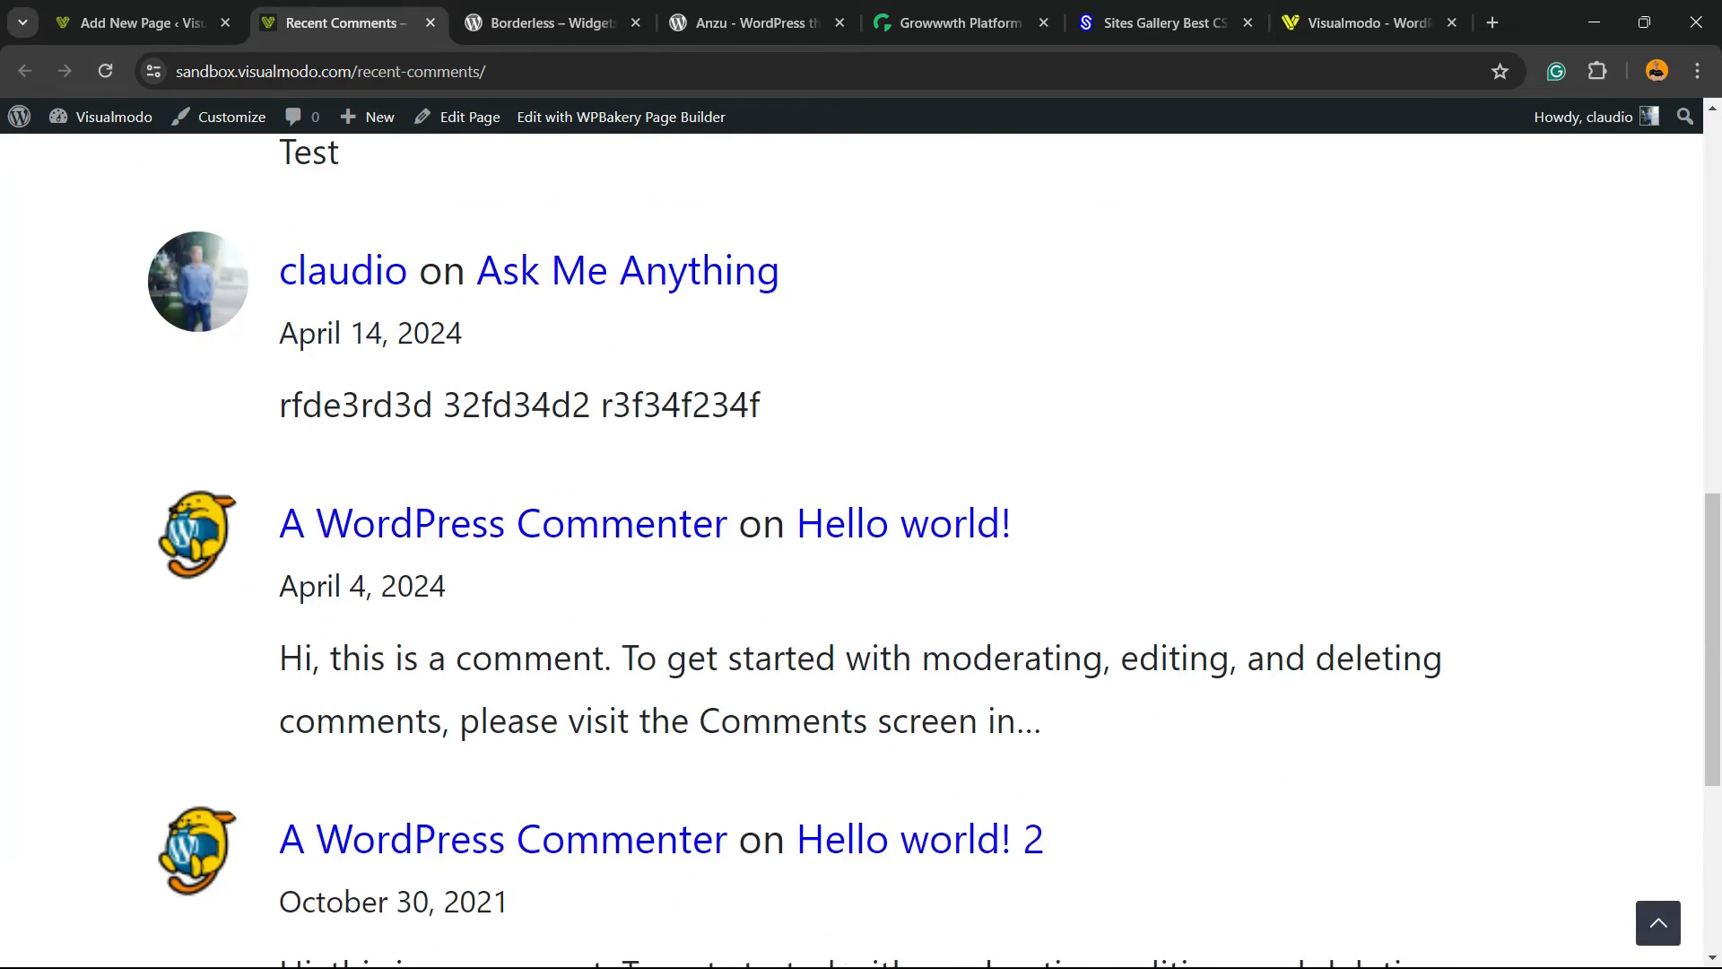
scroll(503, 583, up, 2)
scroll(502, 583, up, 5)
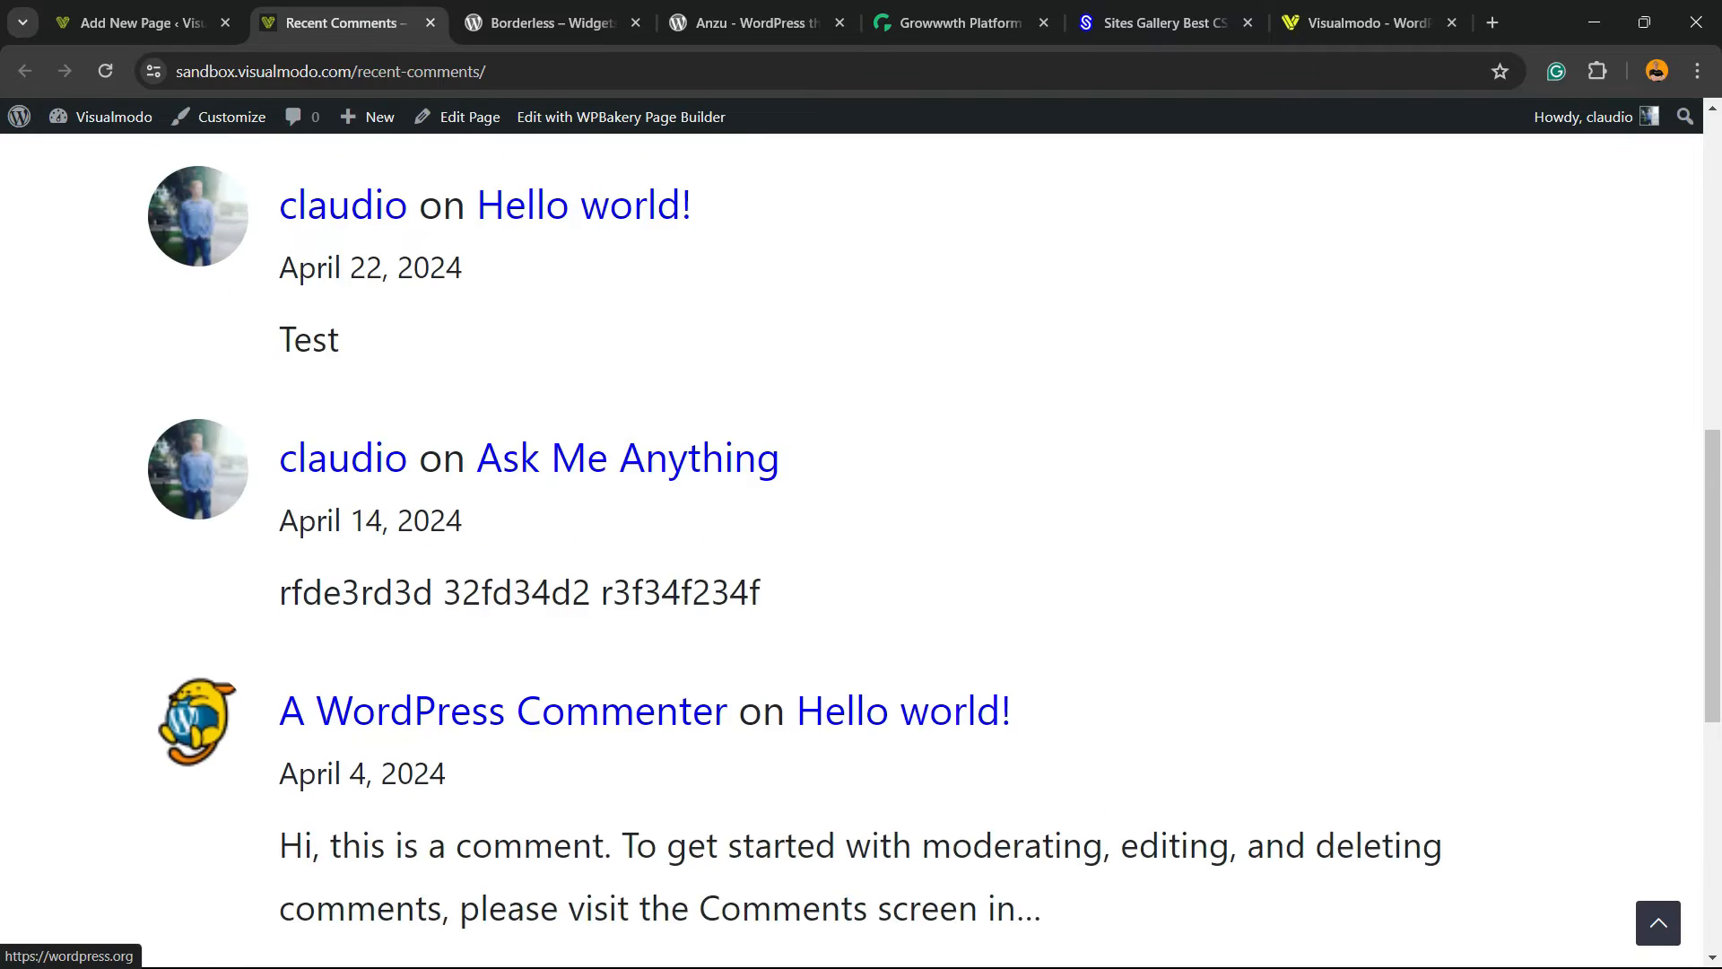
scroll(861, 551, up, 7)
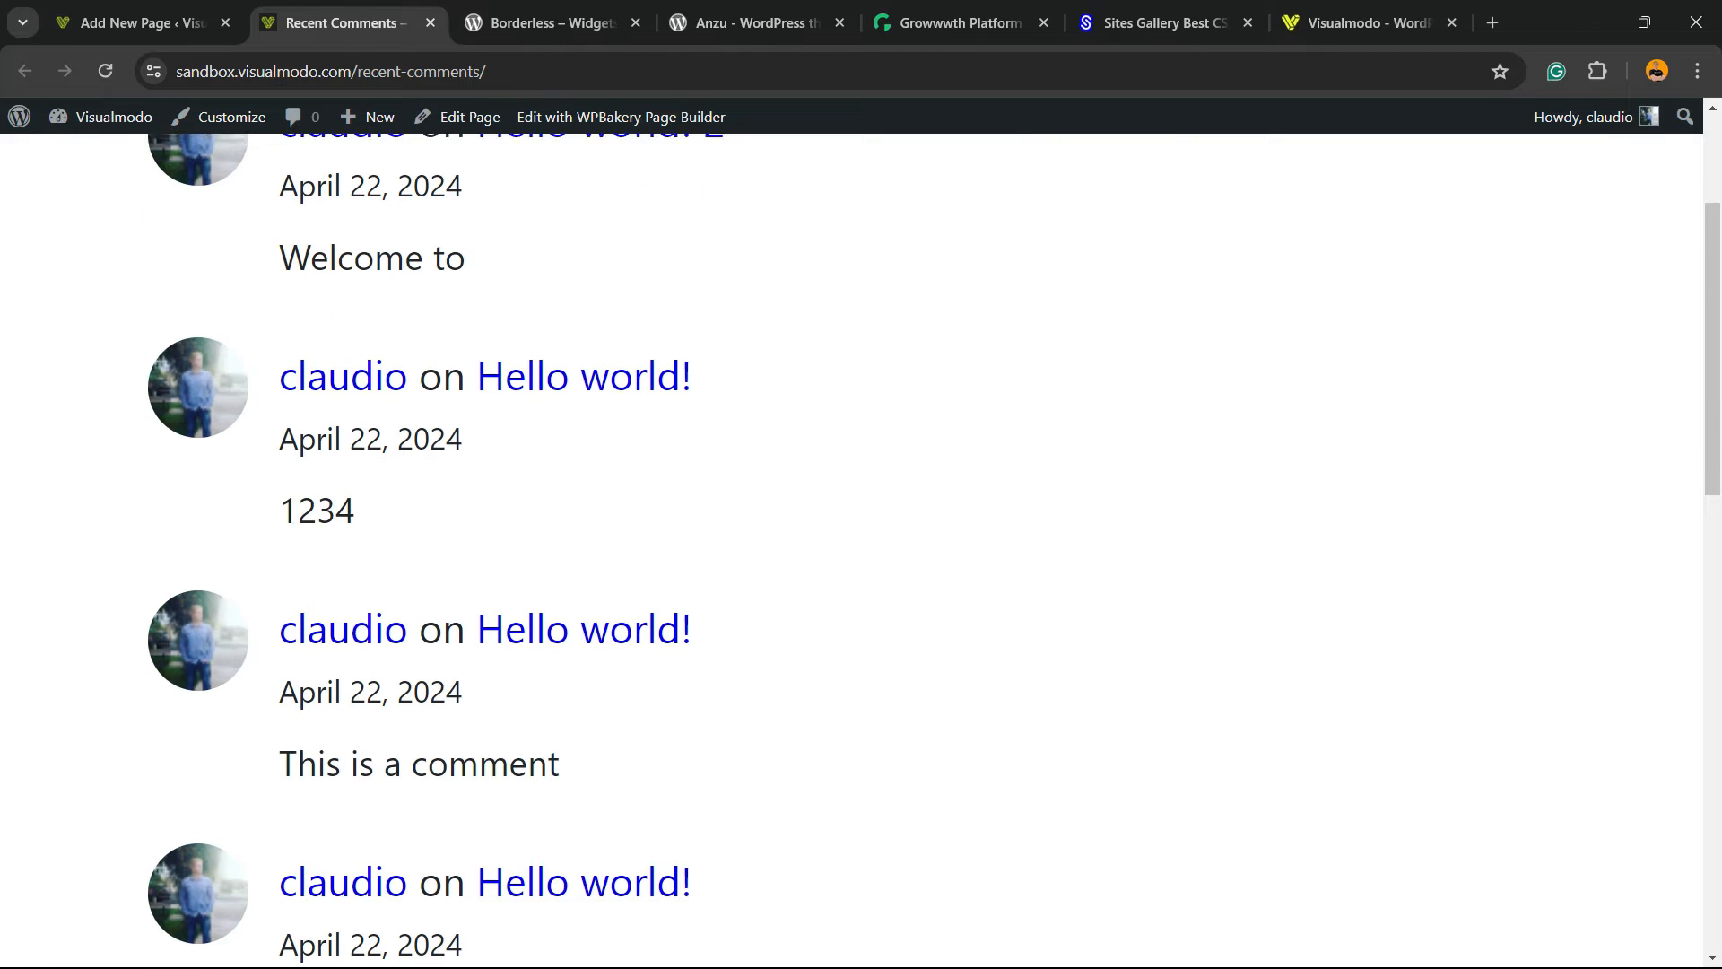
scroll(861, 551, up, 3)
scroll(861, 551, down, 16)
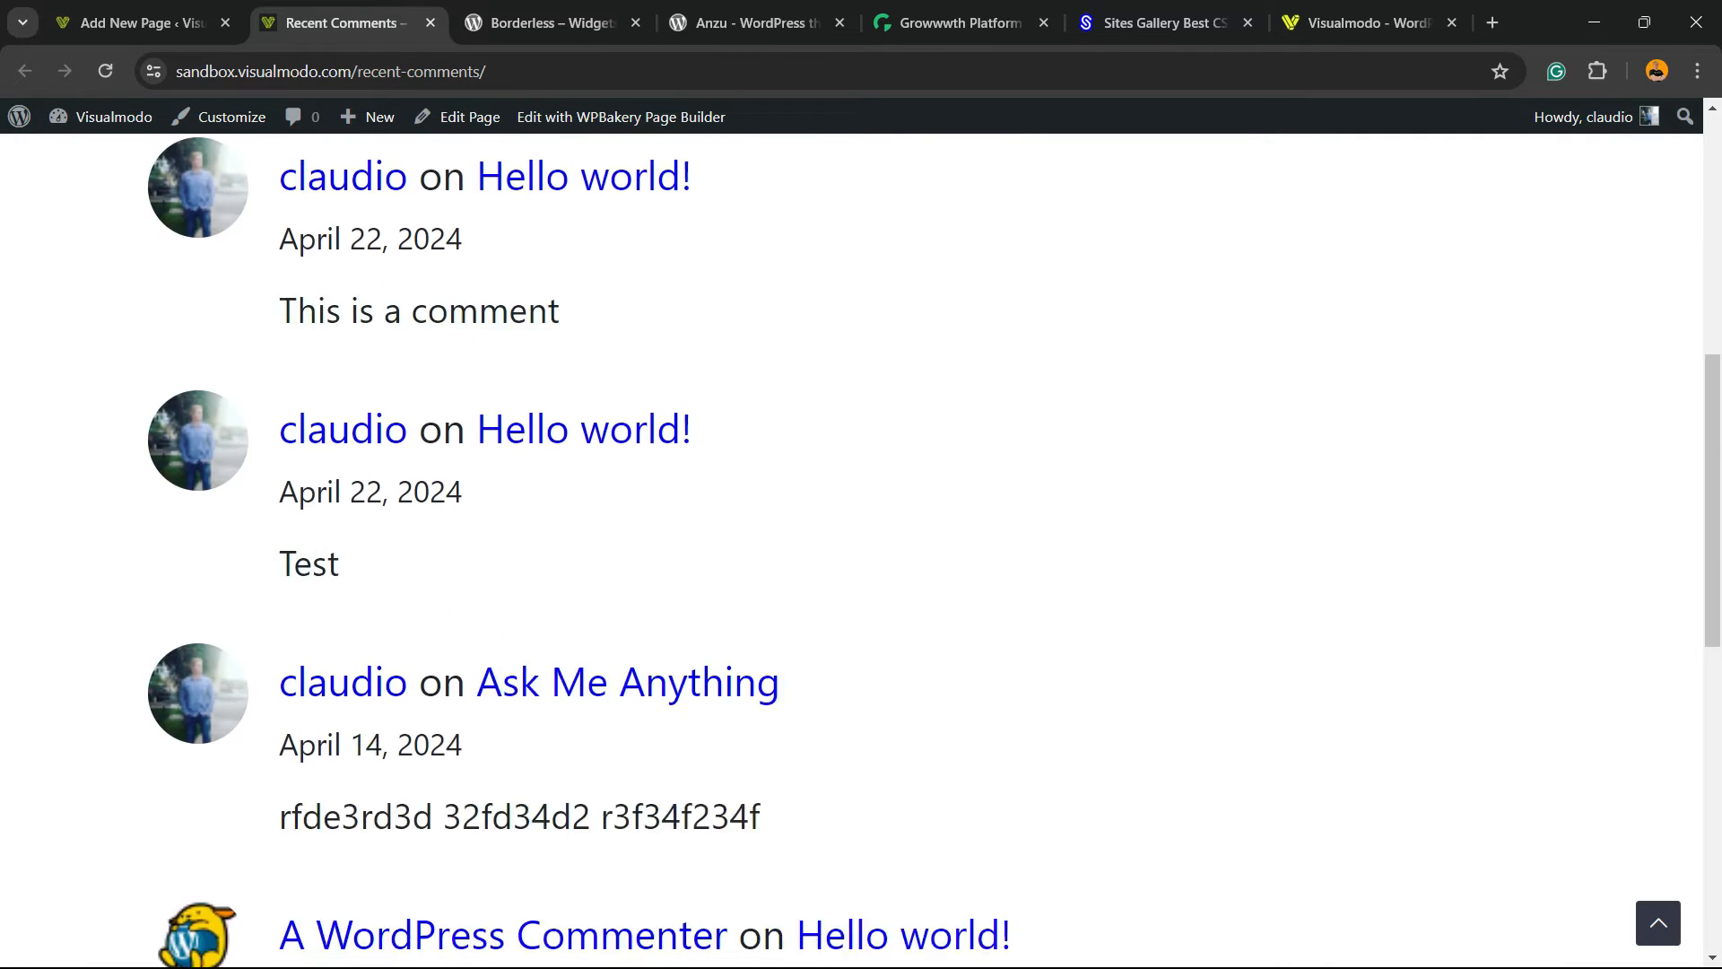
scroll(861, 551, down, 3)
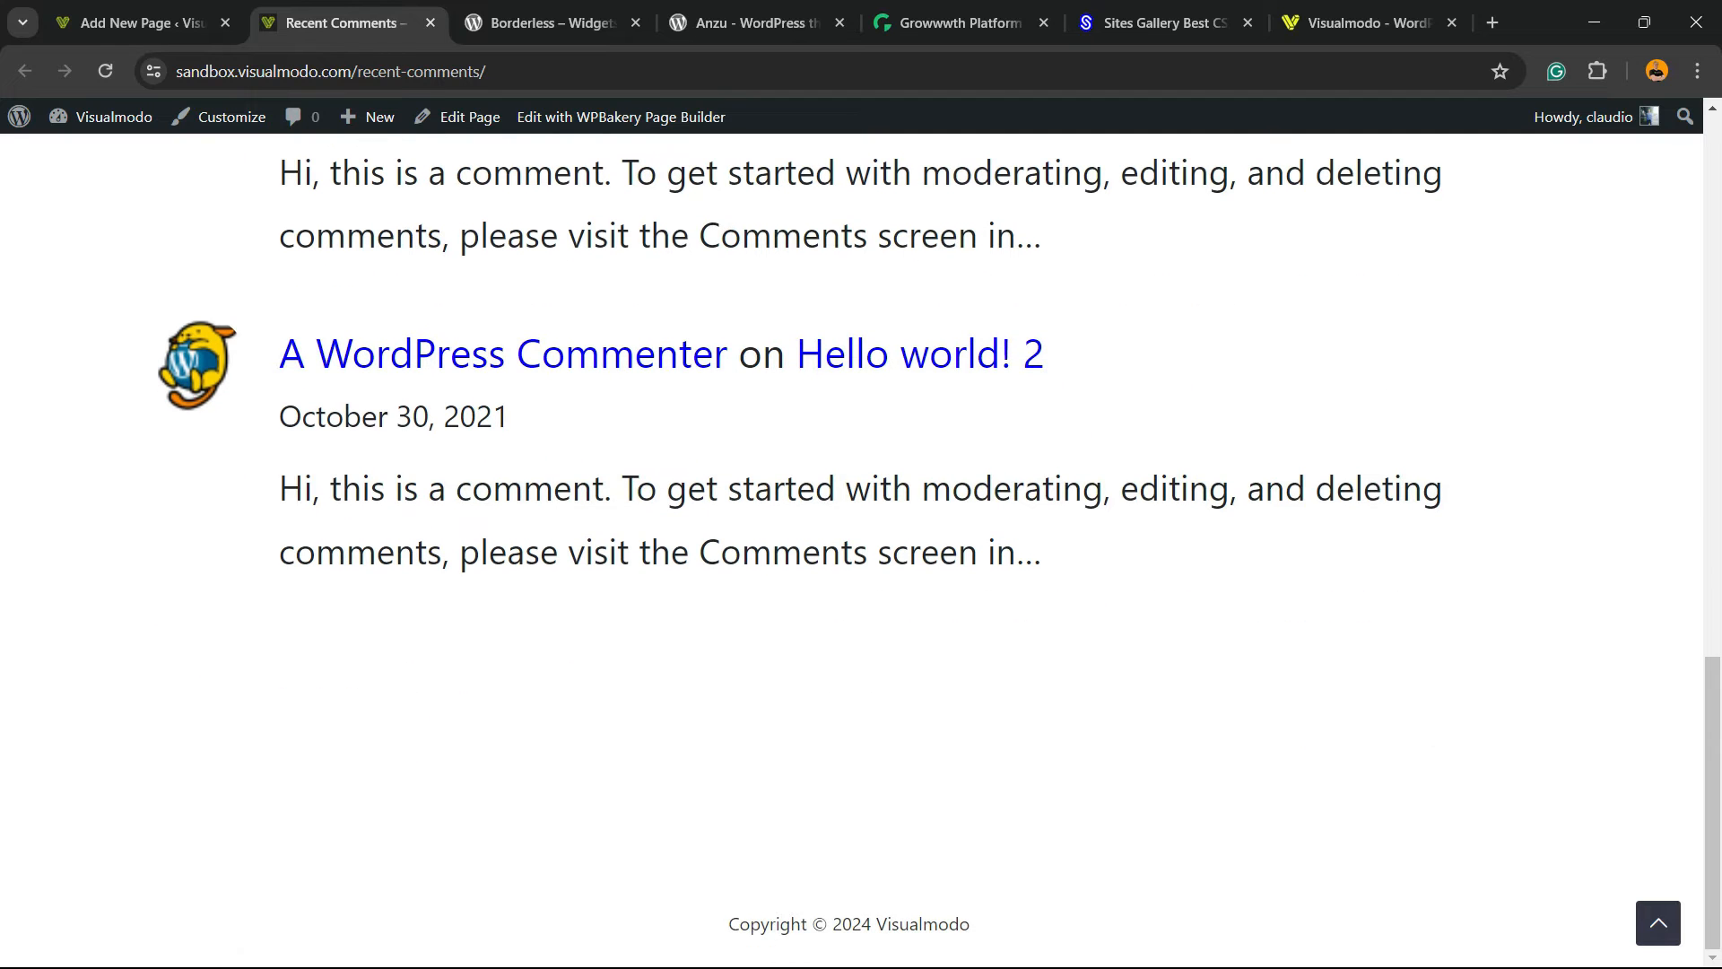
scroll(860, 550, up, 18)
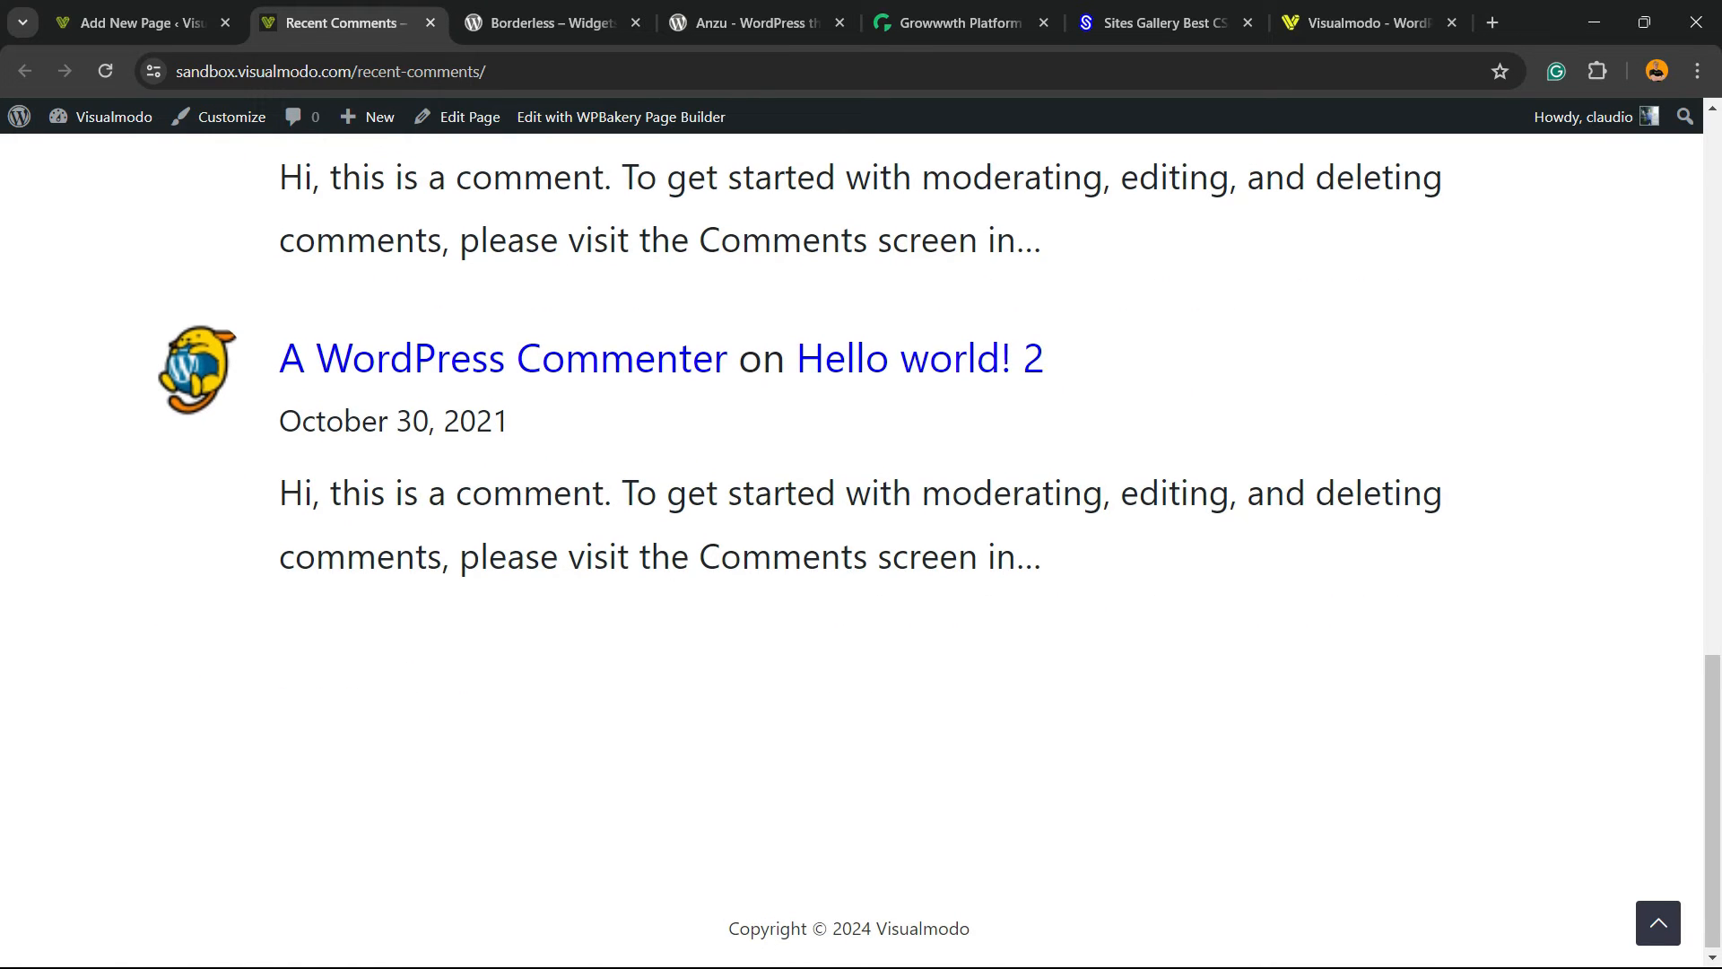
Insert a 50 / 50 Columns block below the page title in the editor and place the Latest Comments block in its first column
click(142, 23)
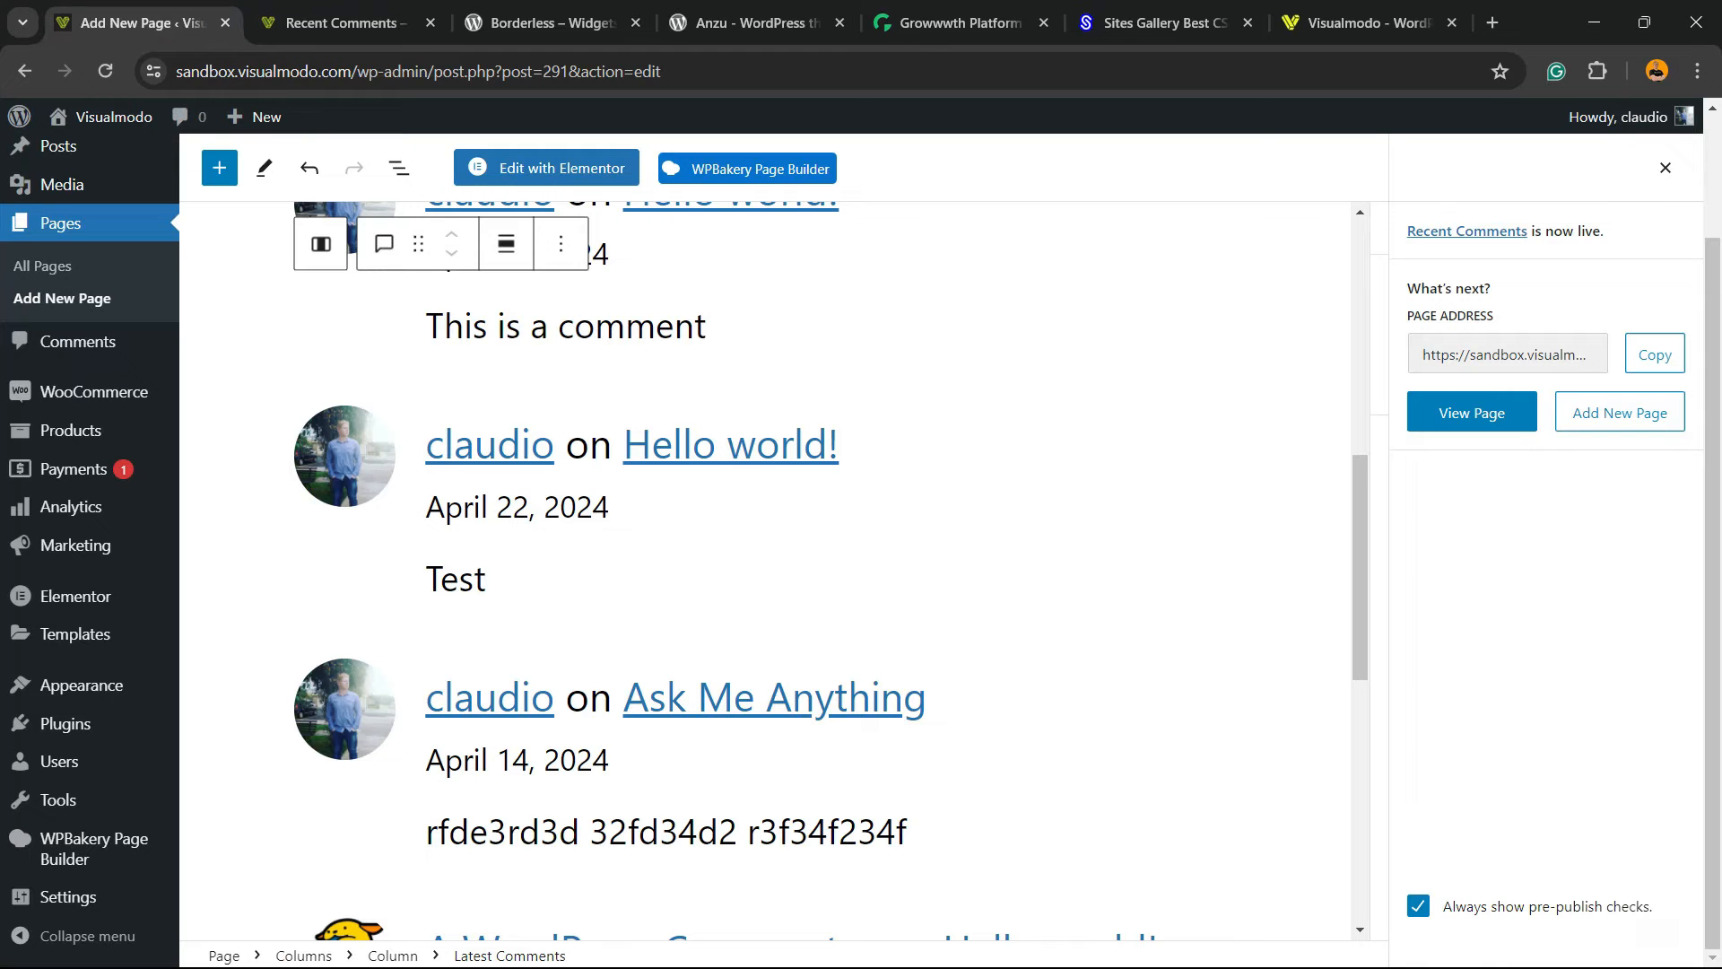
scroll(776, 571, up, 8)
click(646, 388)
click(642, 314)
key(Return)
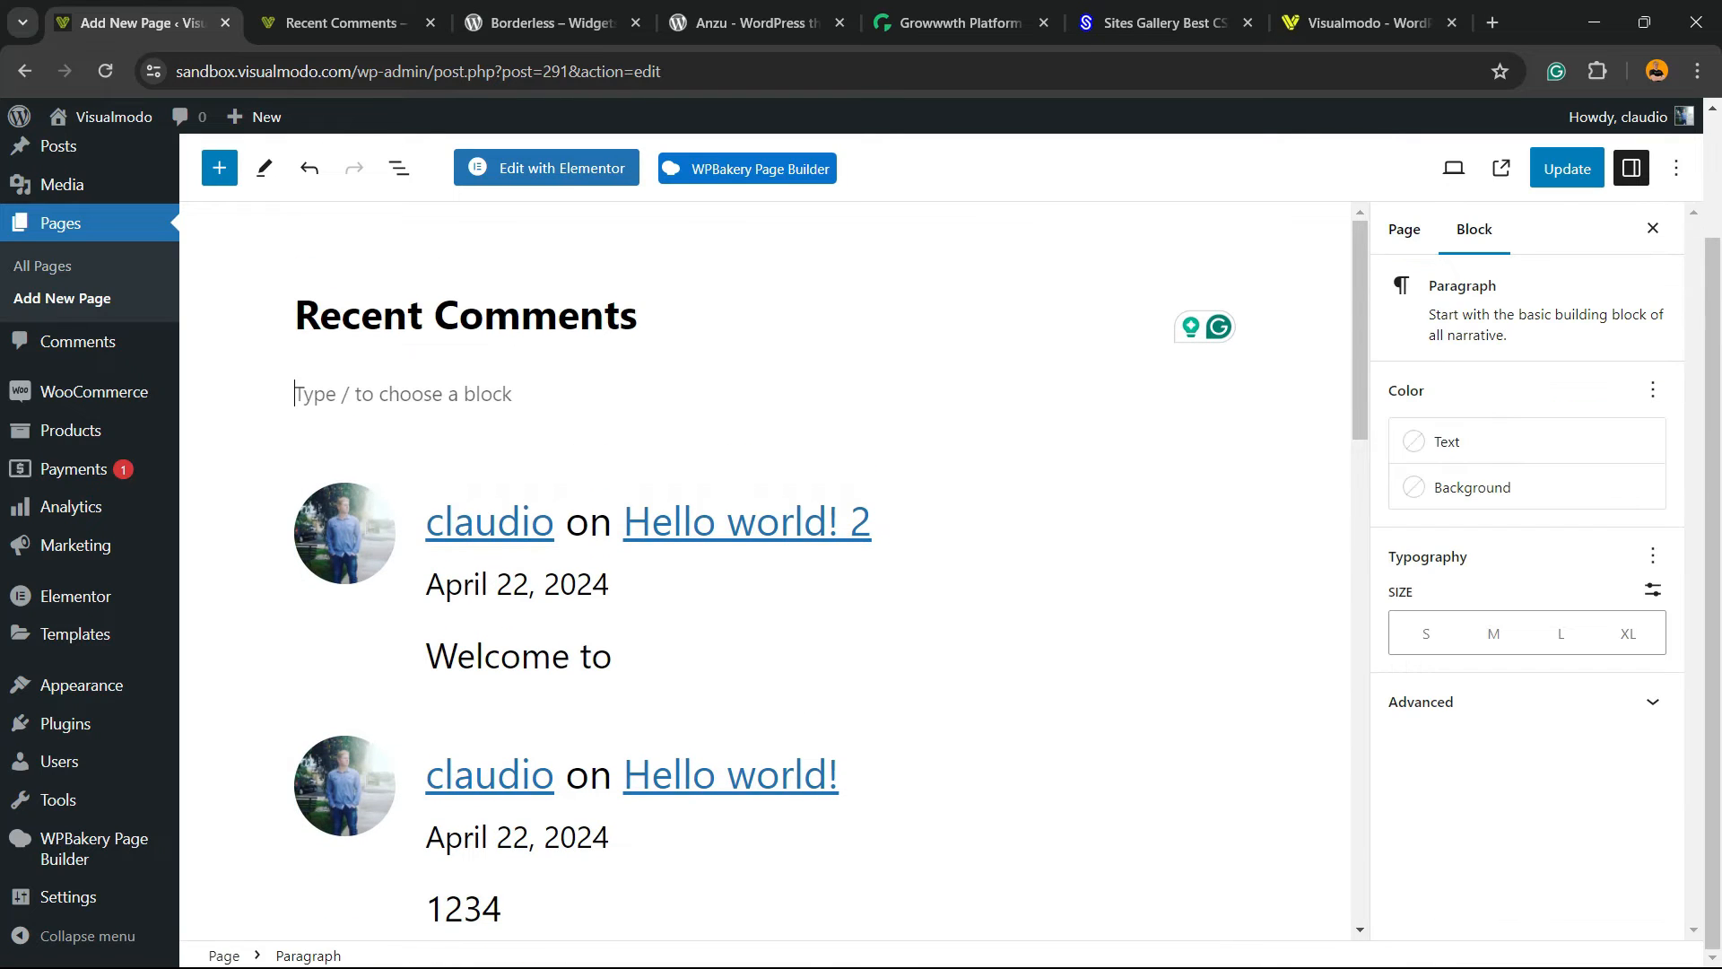
click(1222, 388)
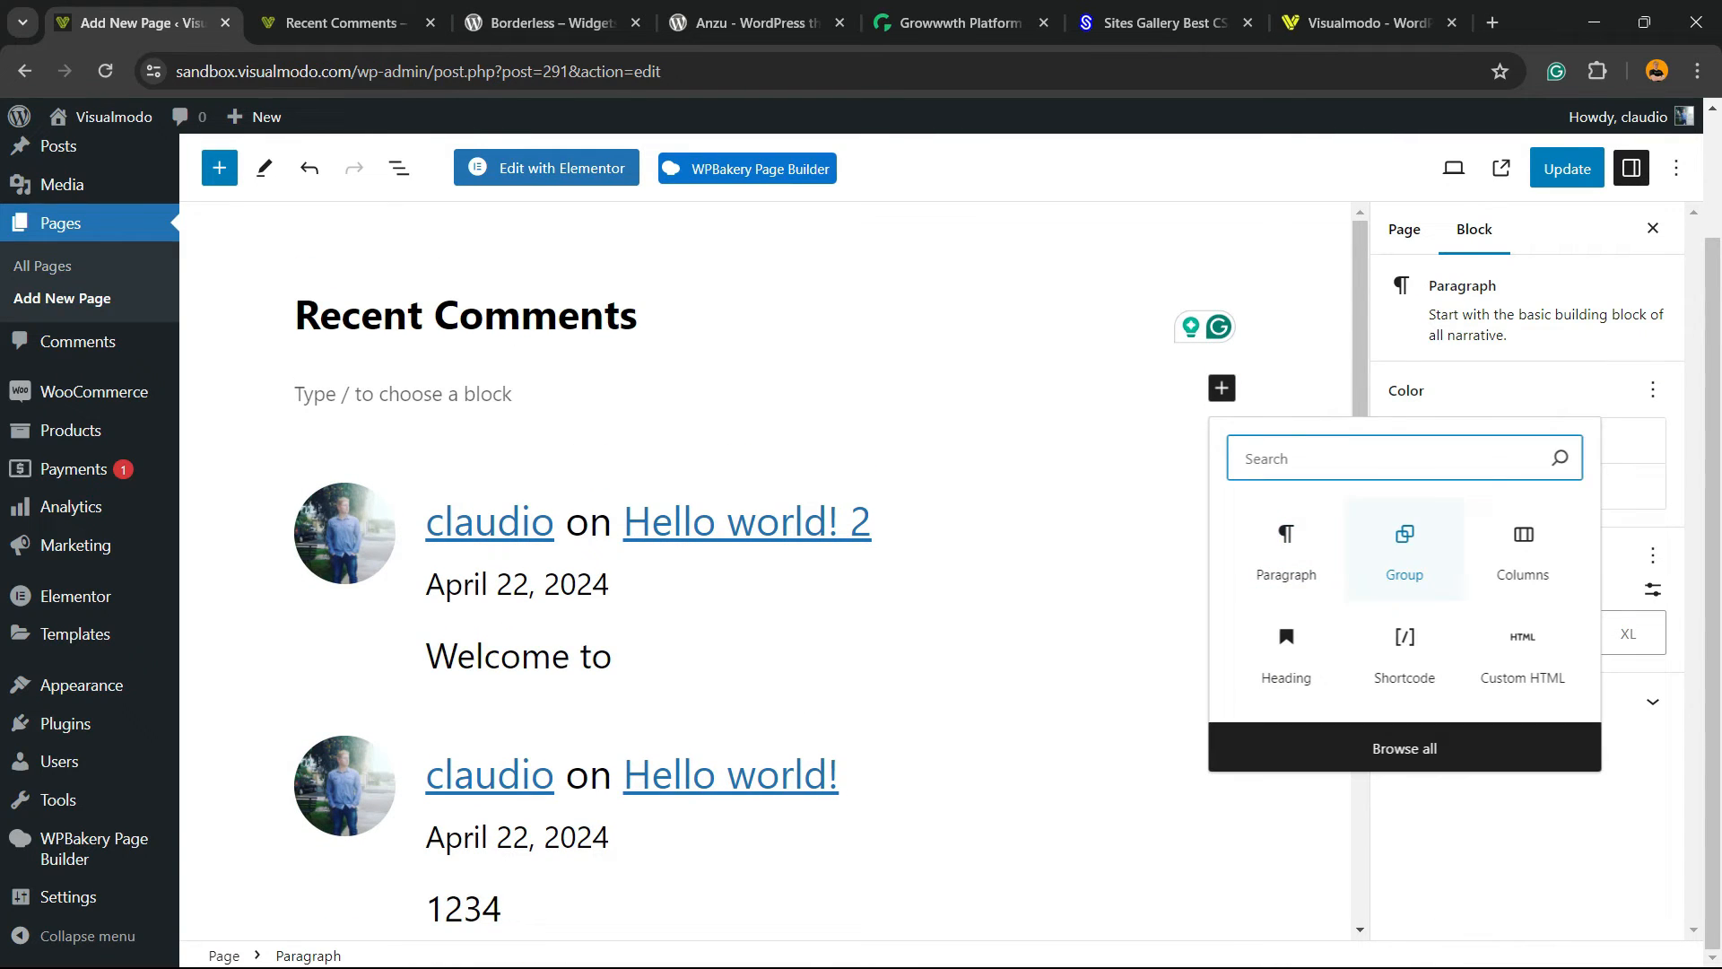
click(1523, 552)
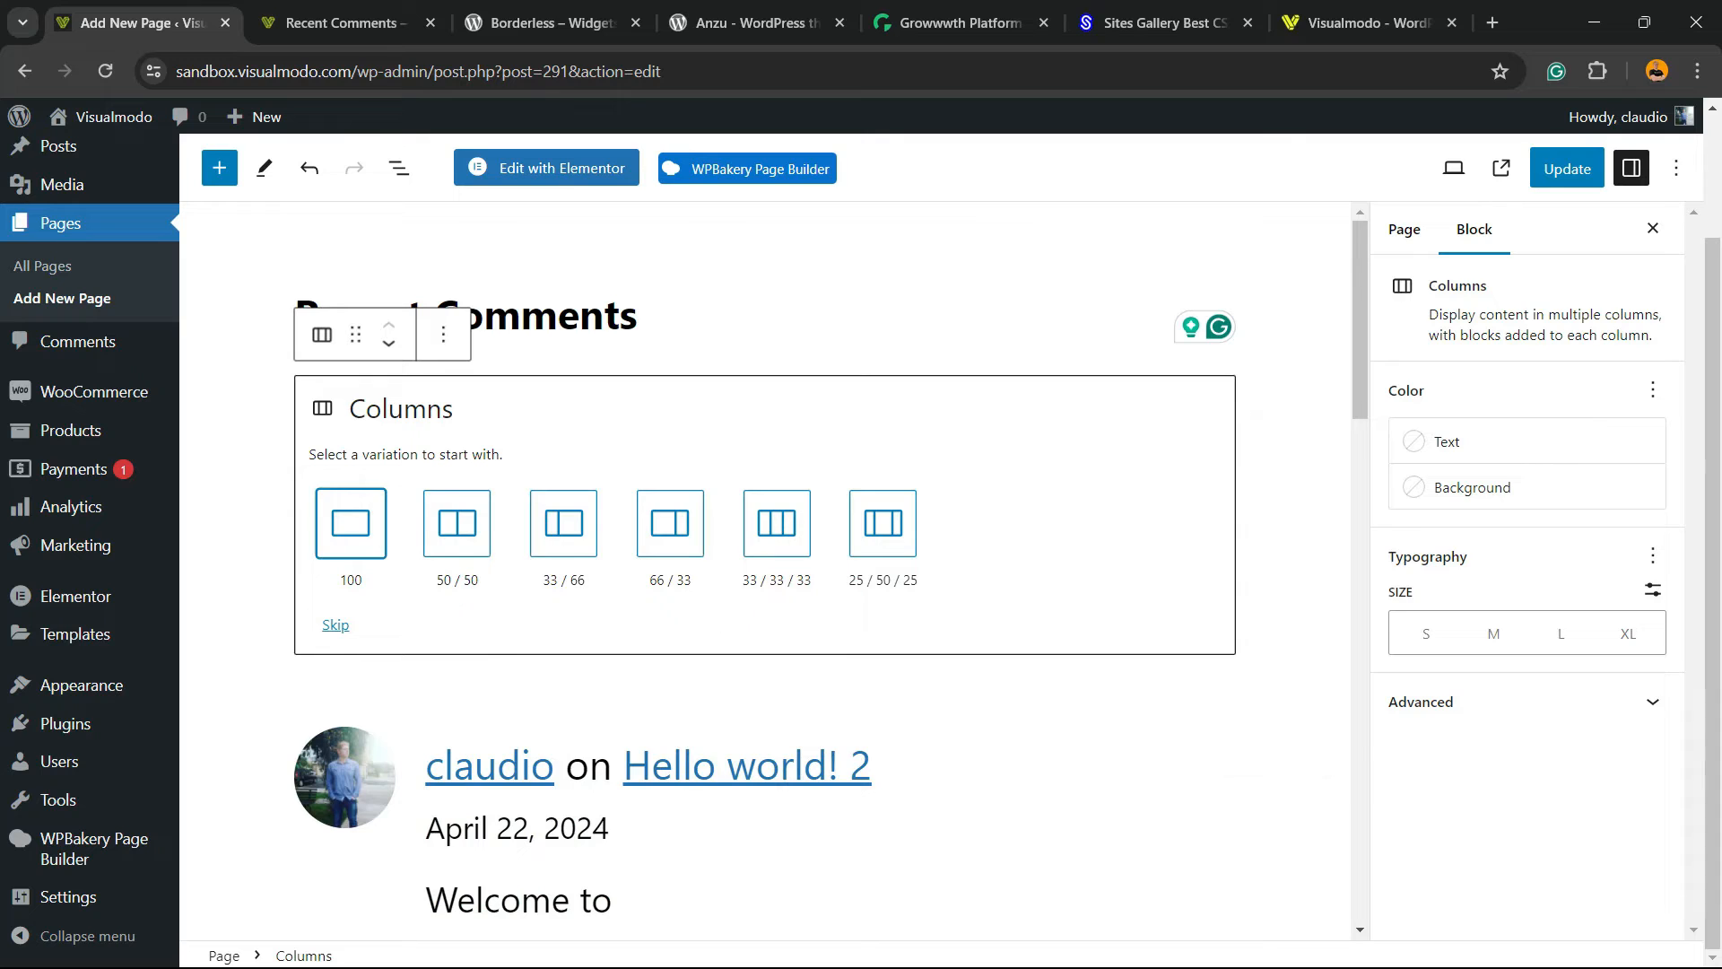
click(457, 524)
click(538, 574)
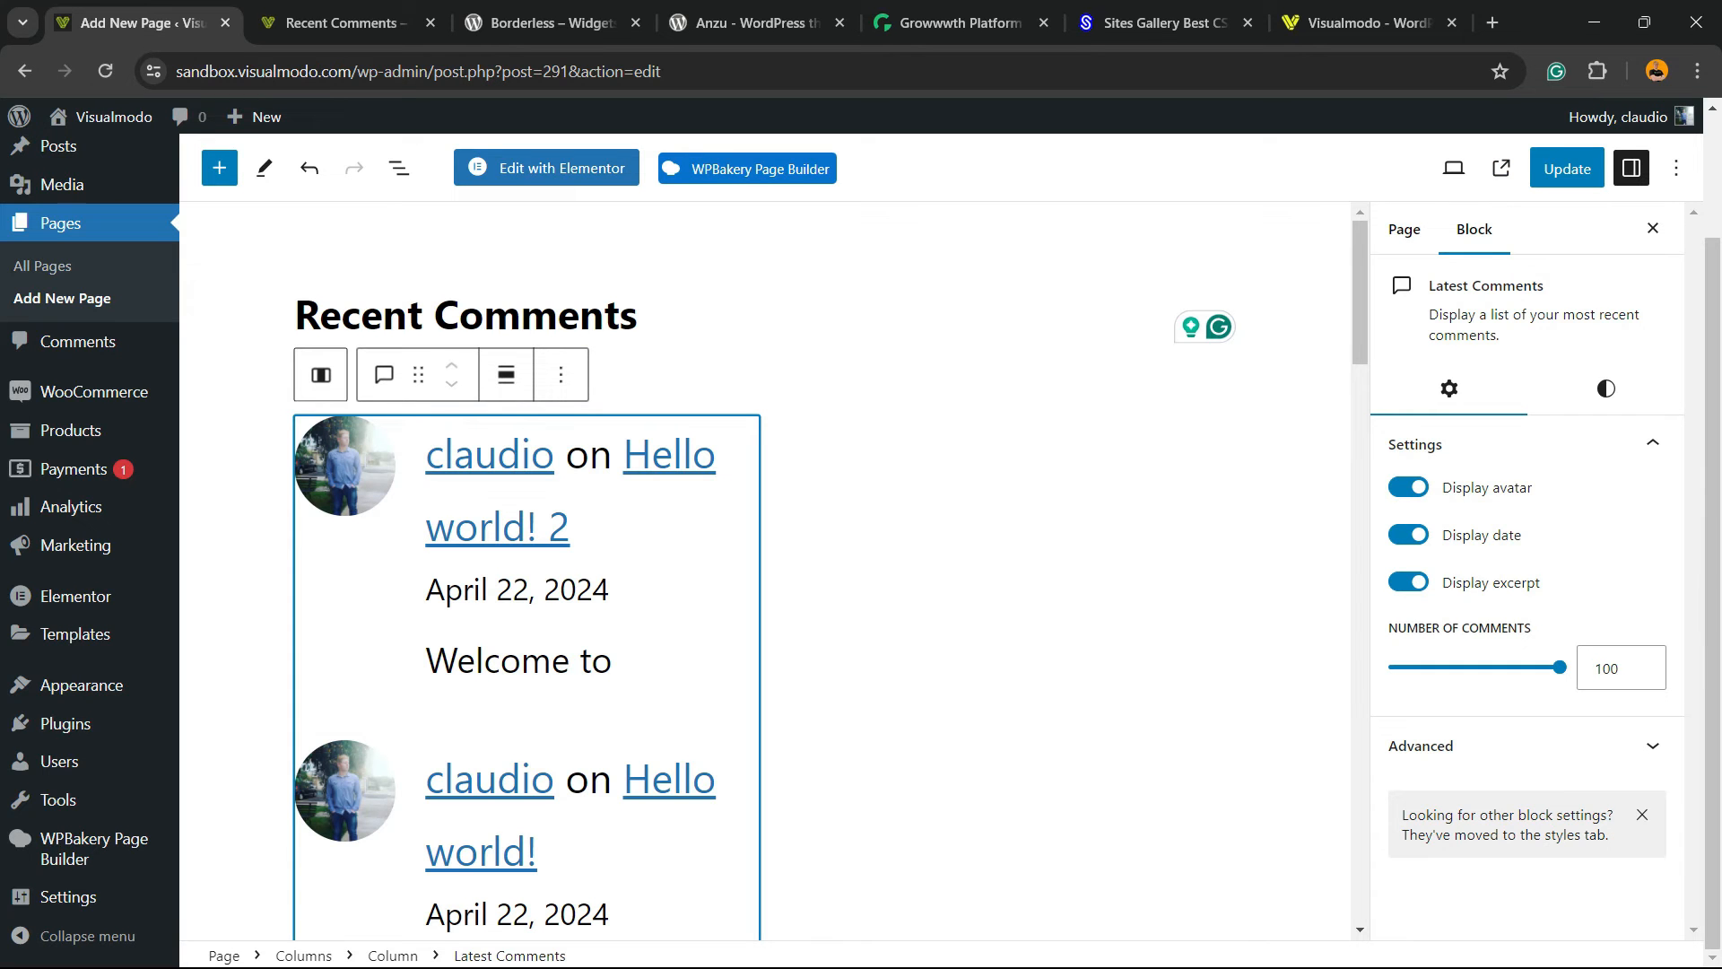
Update the page and check the half-width comment list on the reloaded published page
key(ctrl+s)
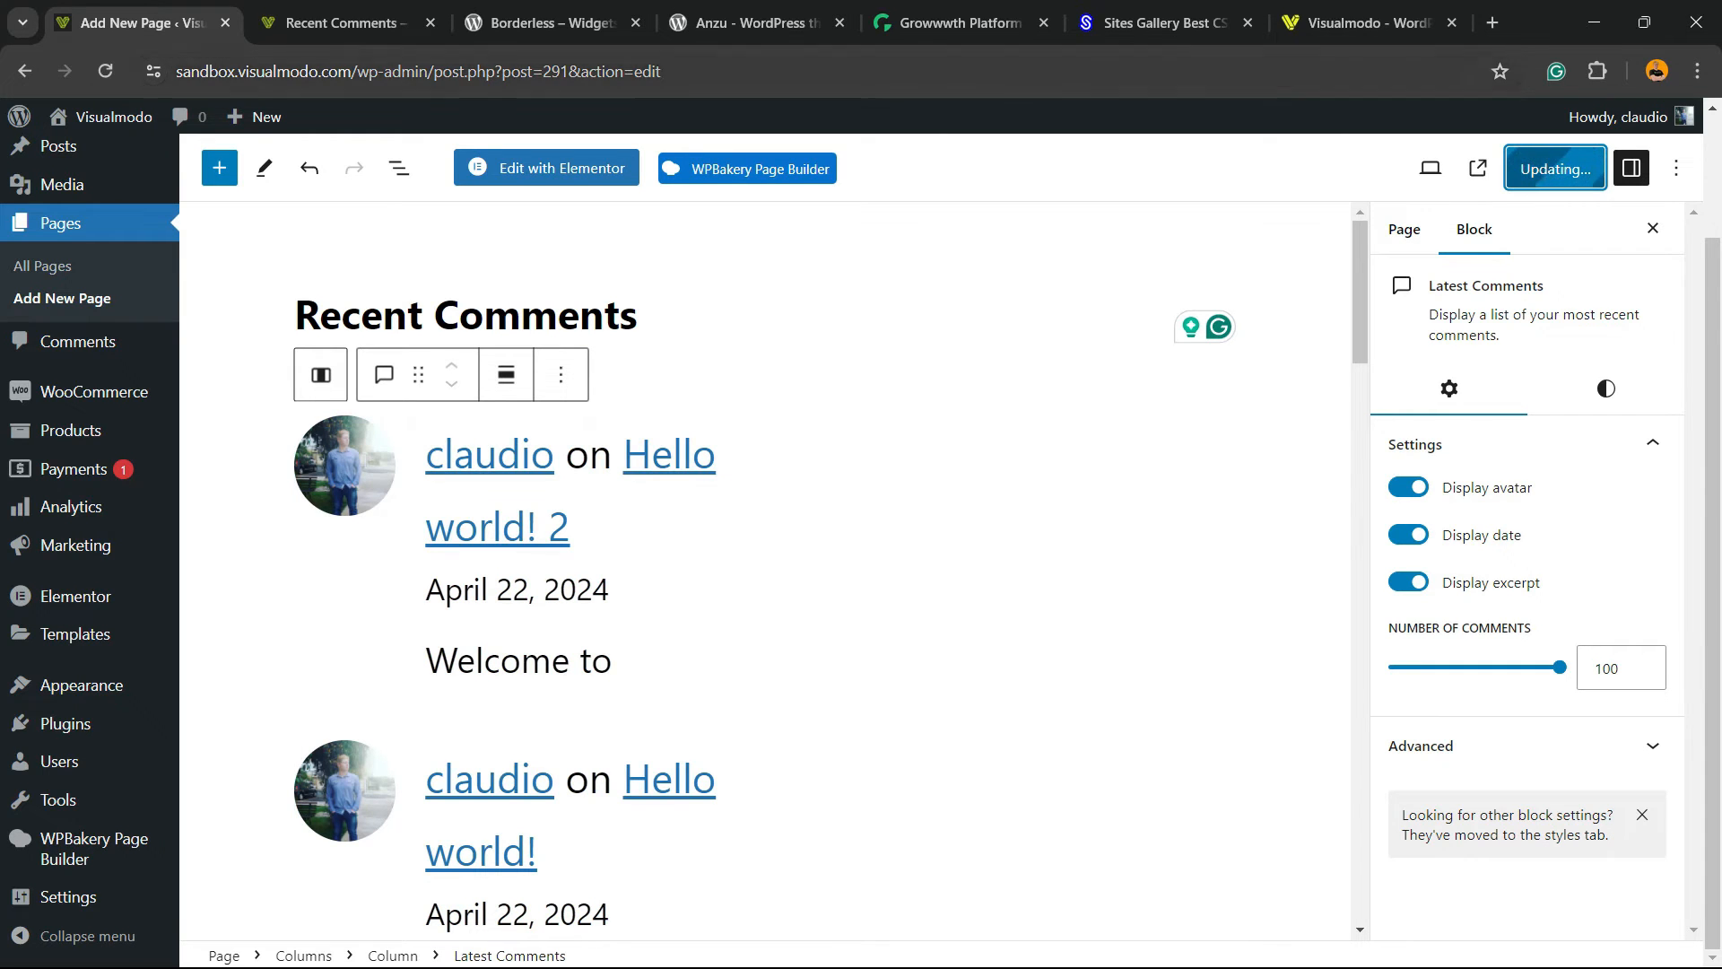
click(345, 24)
key(F5)
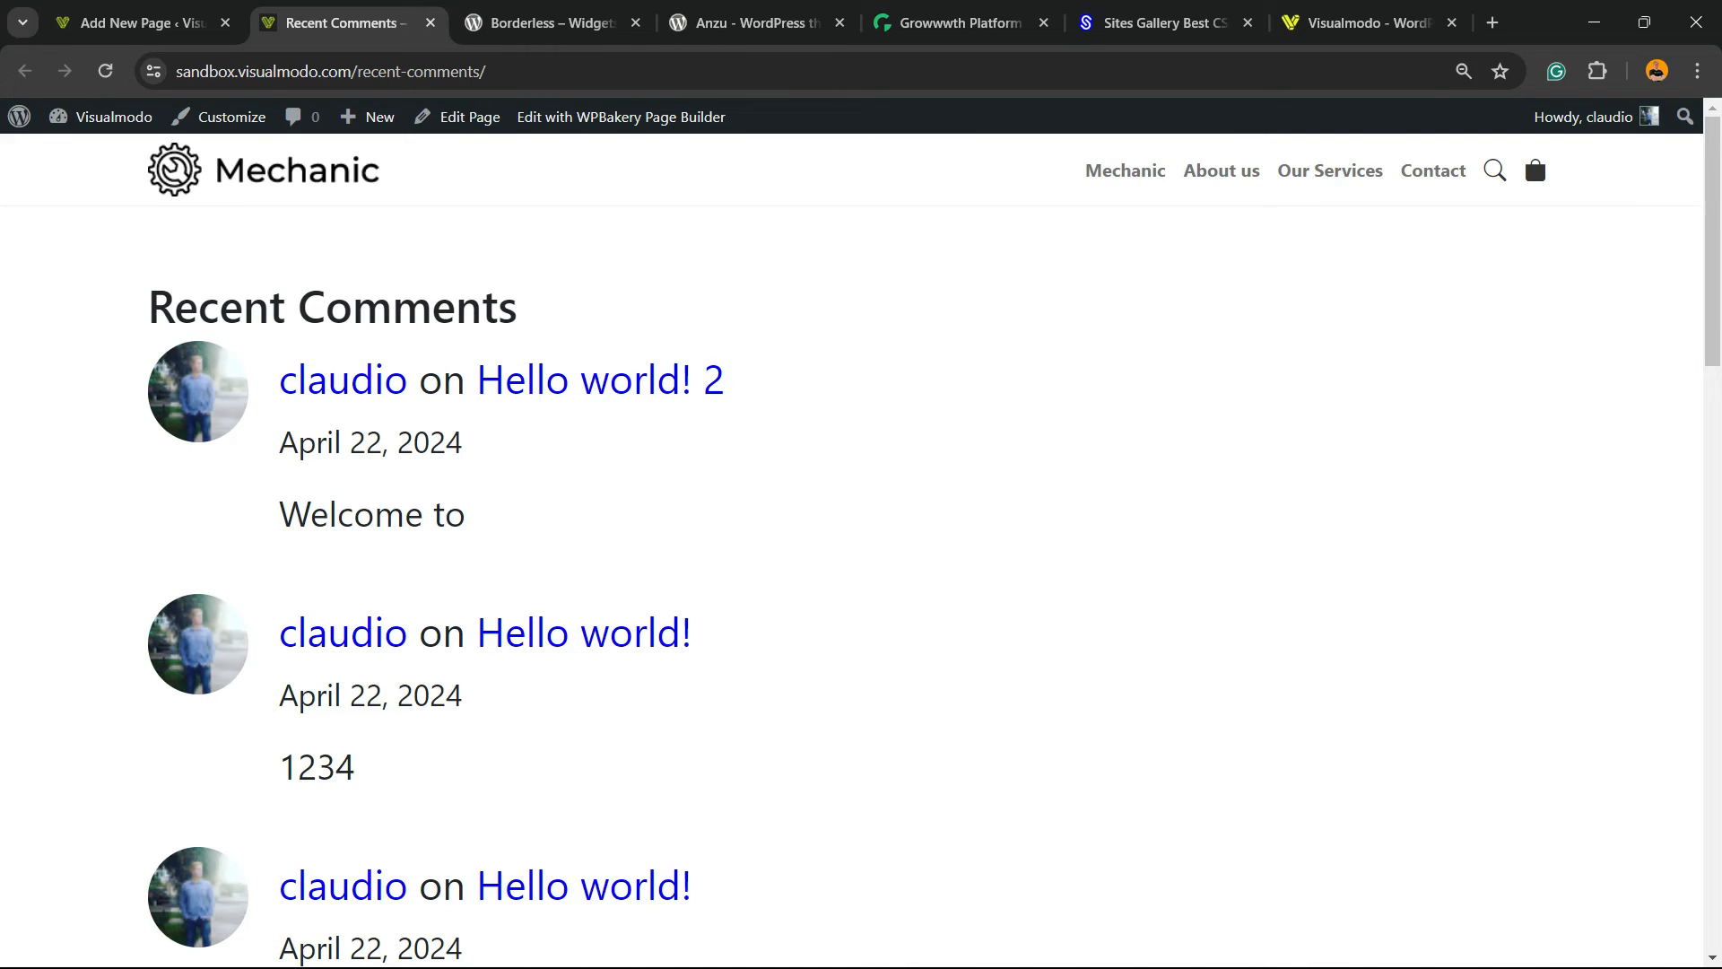
key(ctrl+minus)
scroll(860, 538, down, 10)
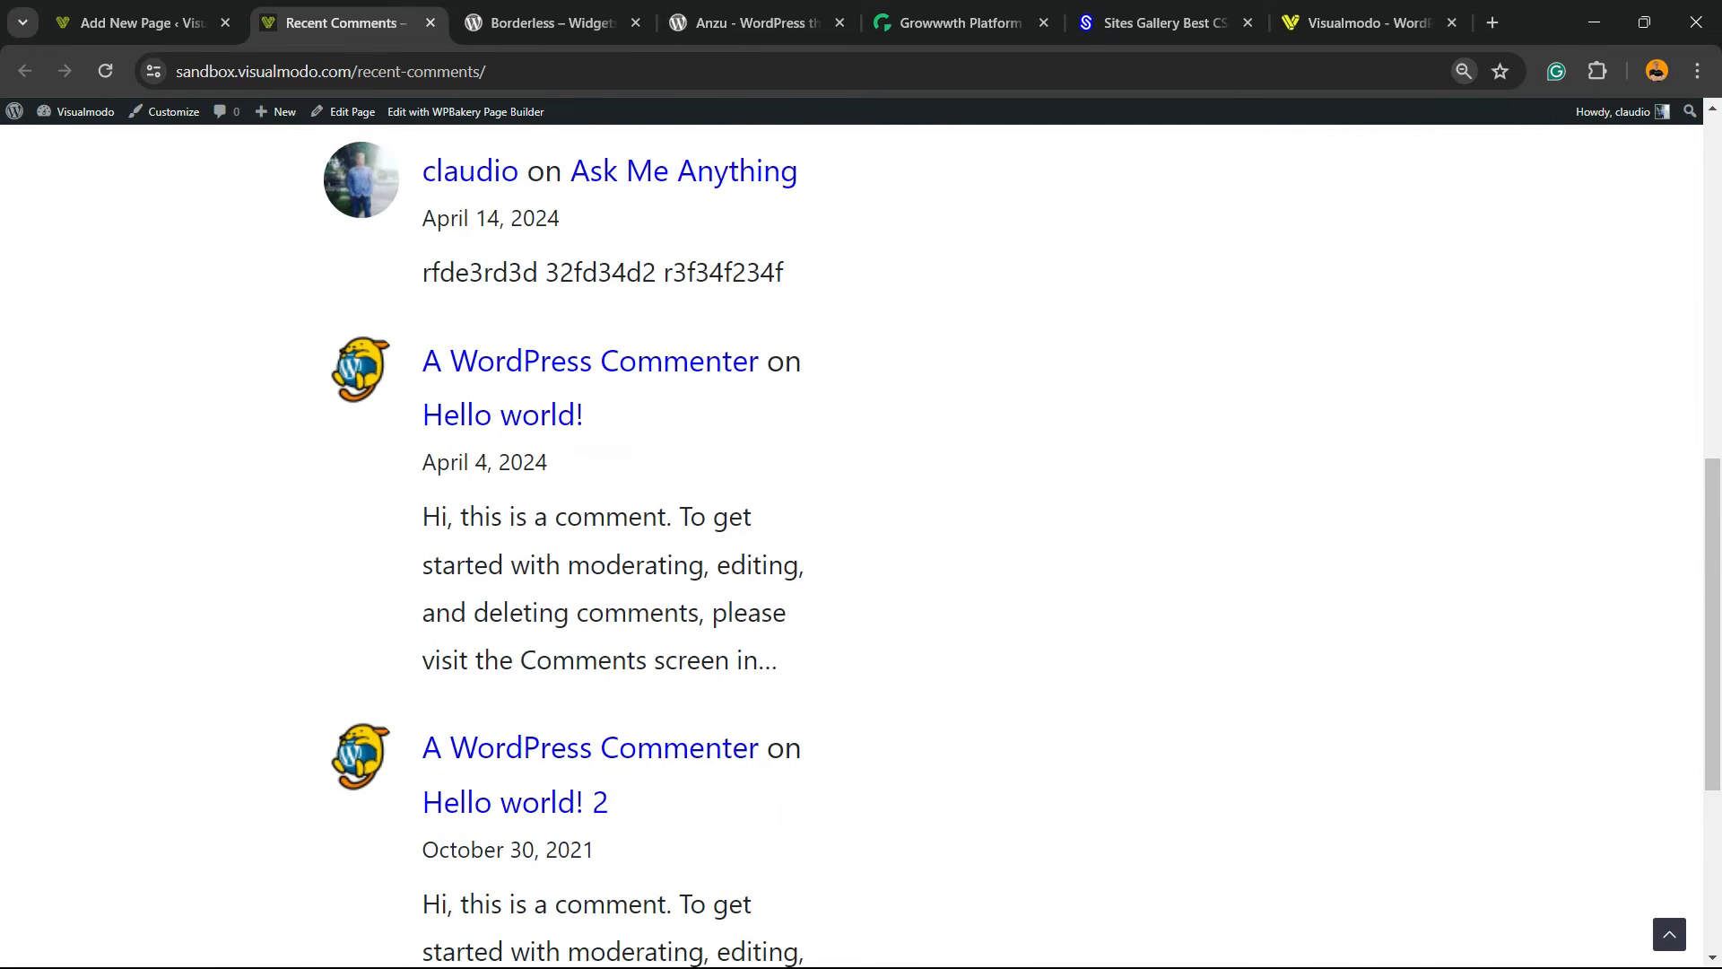
scroll(861, 538, down, 3)
scroll(861, 538, up, 13)
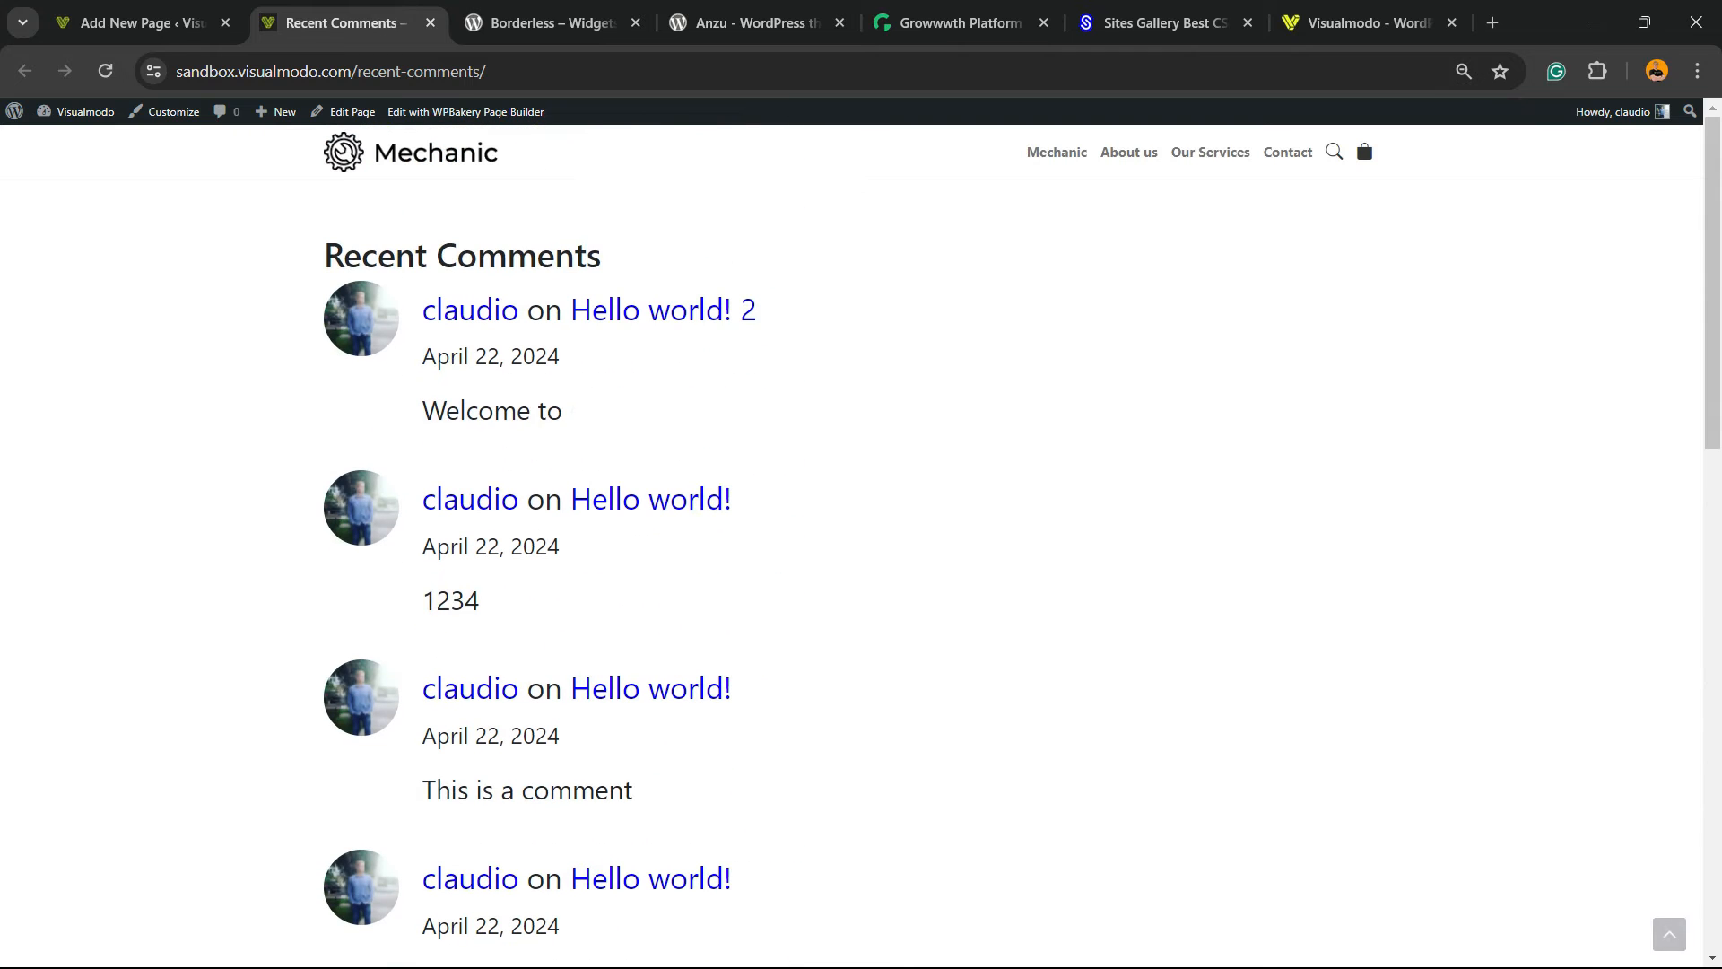
Examine the half-width Latest Comments block in the page editor from start to end at 100% browser zoom
click(143, 22)
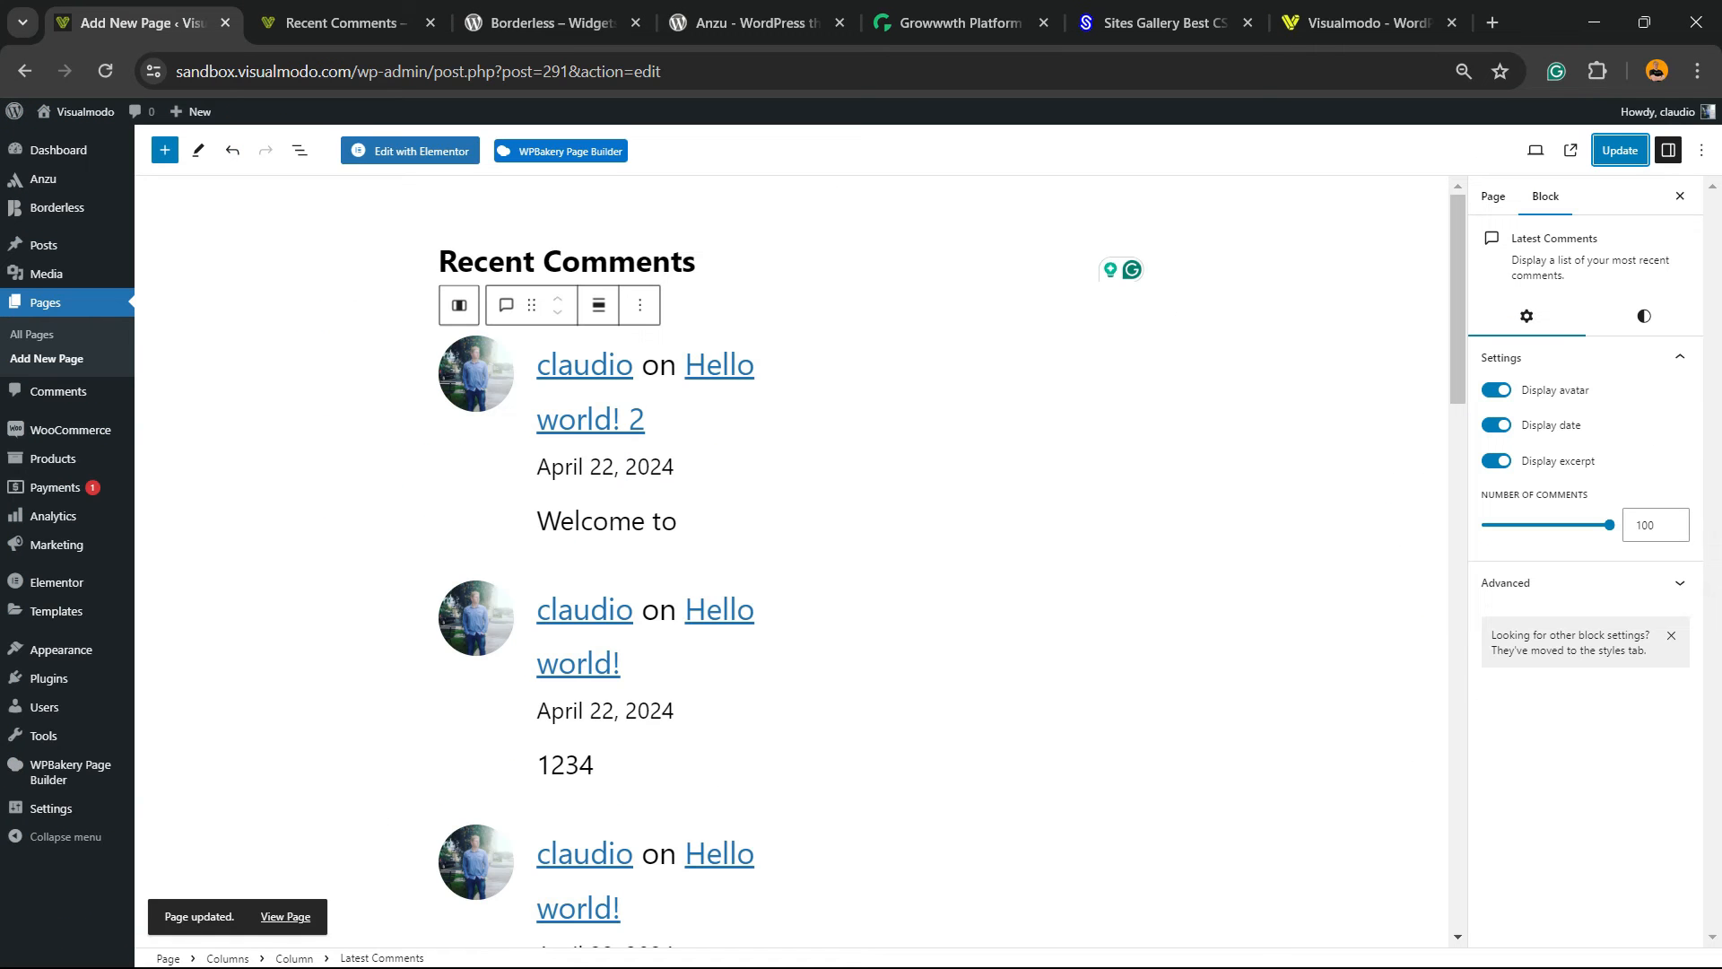
scroll(789, 556, down, 10)
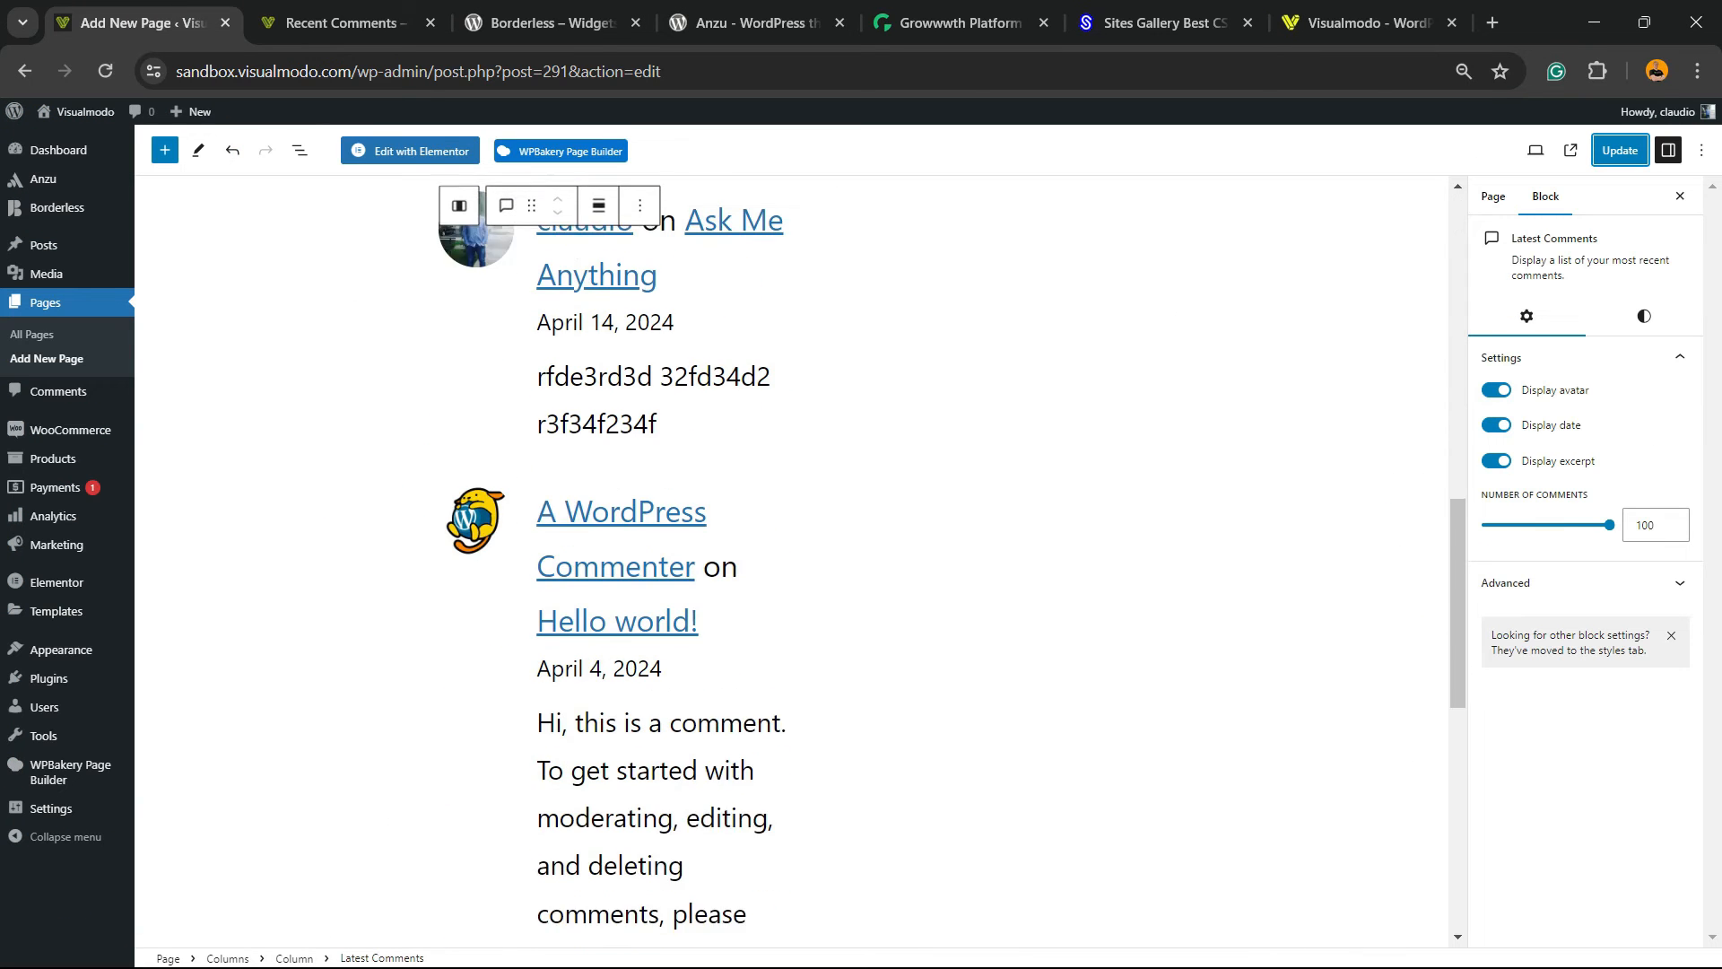
key(ctrl+plus)
key(ctrl+plus)
key(ctrl+plus)
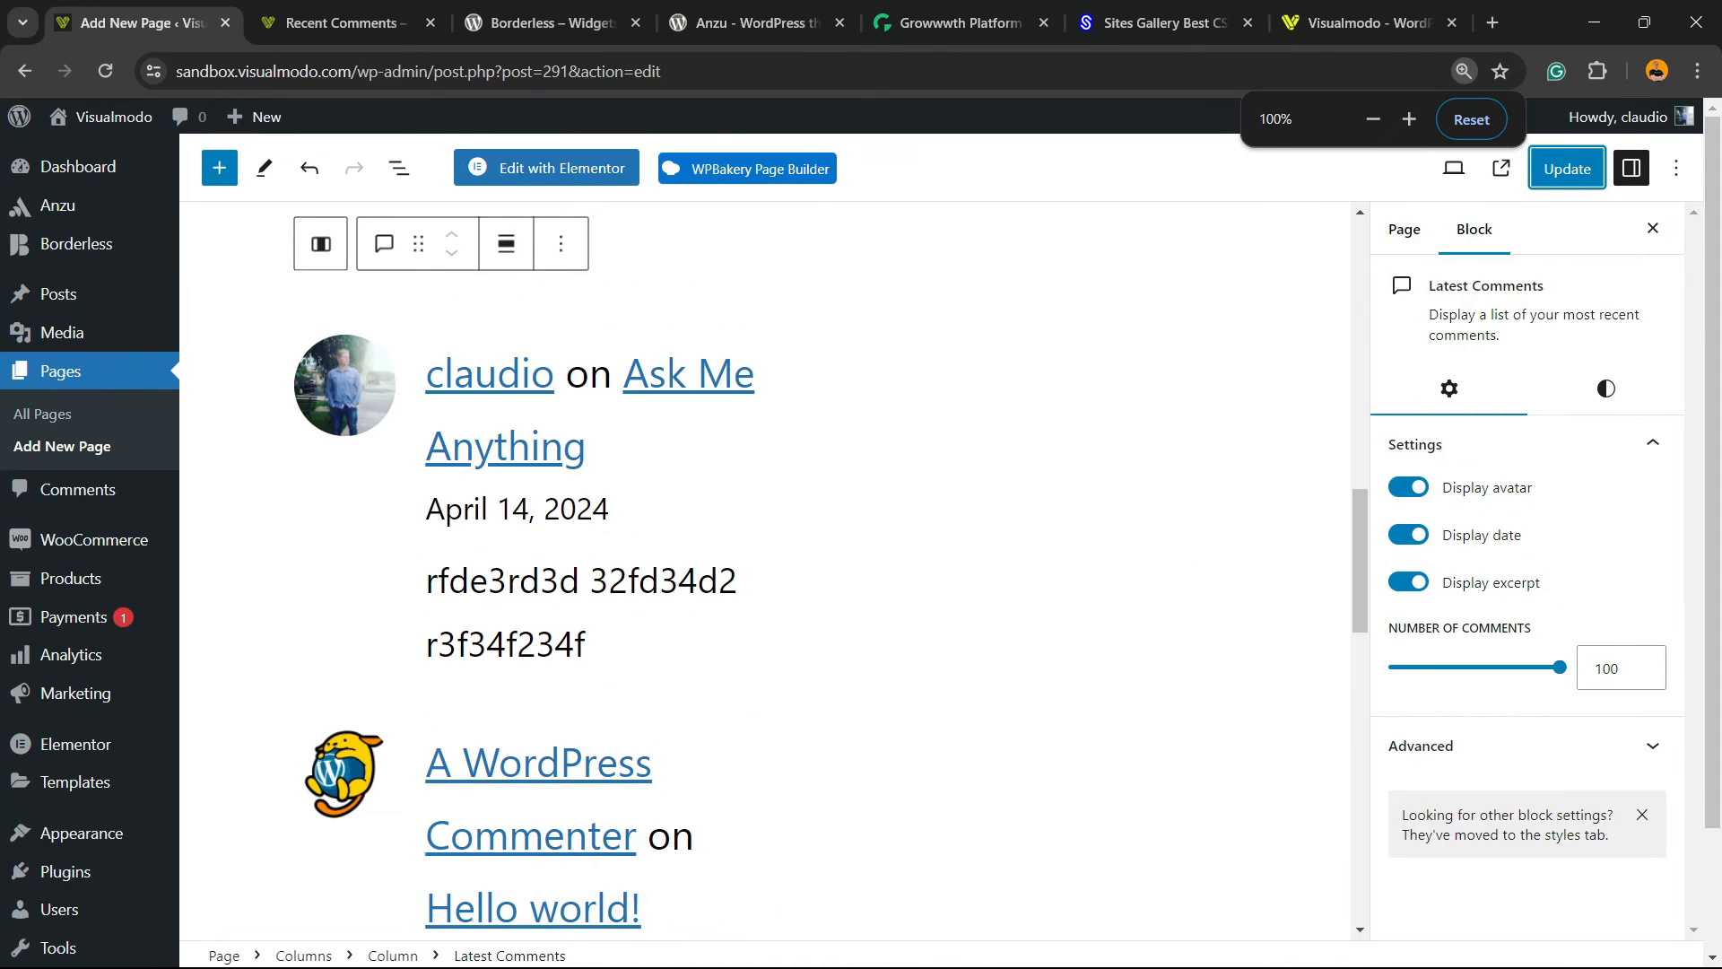
scroll(789, 574, down, 15)
scroll(790, 574, up, 16)
scroll(789, 574, up, 10)
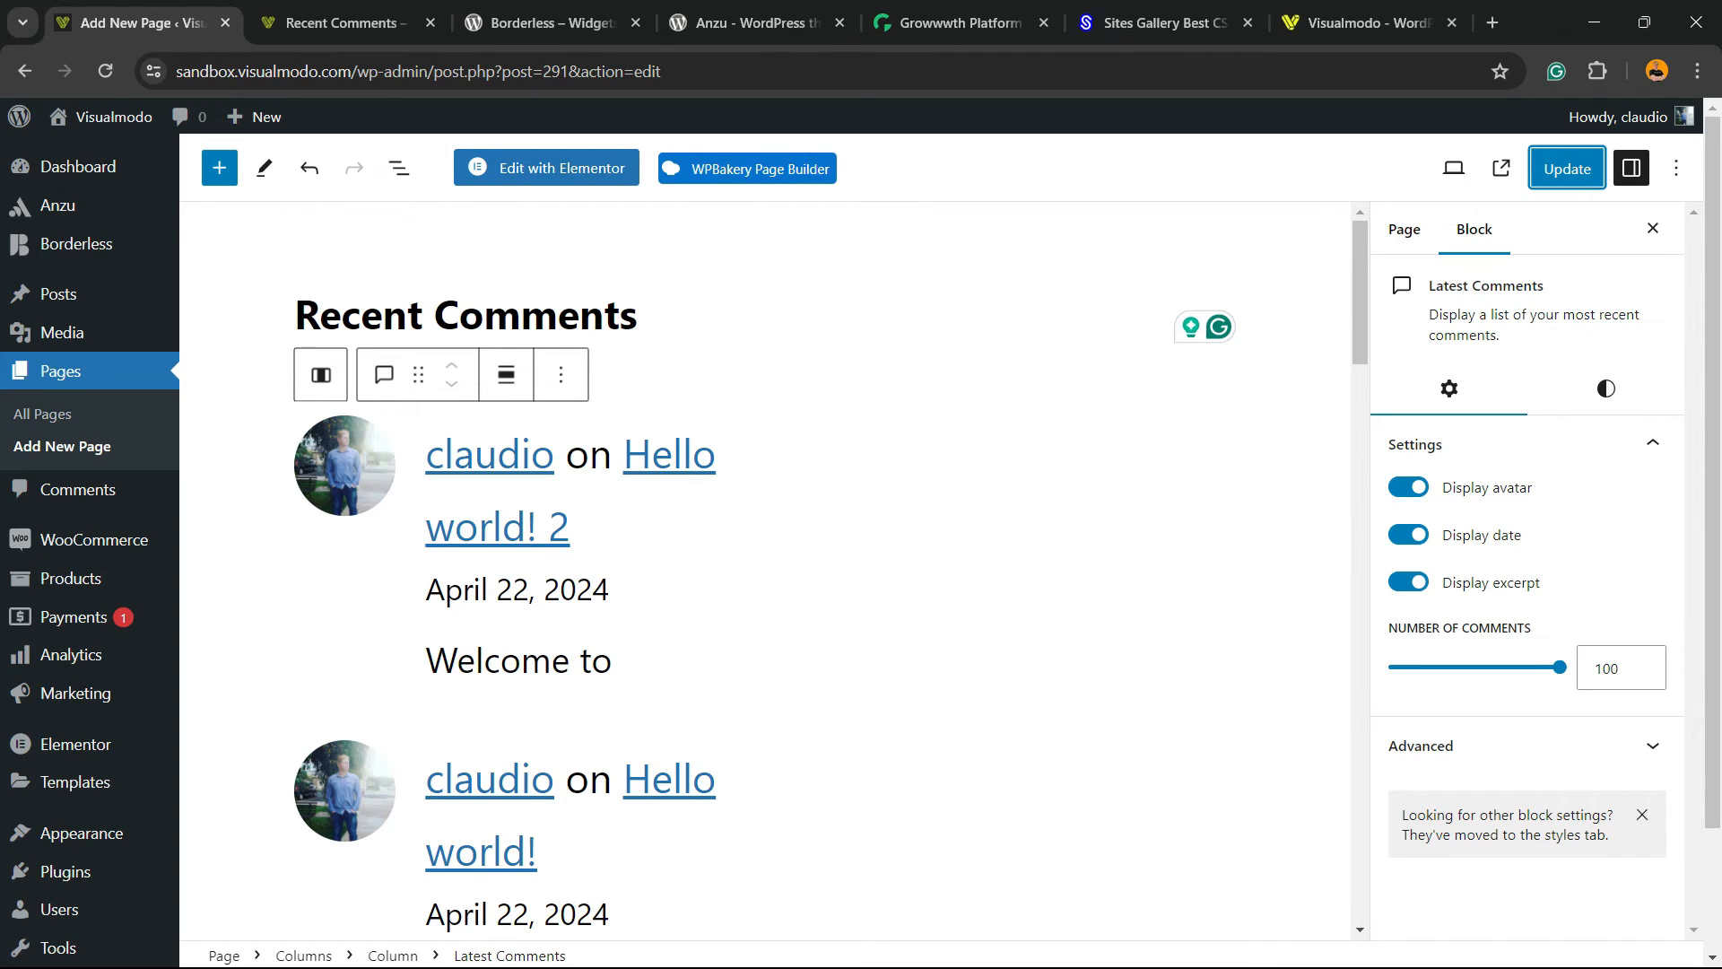
scroll(90, 488, down, 2)
scroll(90, 489, up, 2)
scroll(762, 574, down, 20)
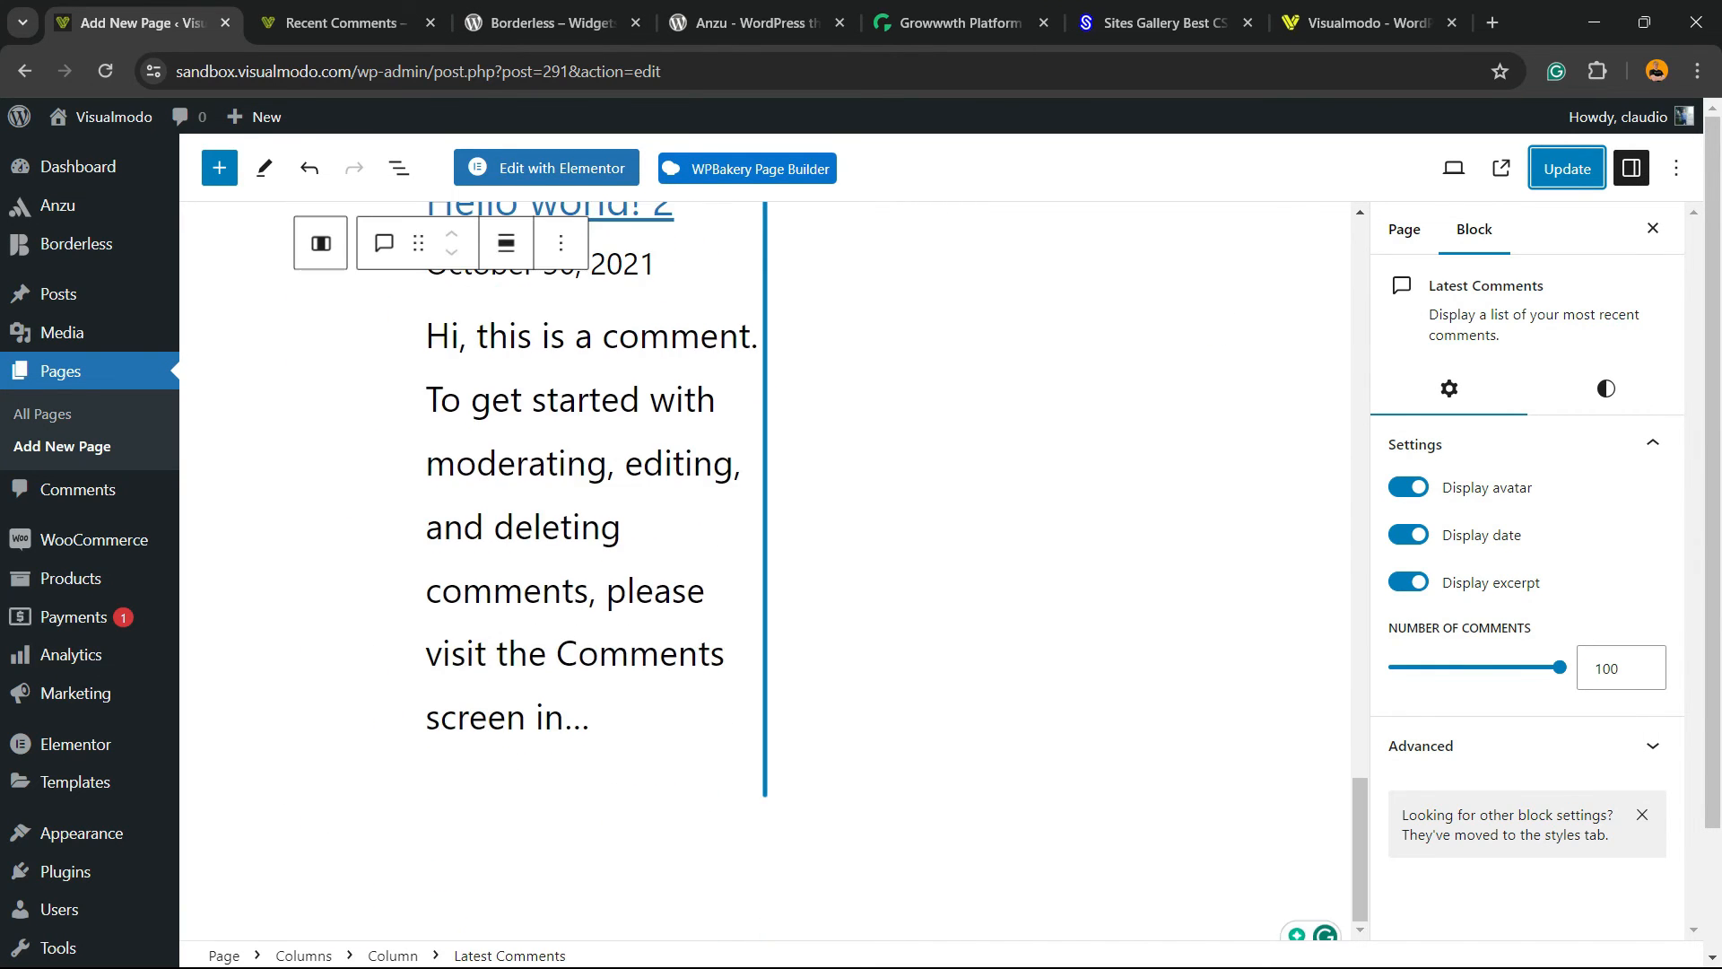
scroll(762, 574, up, 20)
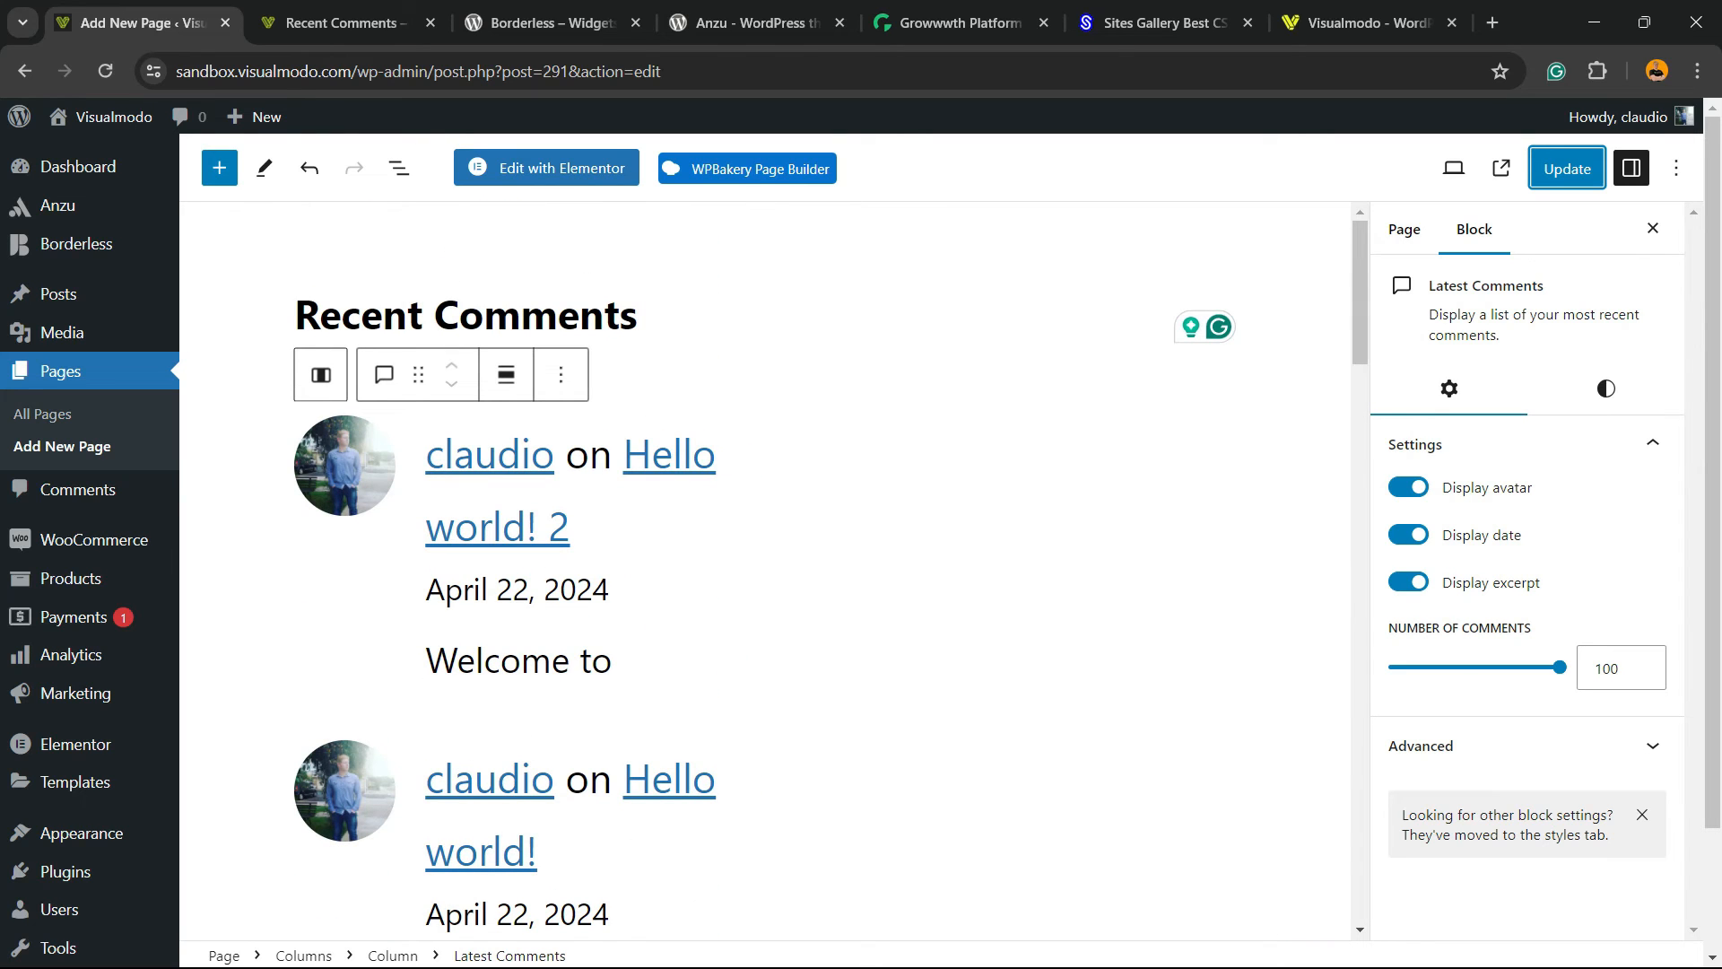
Switch to the Borderless plugin page on WordPress.org and highlight the plugin's full title
click(551, 24)
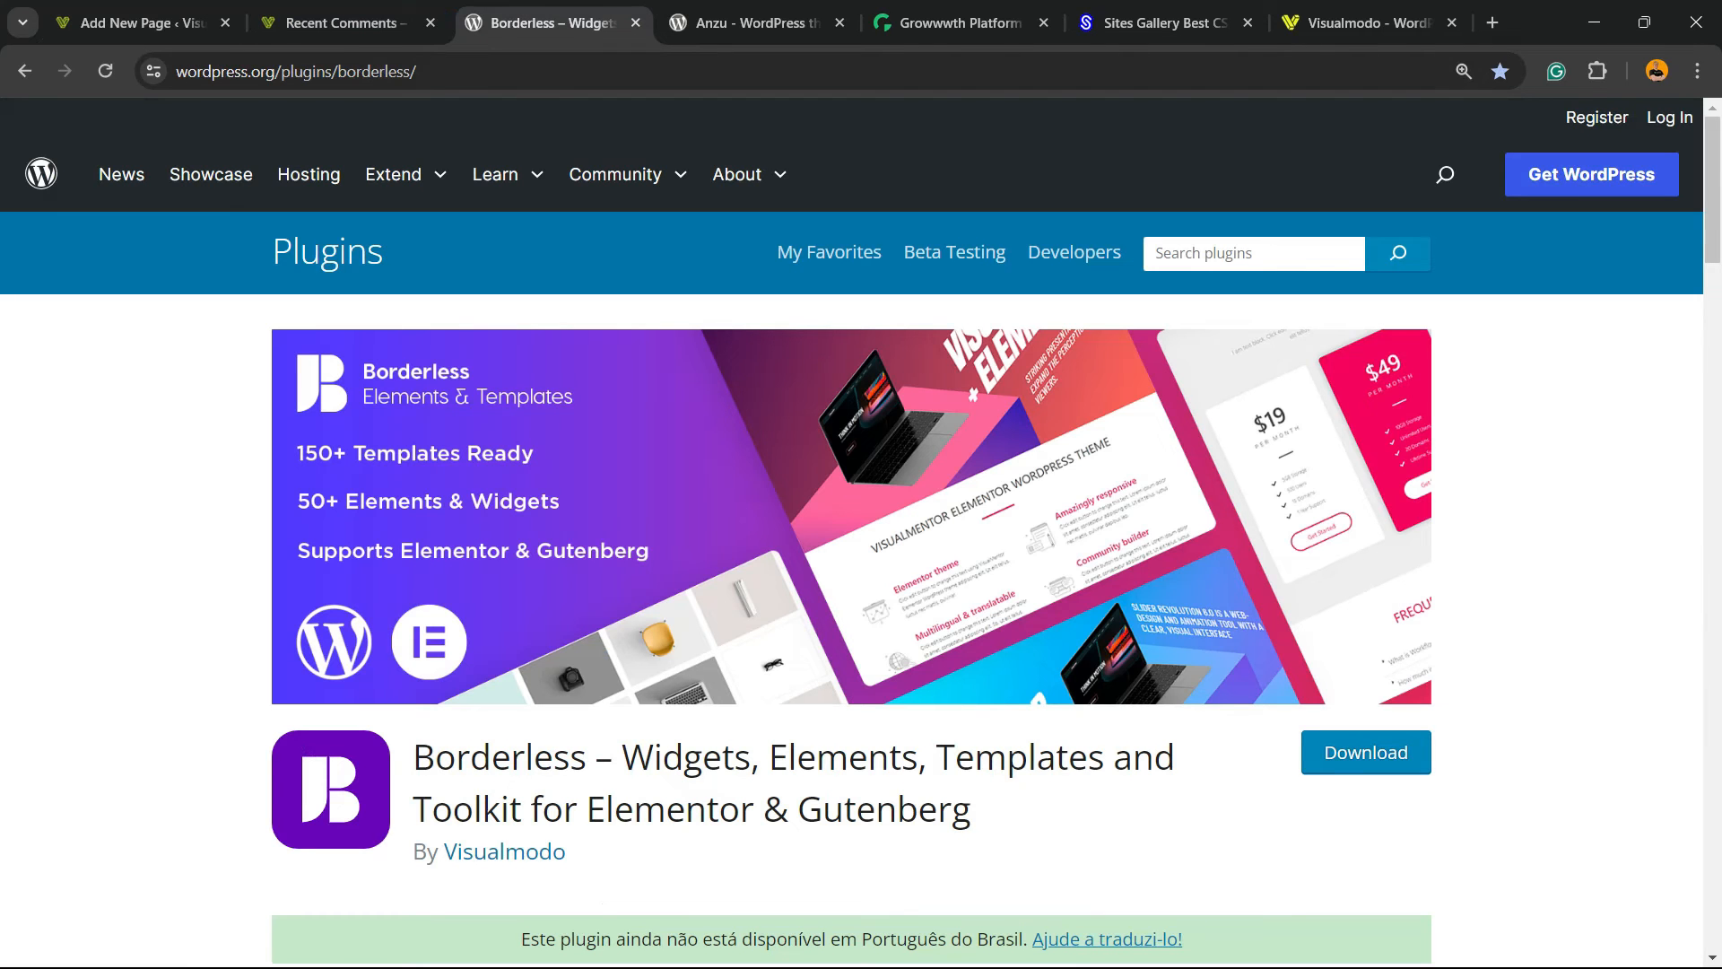
triple_click(502, 758)
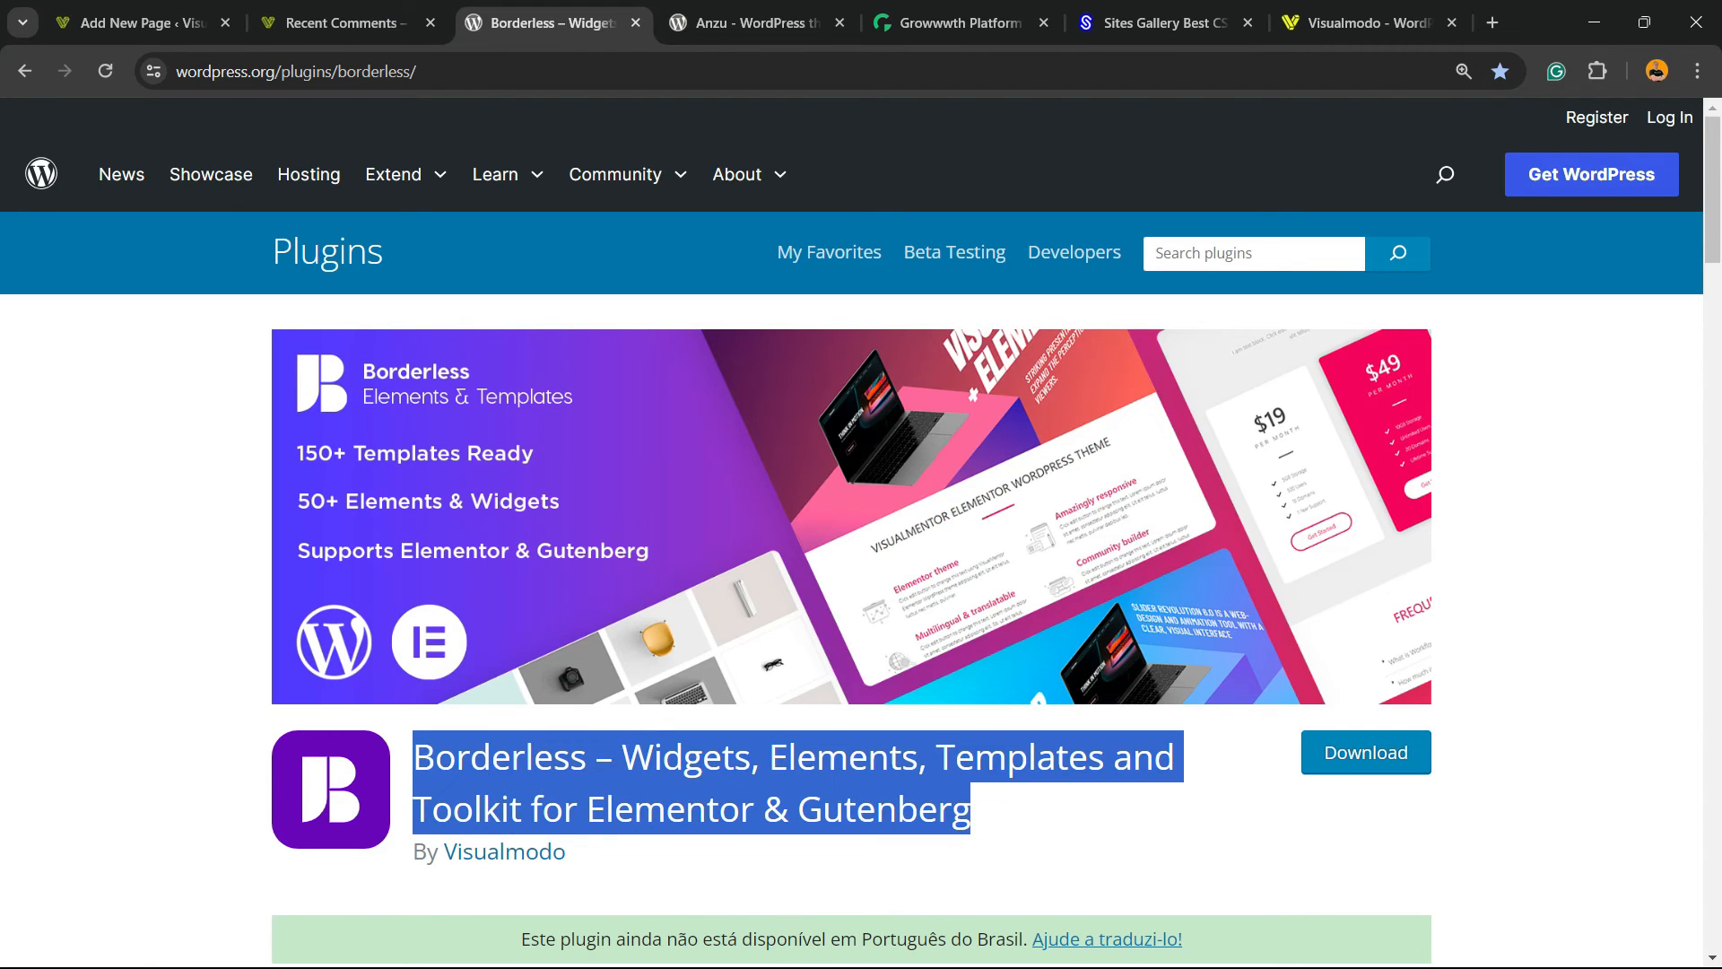
Switch to the Anzu theme page on WordPress.org and briefly highlight the theme's title
click(744, 23)
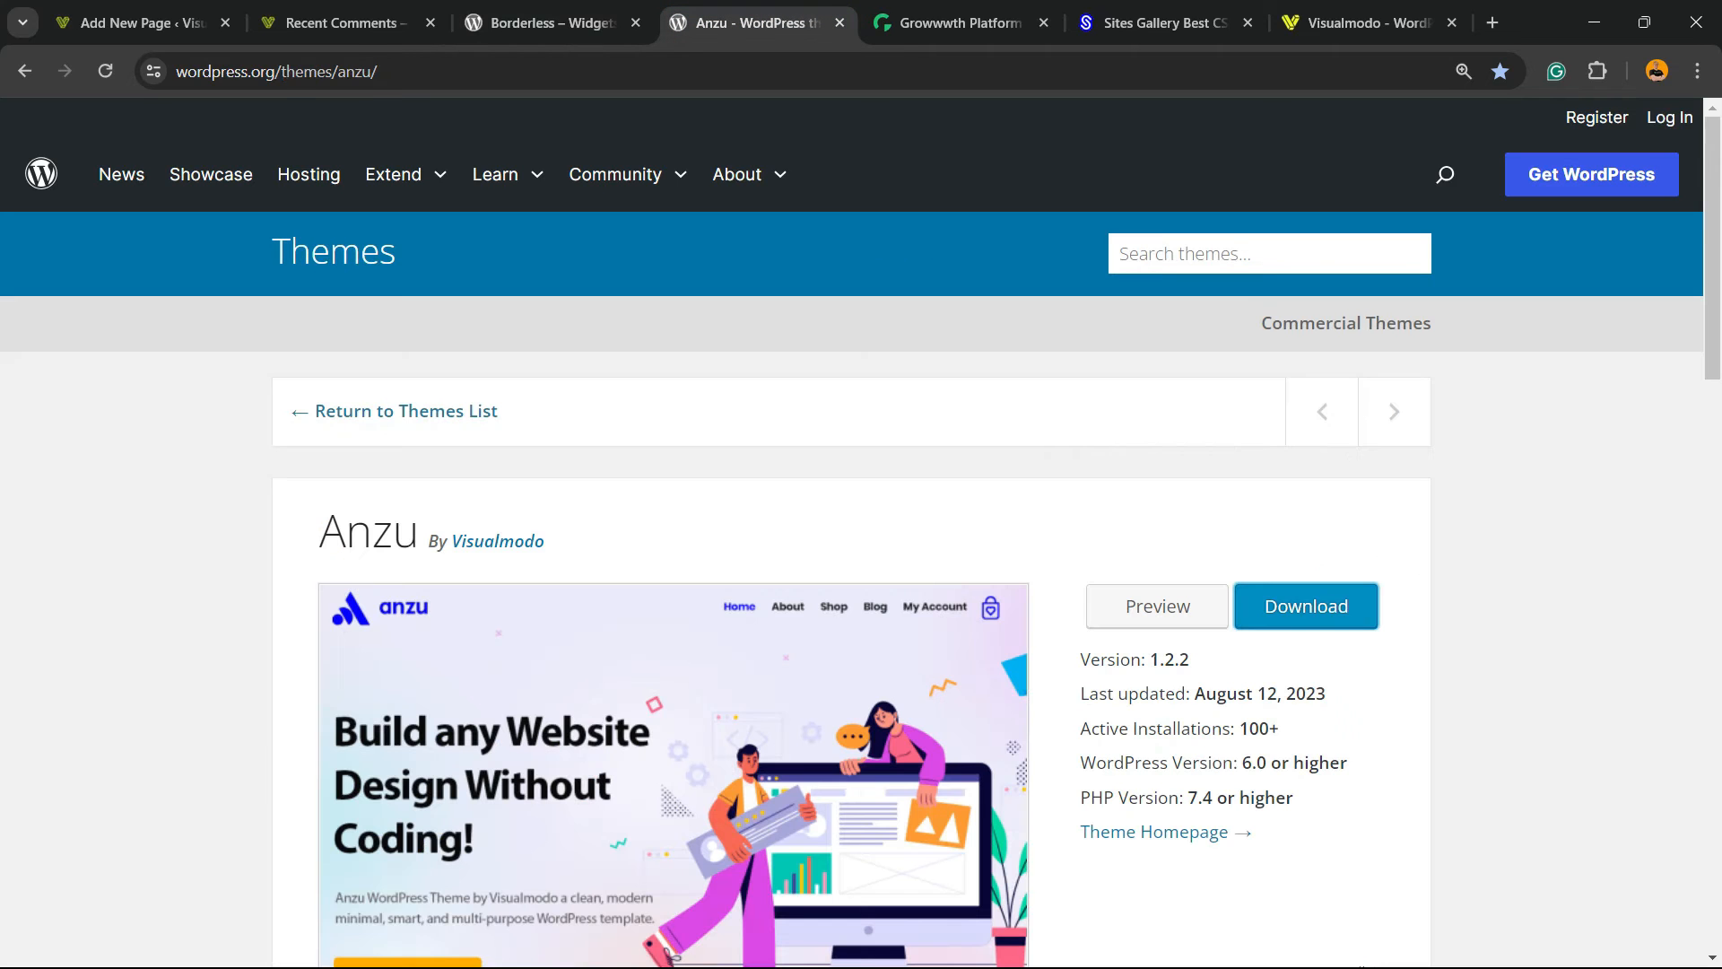
triple_click(369, 533)
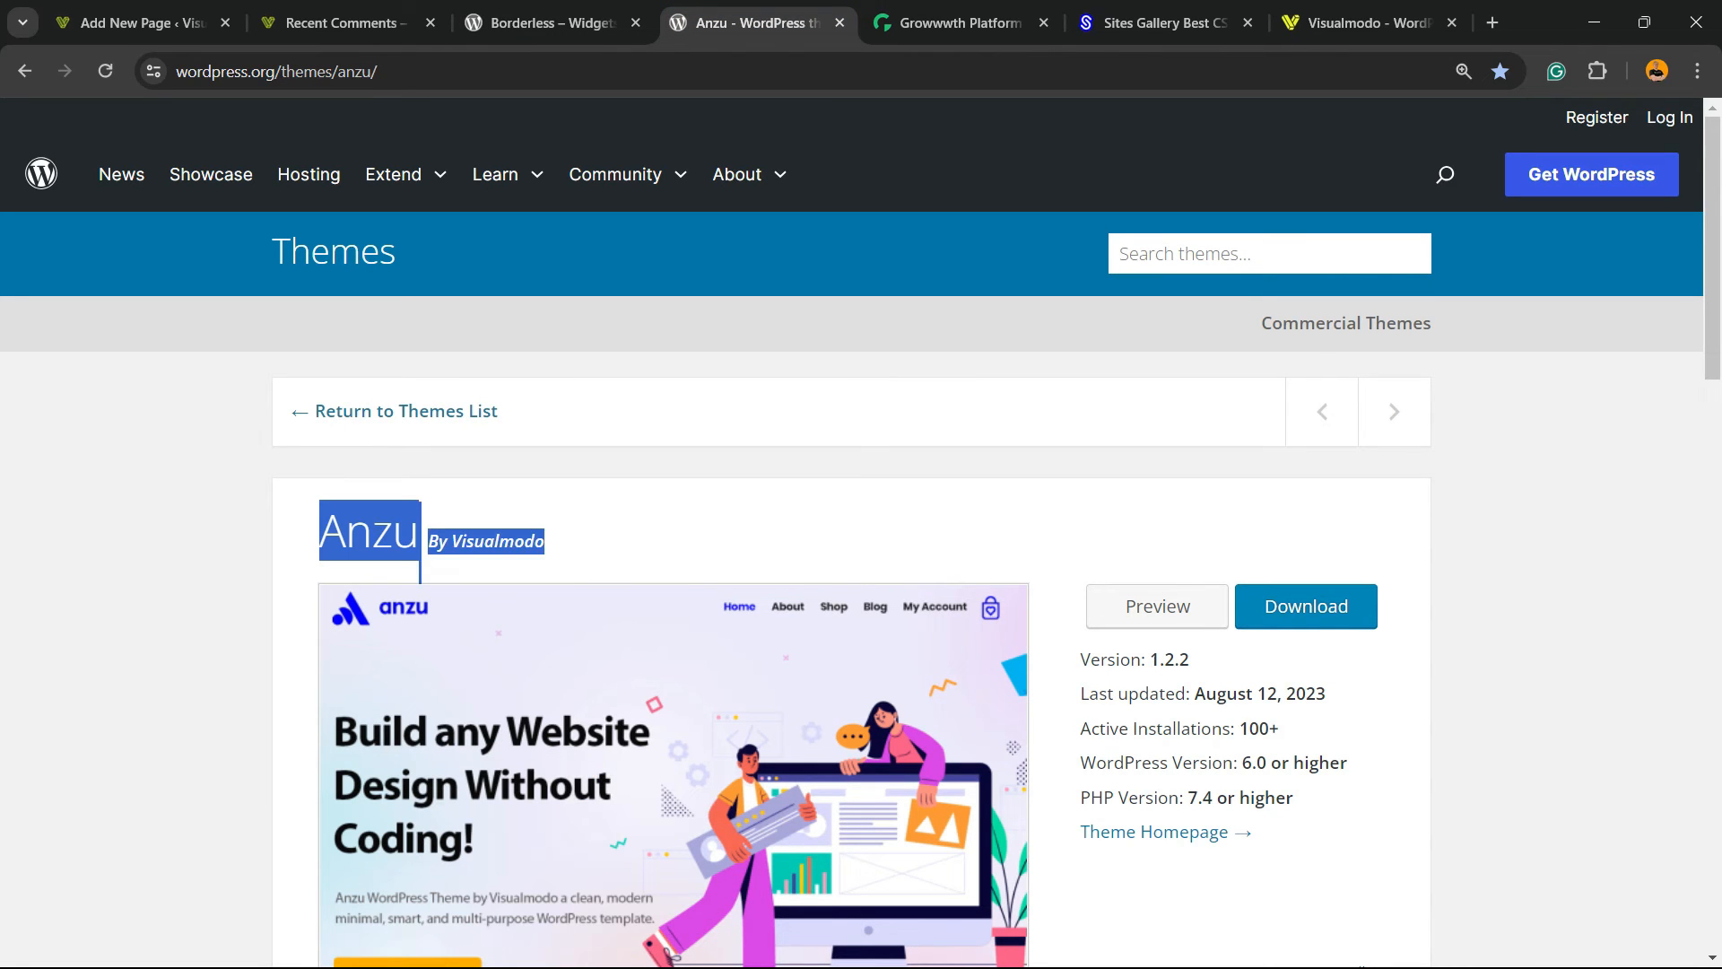
click(369, 533)
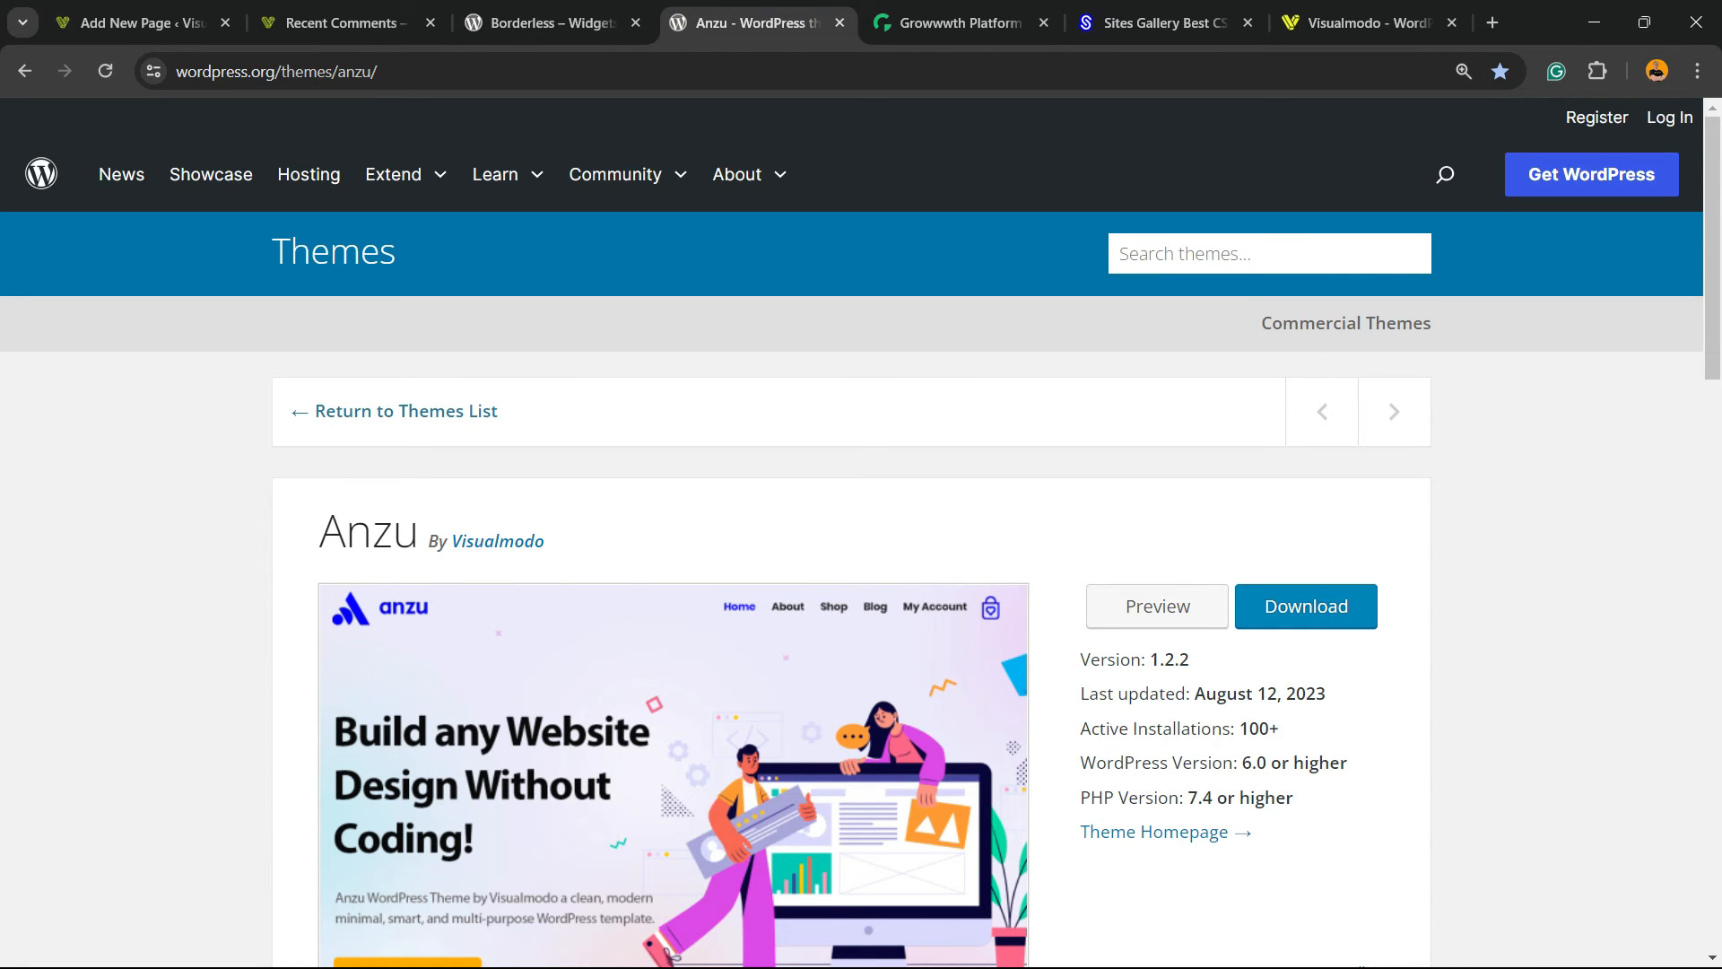
Switch to the Growwwth site, briefly highlight its main headline and browse the featured website listings
click(951, 22)
triple_click(319, 439)
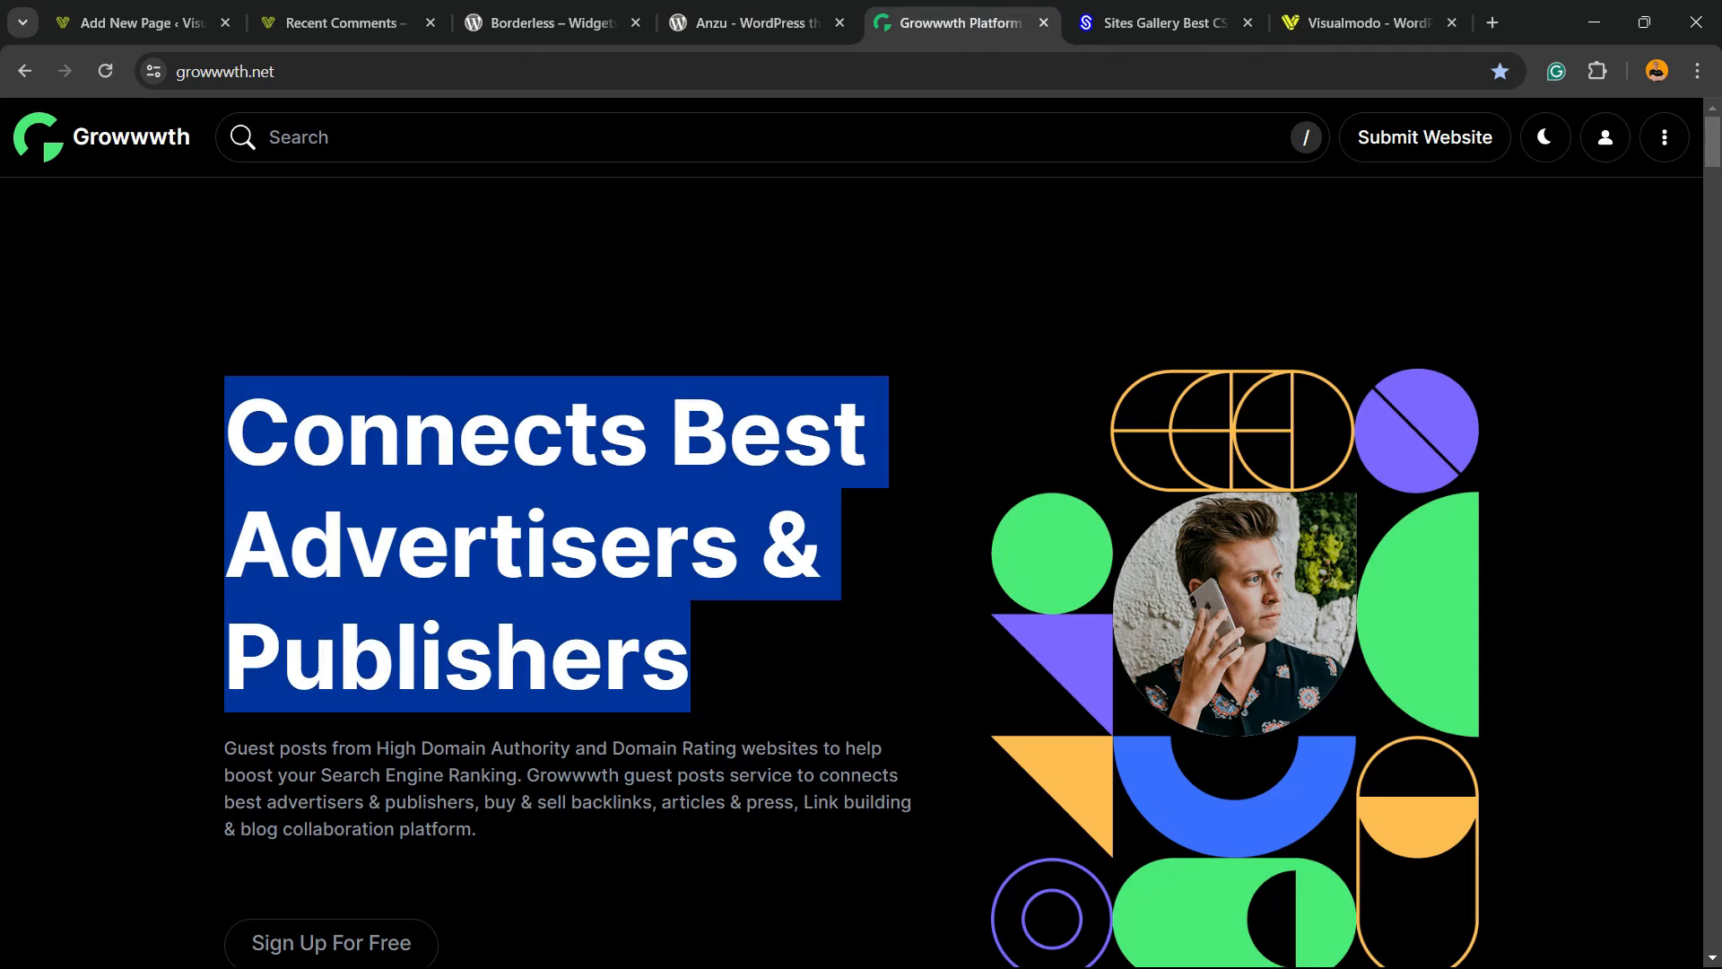
click(319, 440)
scroll(319, 440, down, 12)
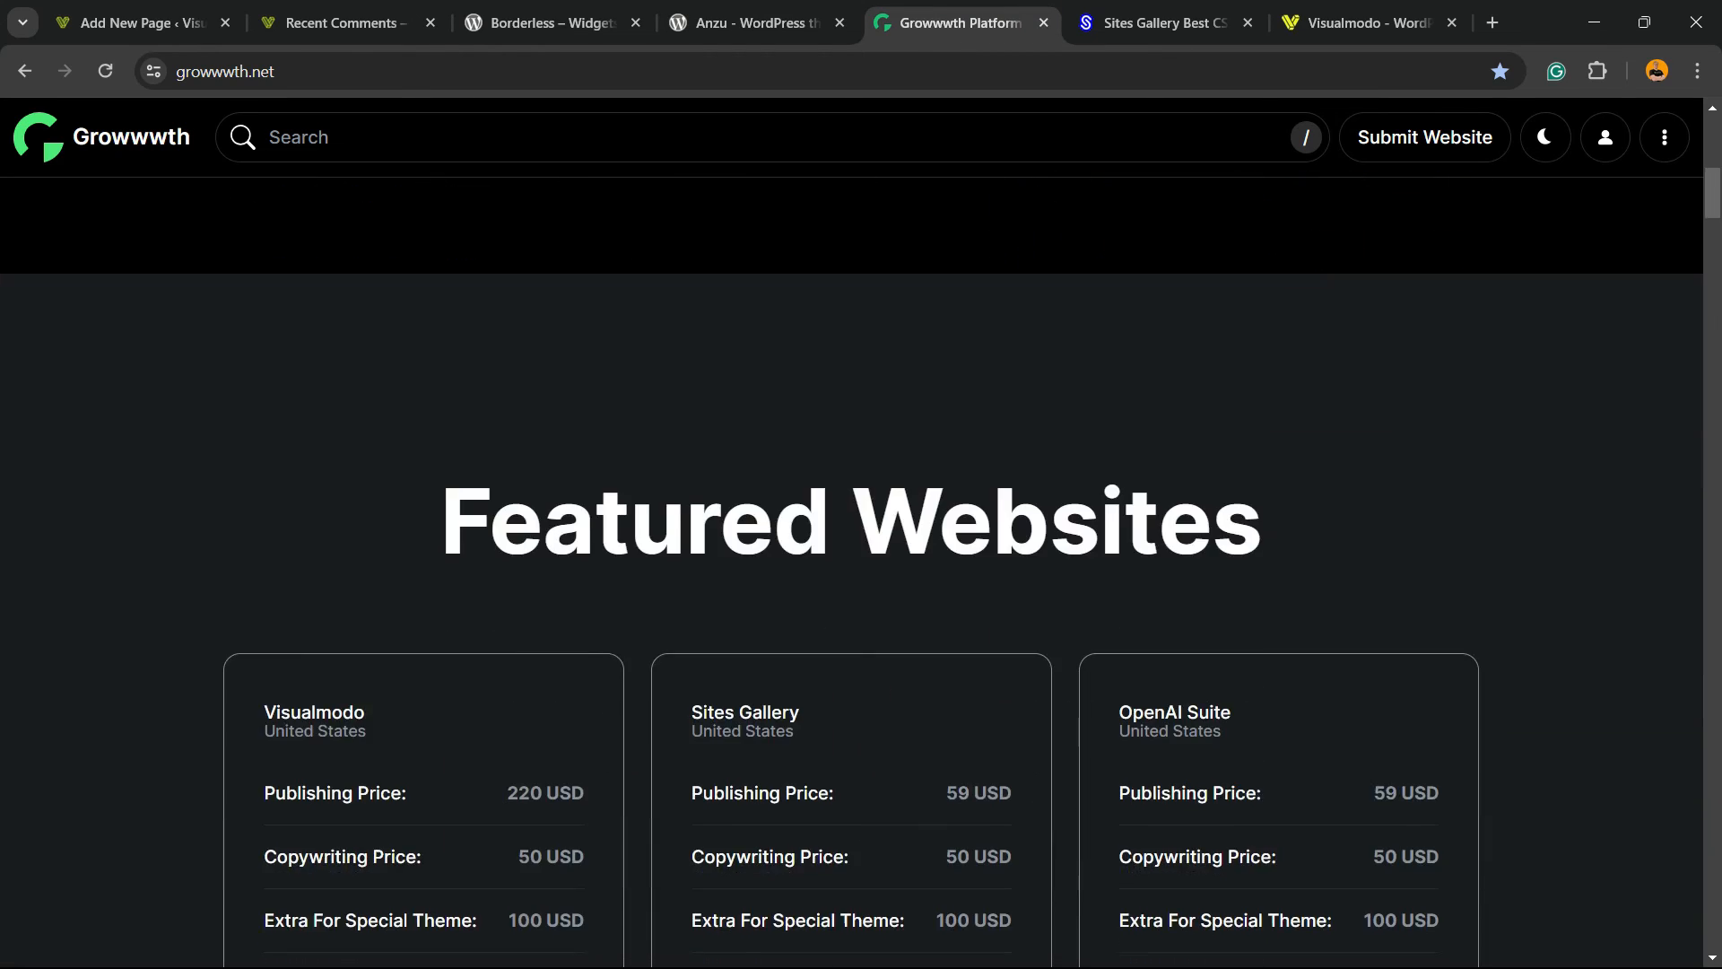
scroll(861, 574, down, 20)
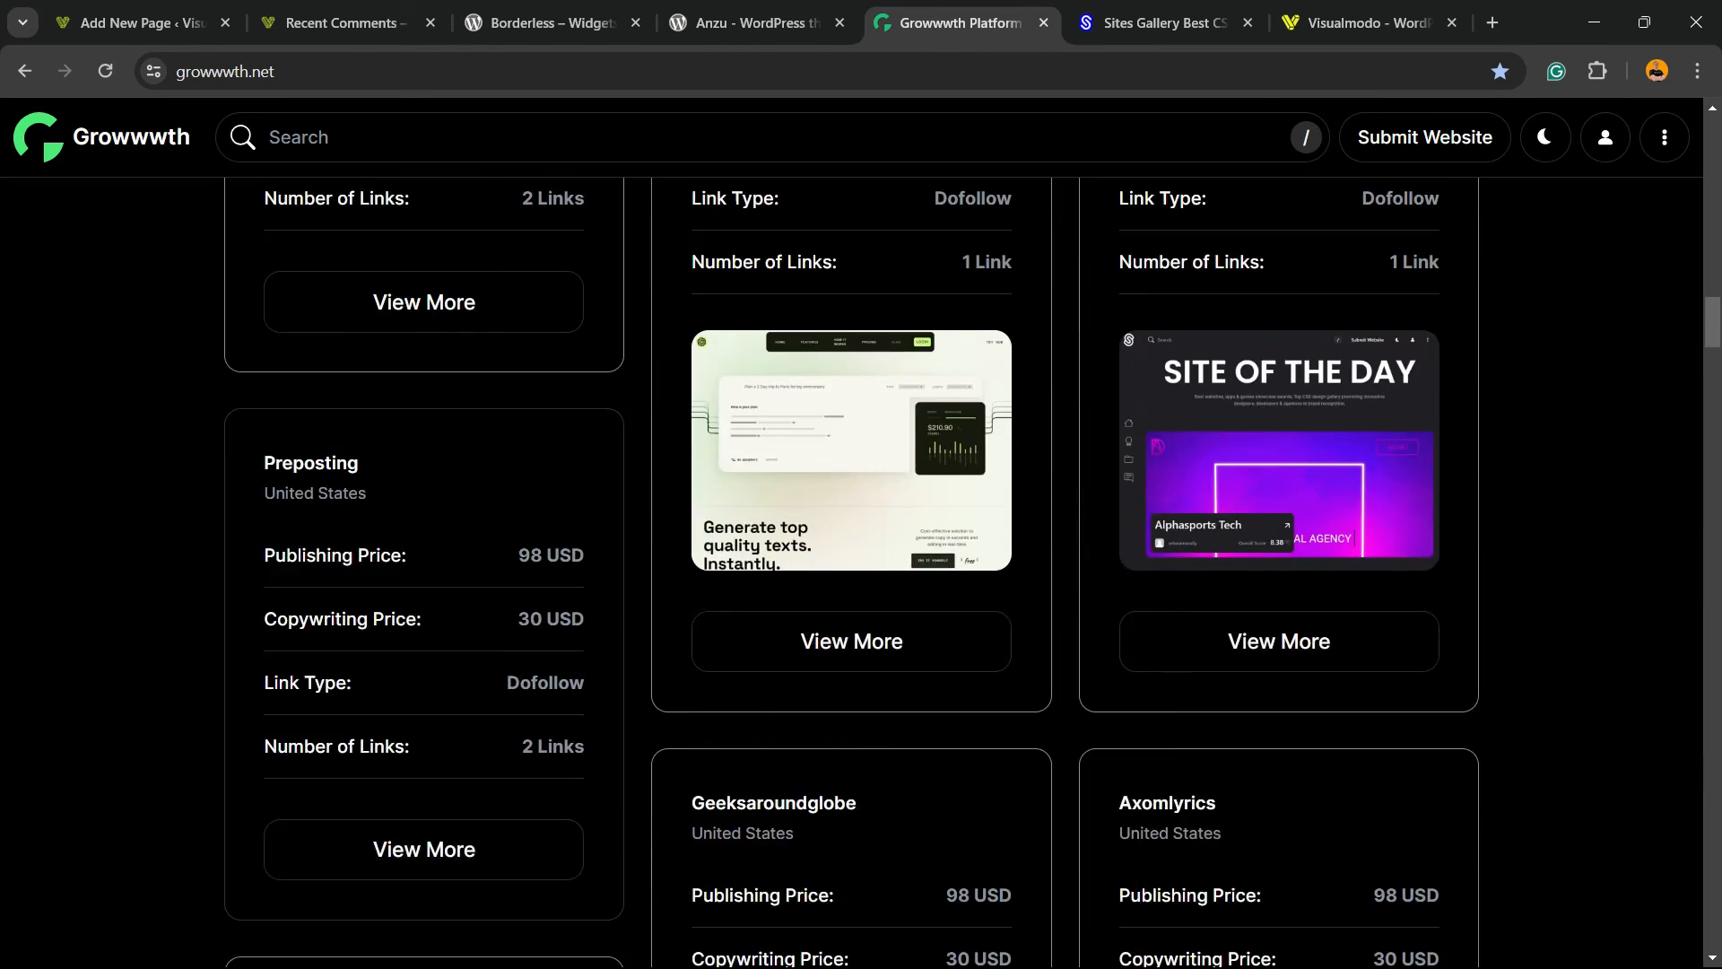
scroll(861, 574, down, 20)
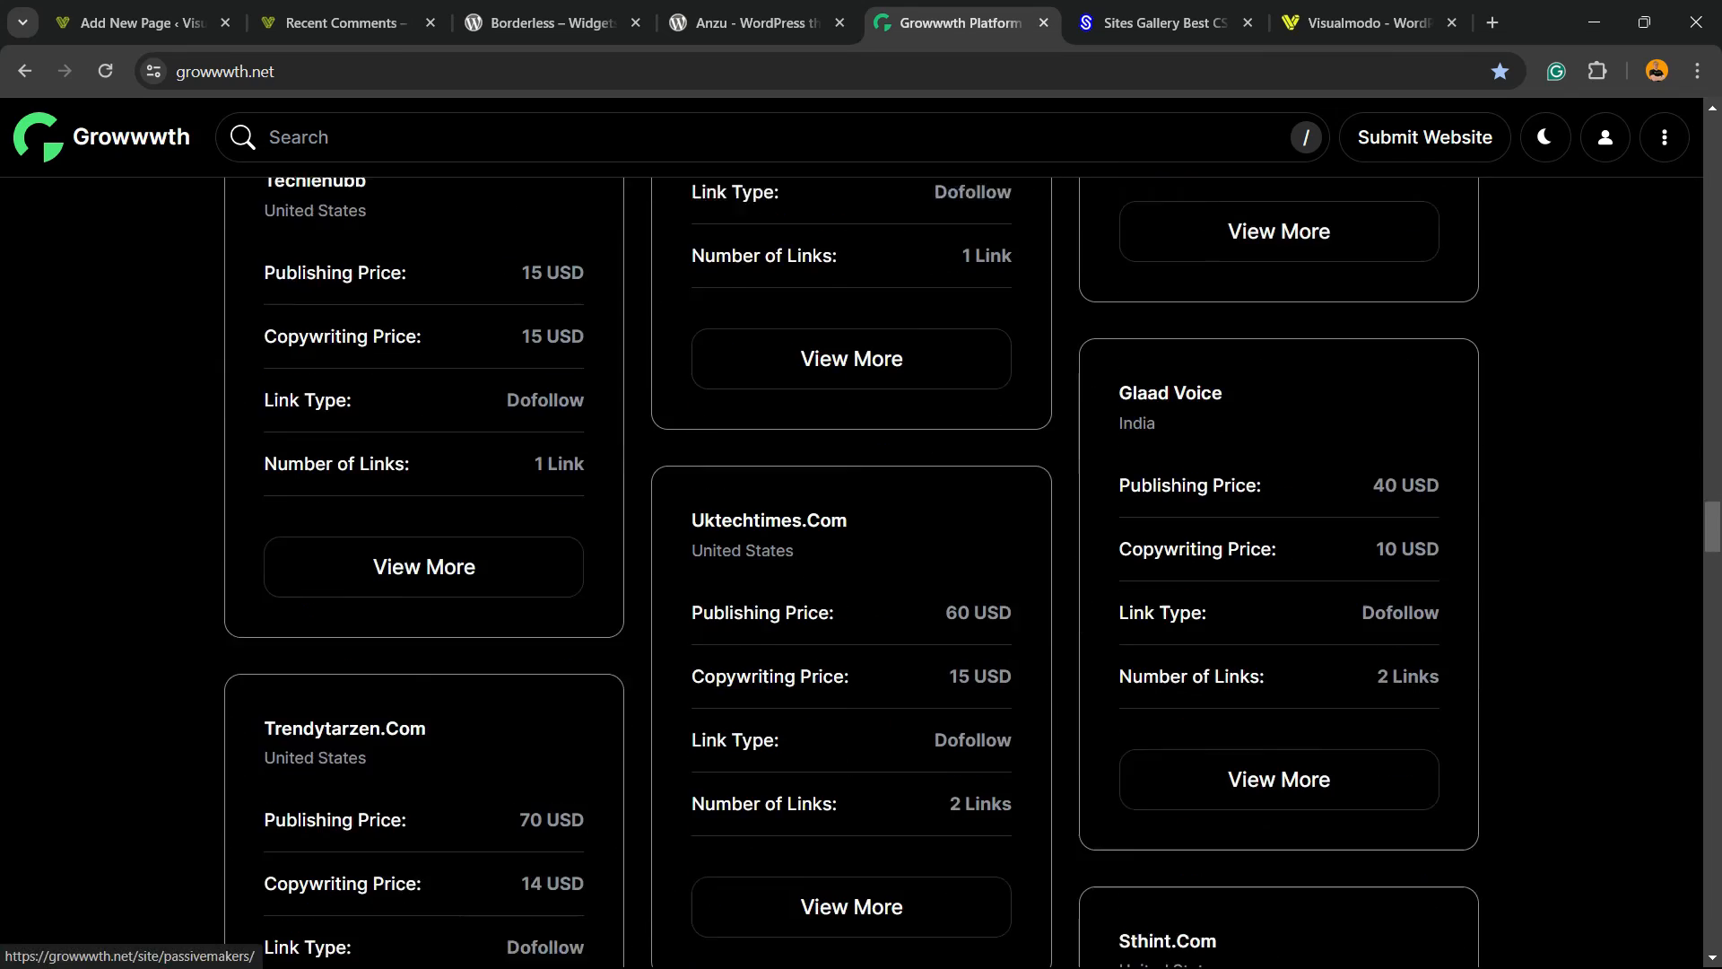
scroll(861, 574, down, 4)
Switch to the Sites Gallery site and browse the showcased website designs below the Site of the Day
key(ctrl+Tab)
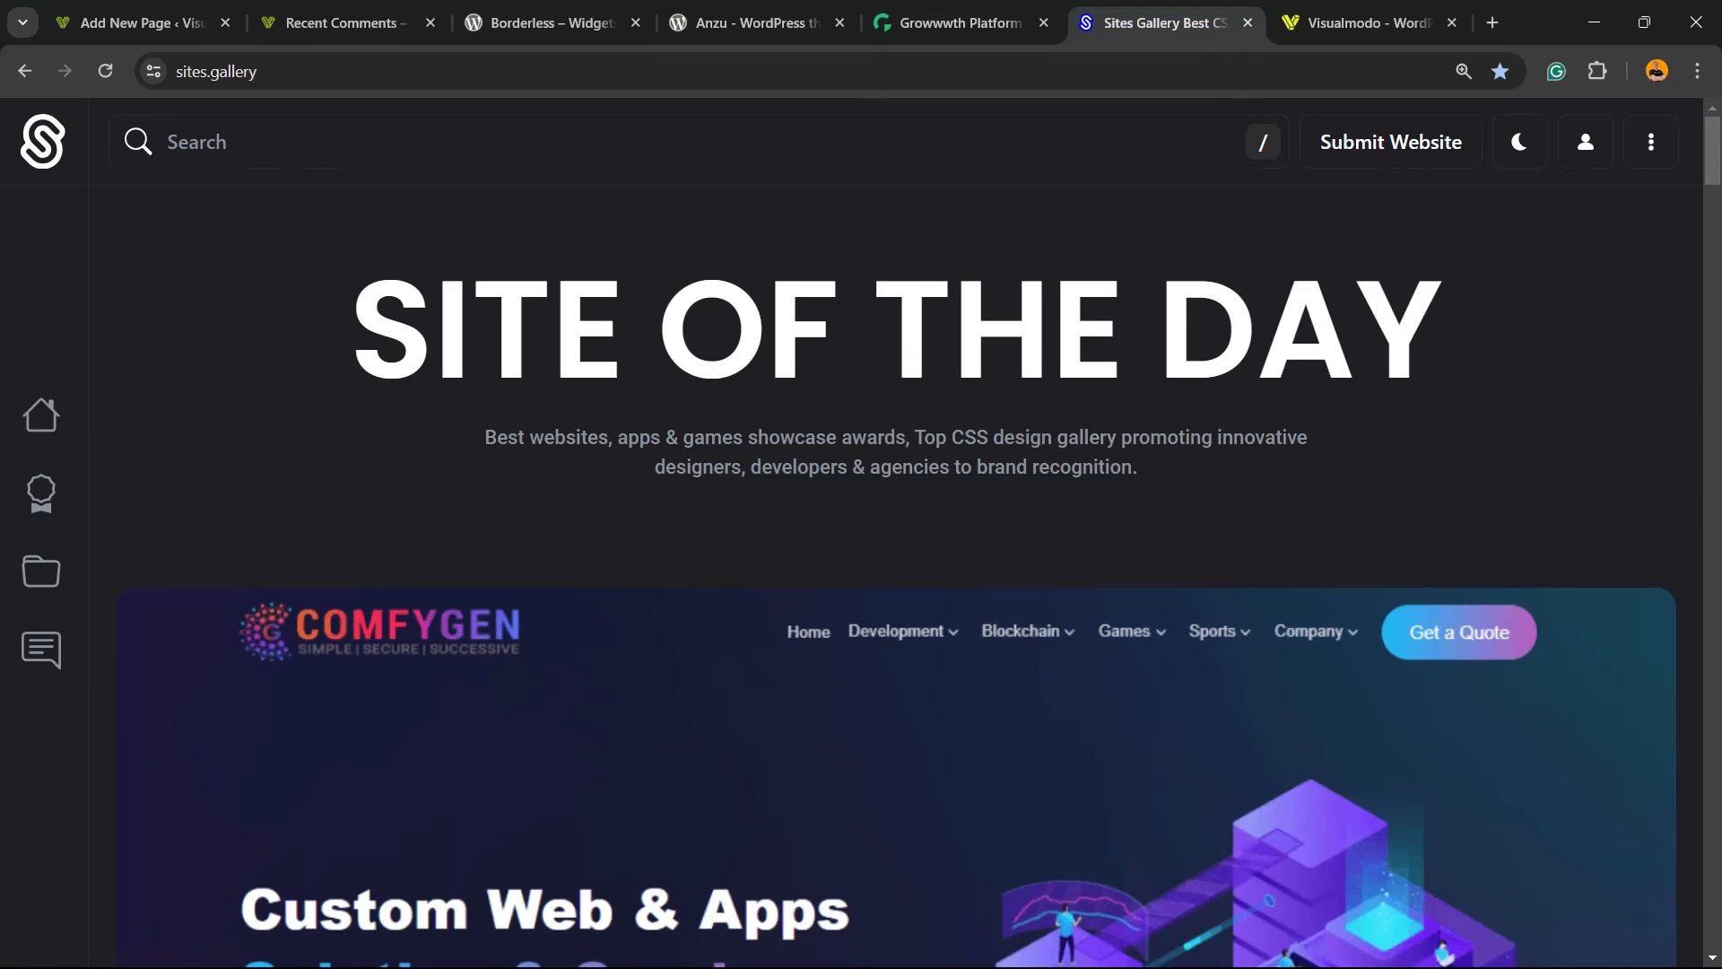
scroll(861, 574, down, 2)
scroll(861, 574, down, 10)
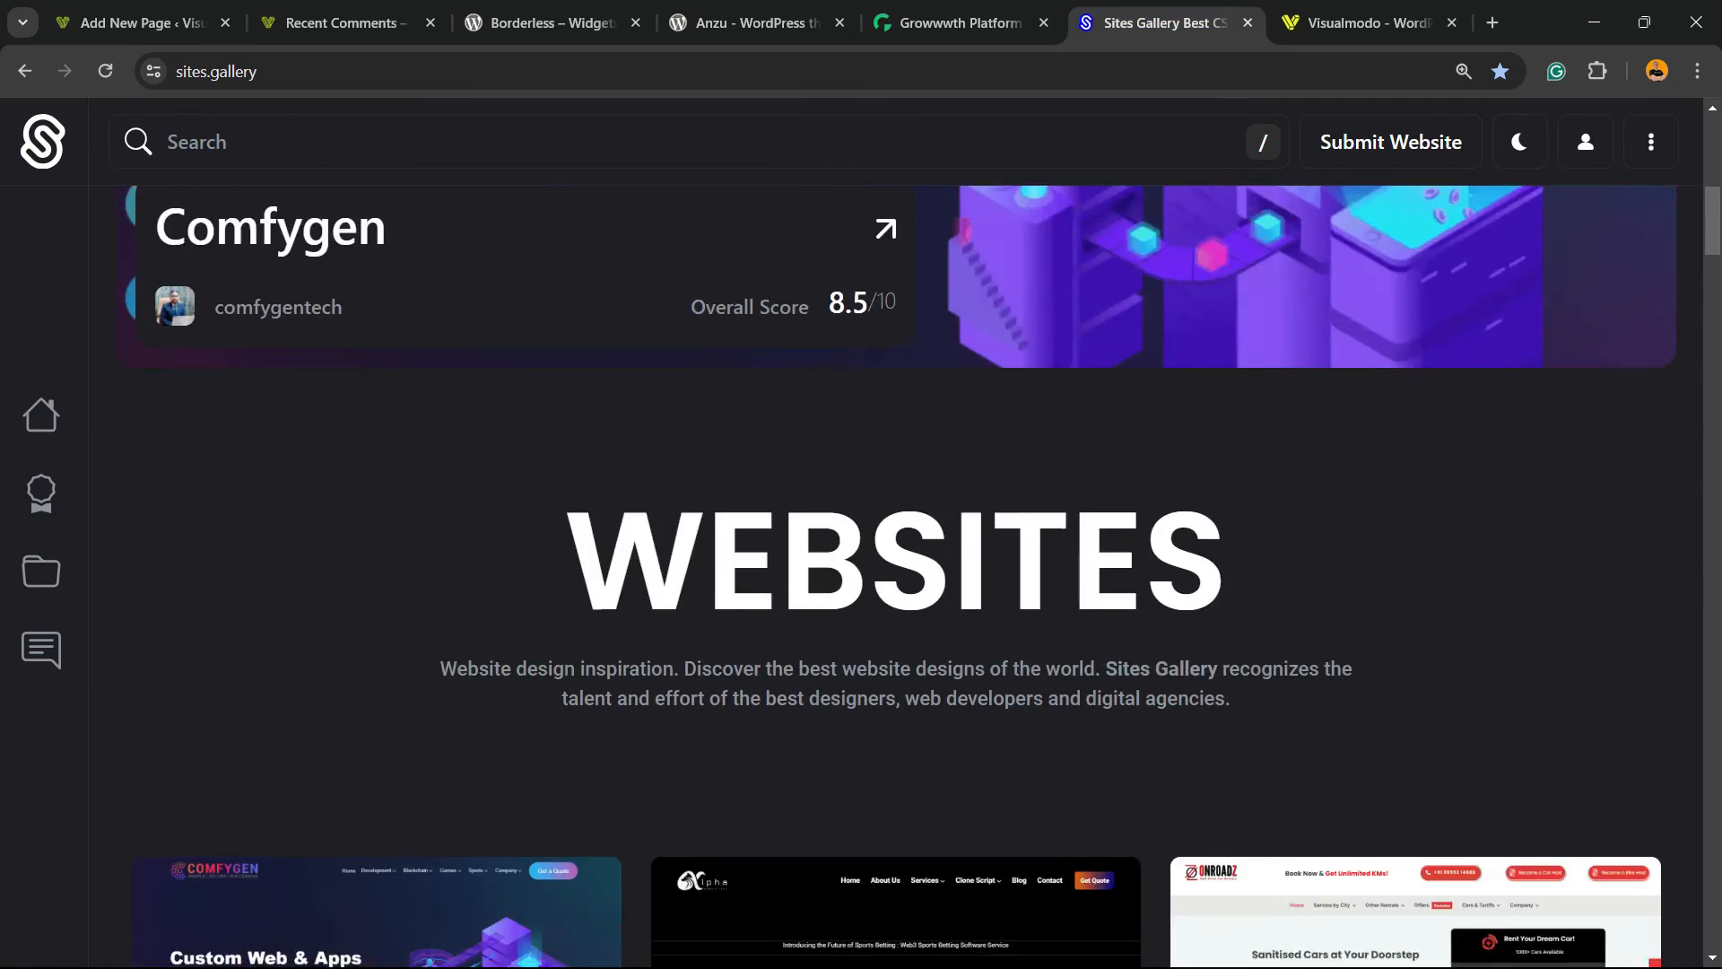
scroll(896, 574, down, 20)
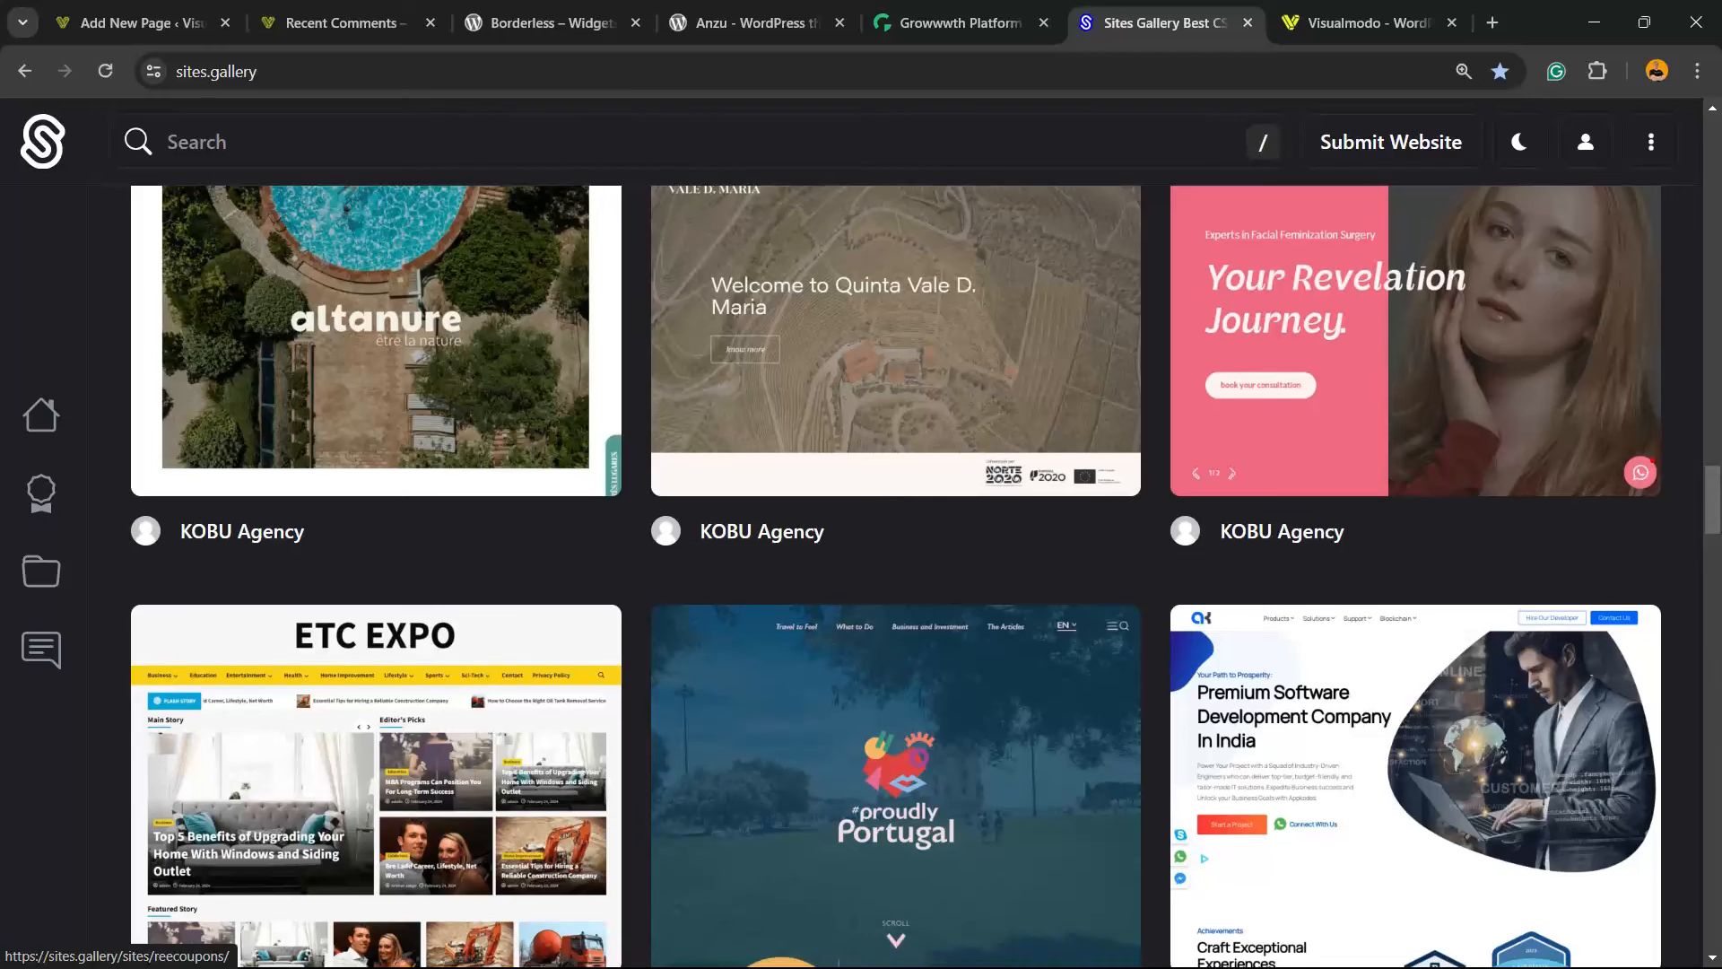
scroll(896, 574, down, 5)
Switch to the Visualmodo site, open its Templates Library and browse through the ready-made website templates
key(ctrl+Tab)
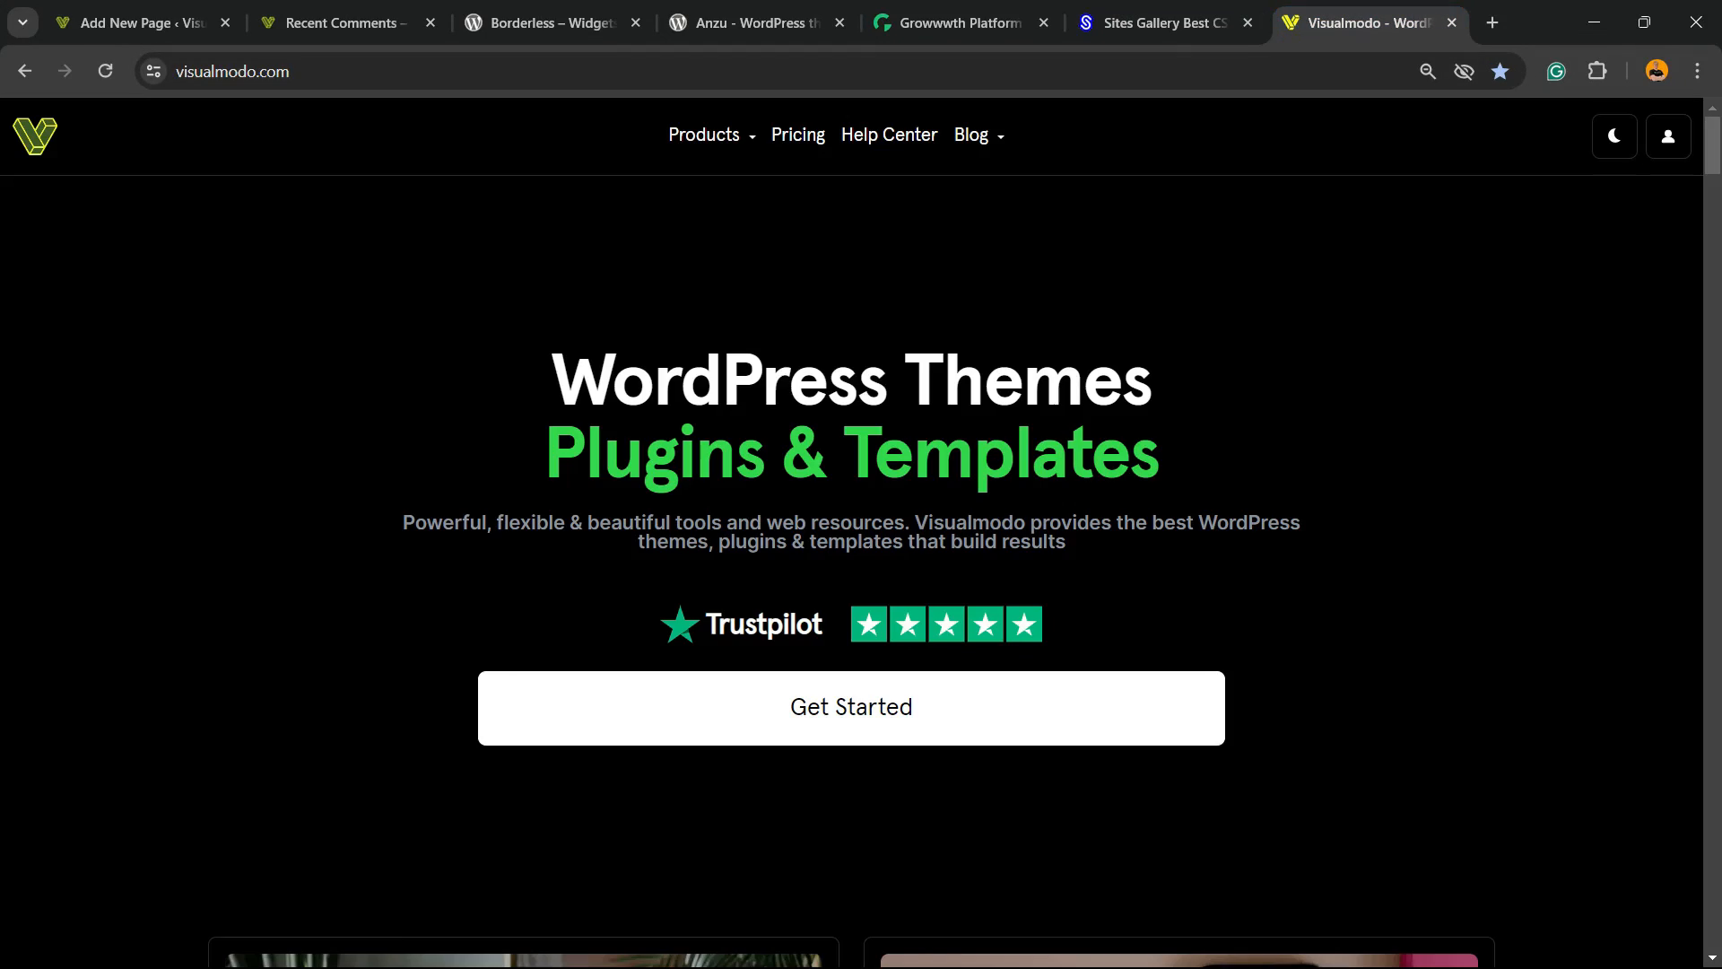
click(763, 273)
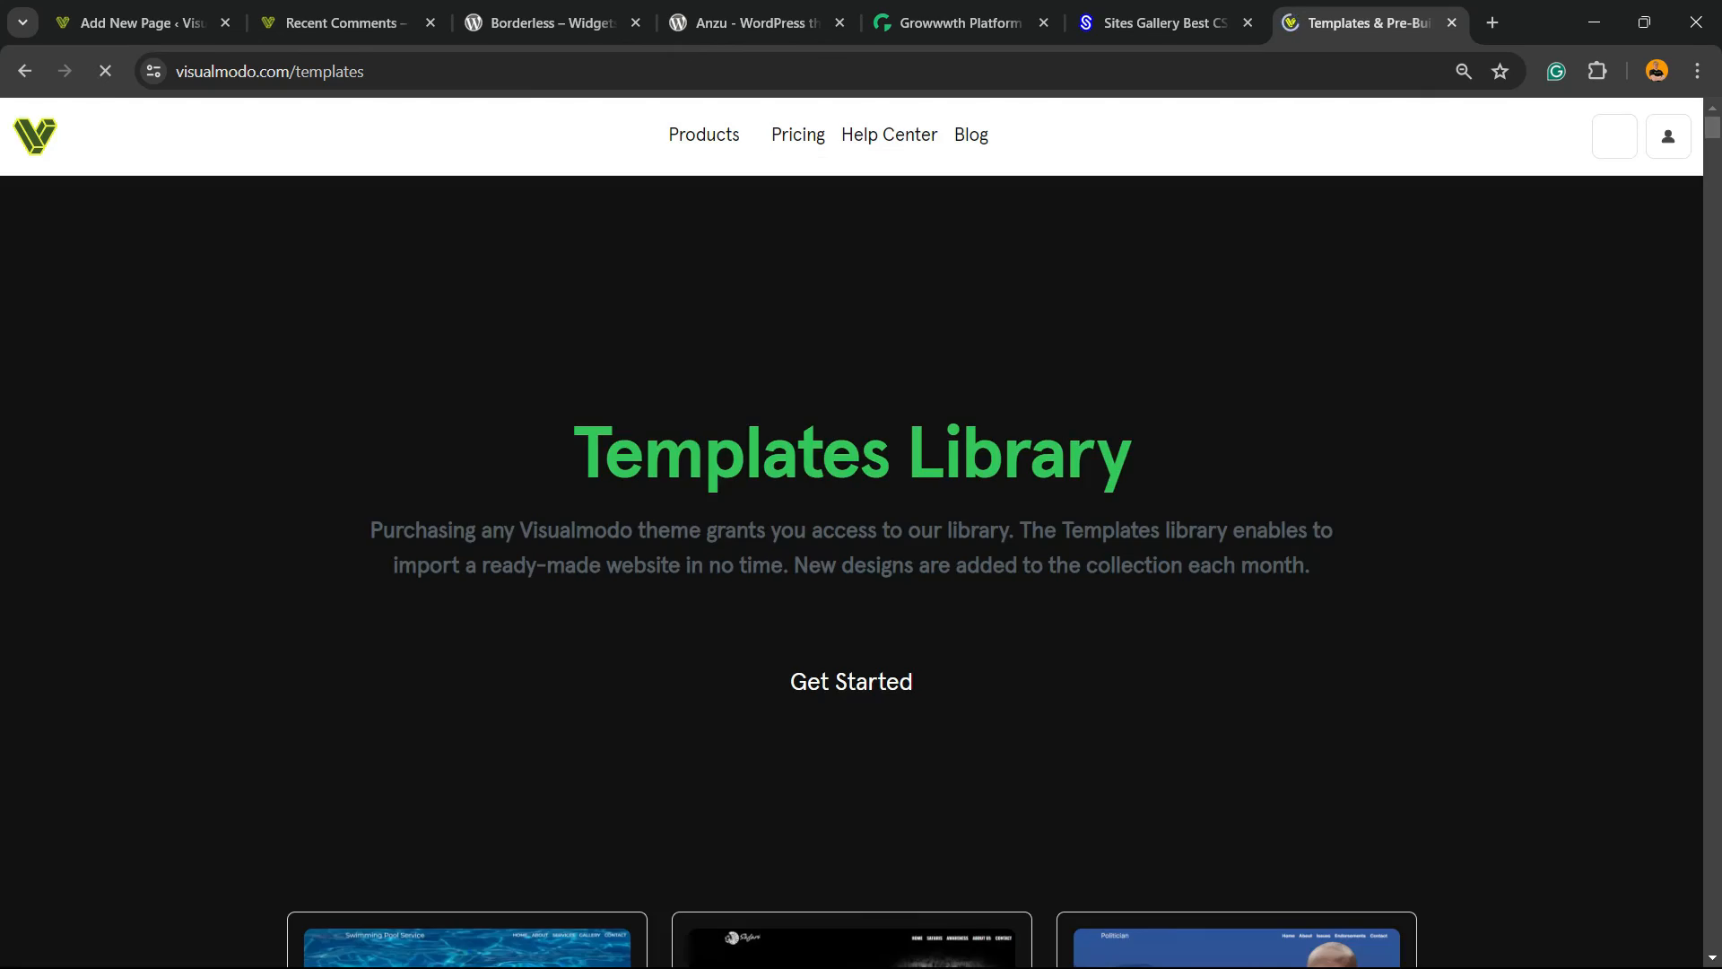
scroll(861, 538, down, 10)
scroll(861, 538, down, 10)
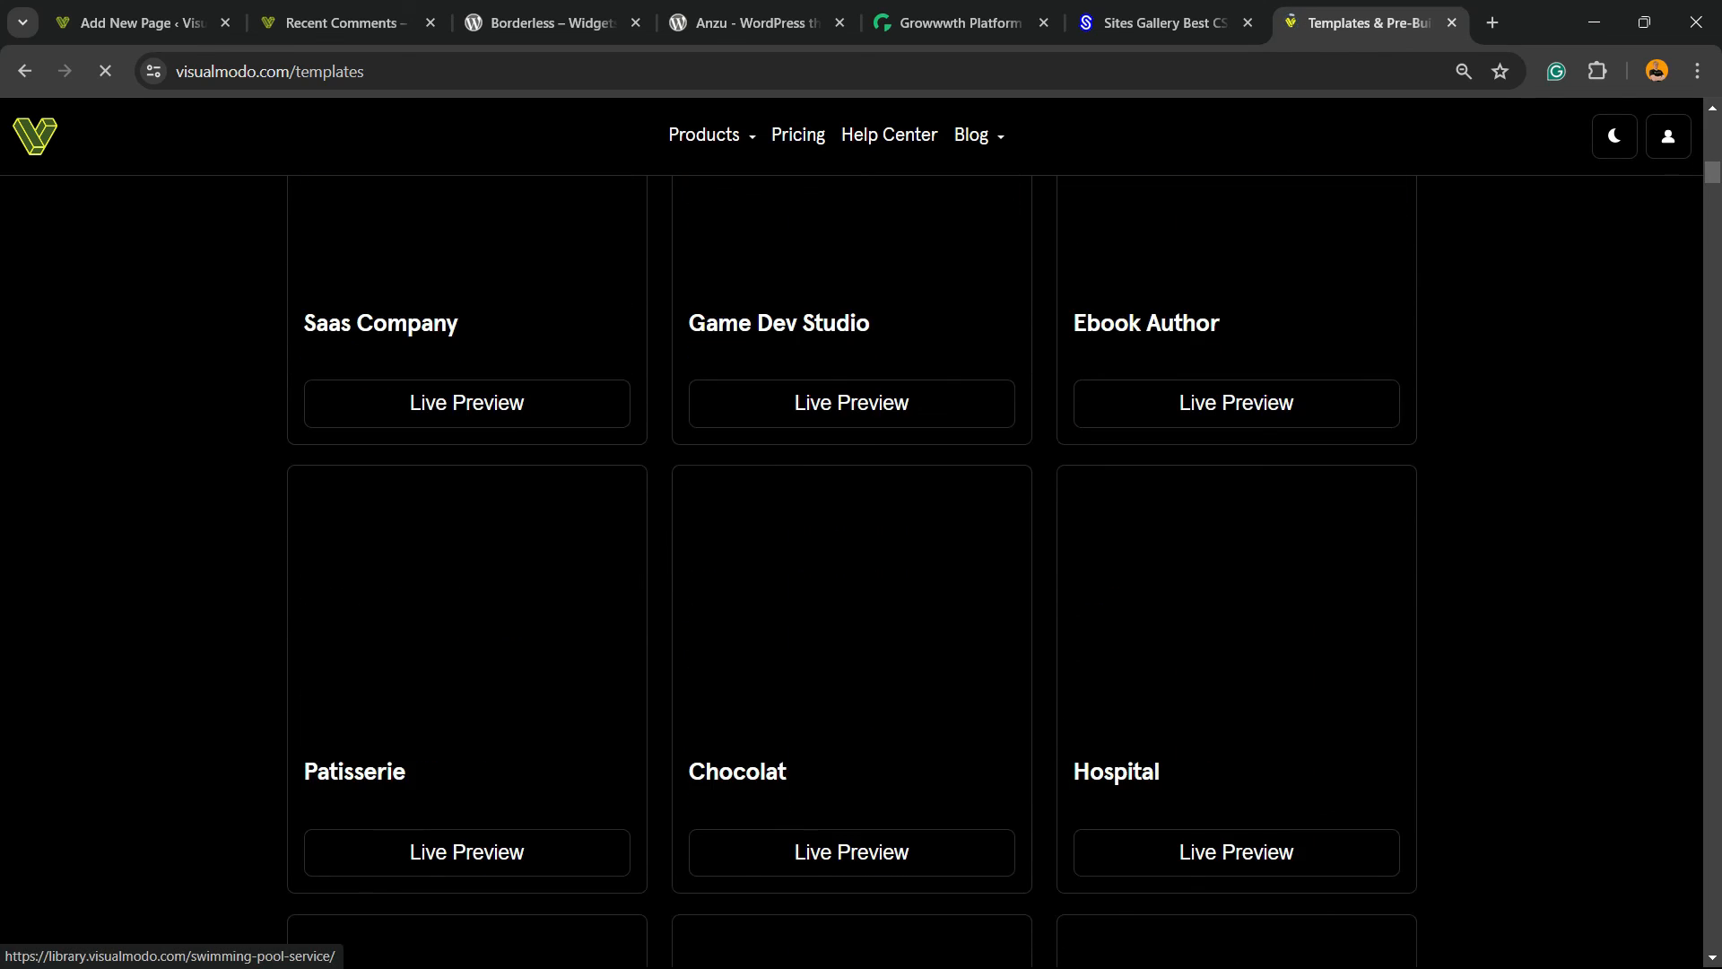
scroll(861, 538, down, 3)
scroll(861, 538, down, 20)
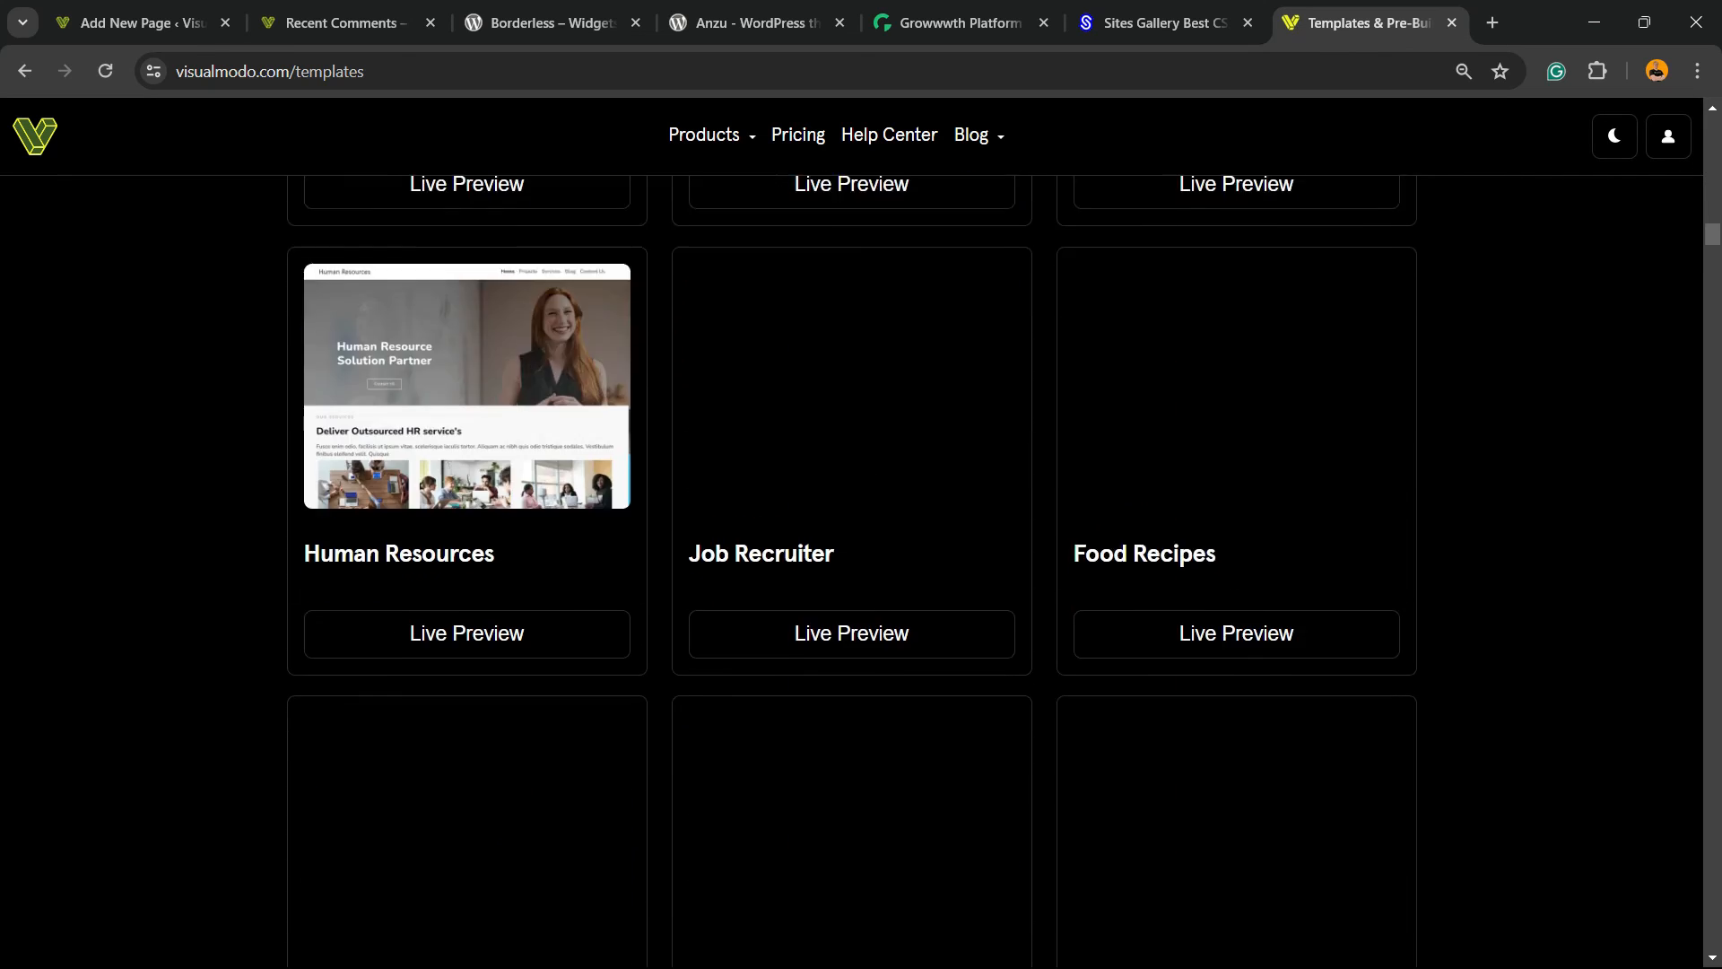
scroll(861, 538, down, 10)
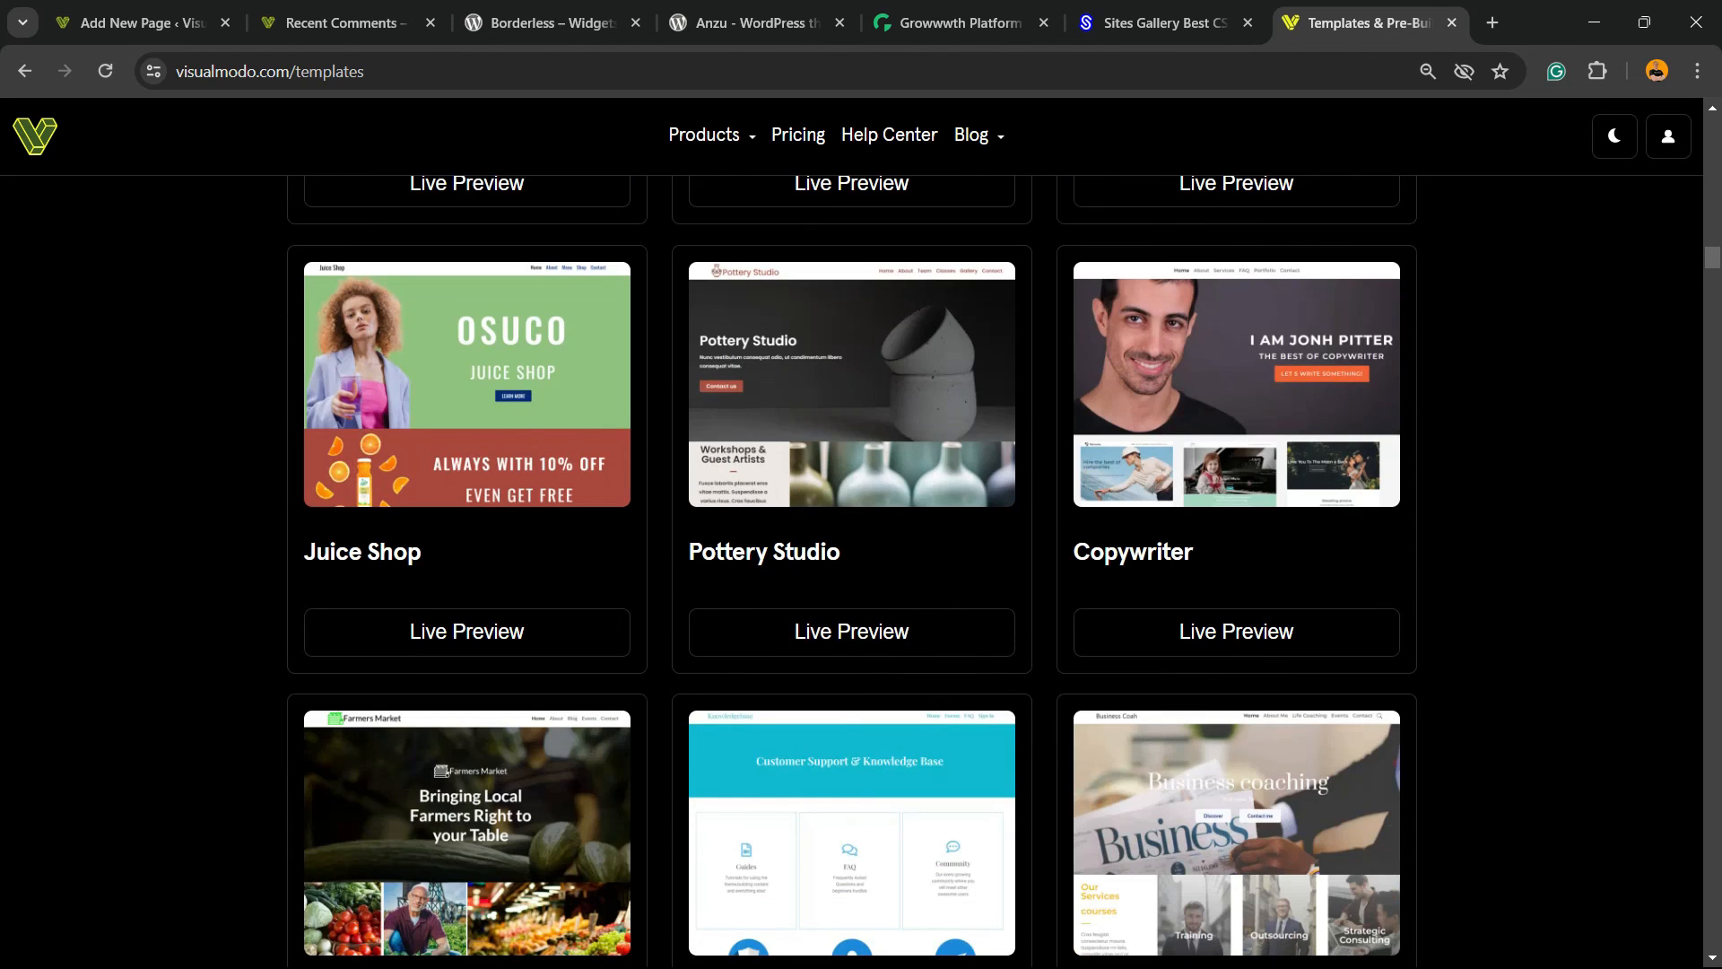
scroll(860, 538, down, 20)
scroll(861, 538, down, 20)
scroll(861, 538, down, 20)
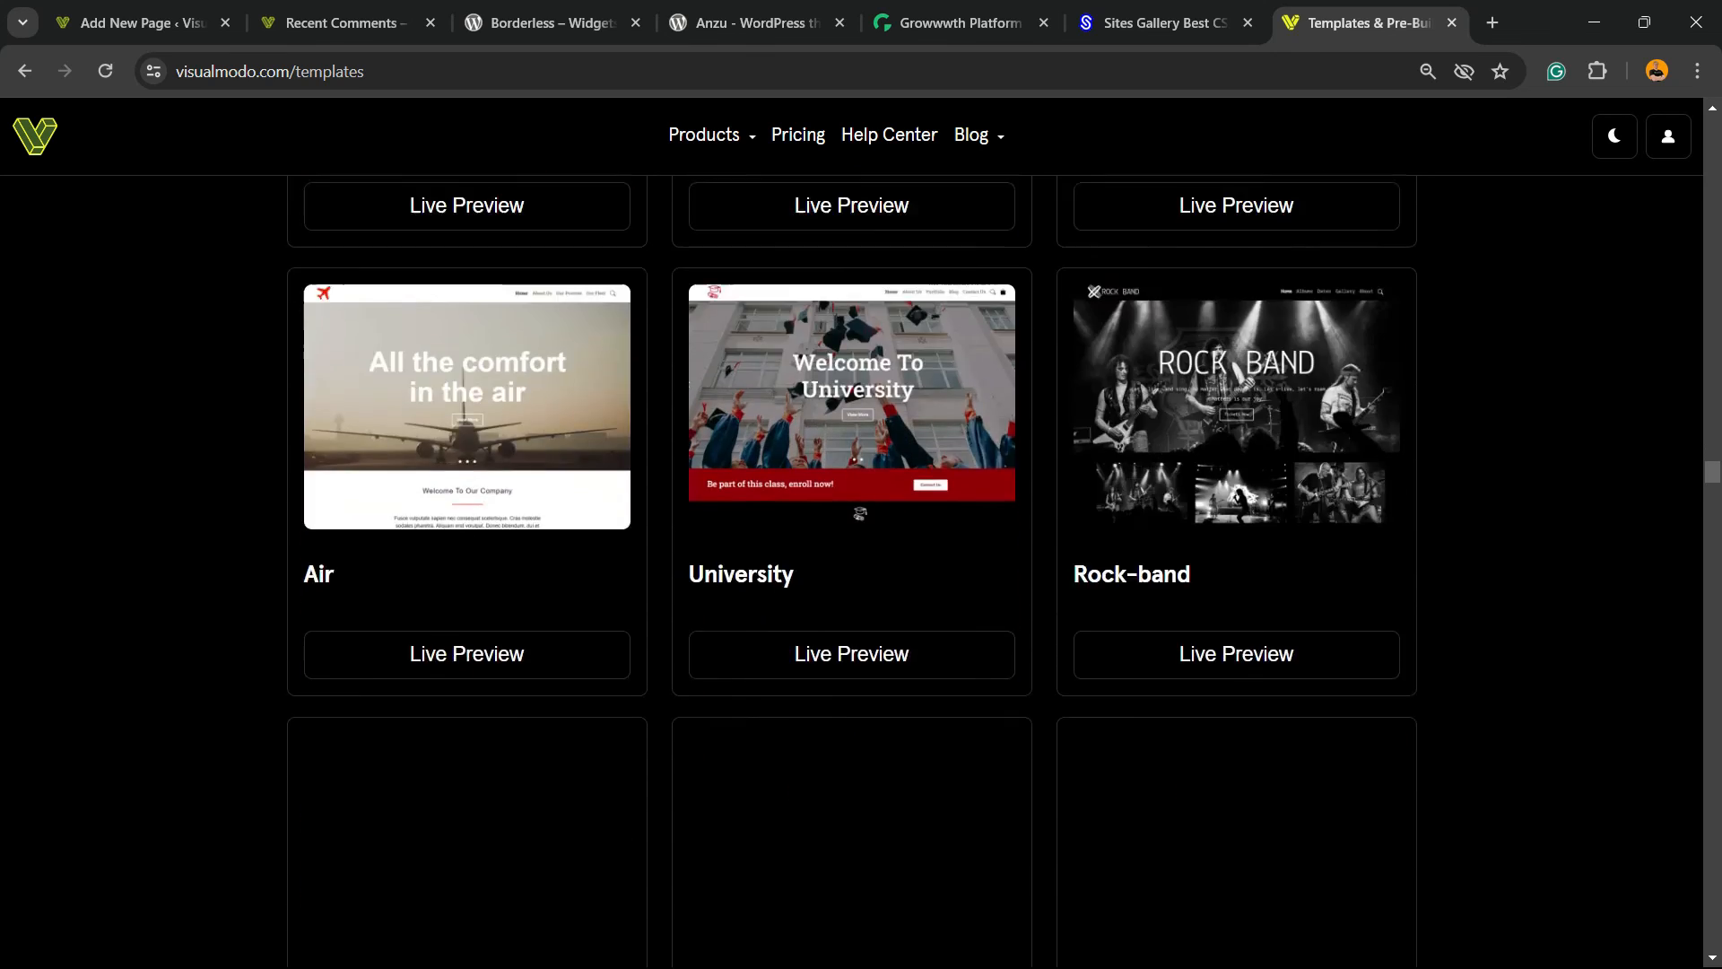
scroll(861, 538, down, 20)
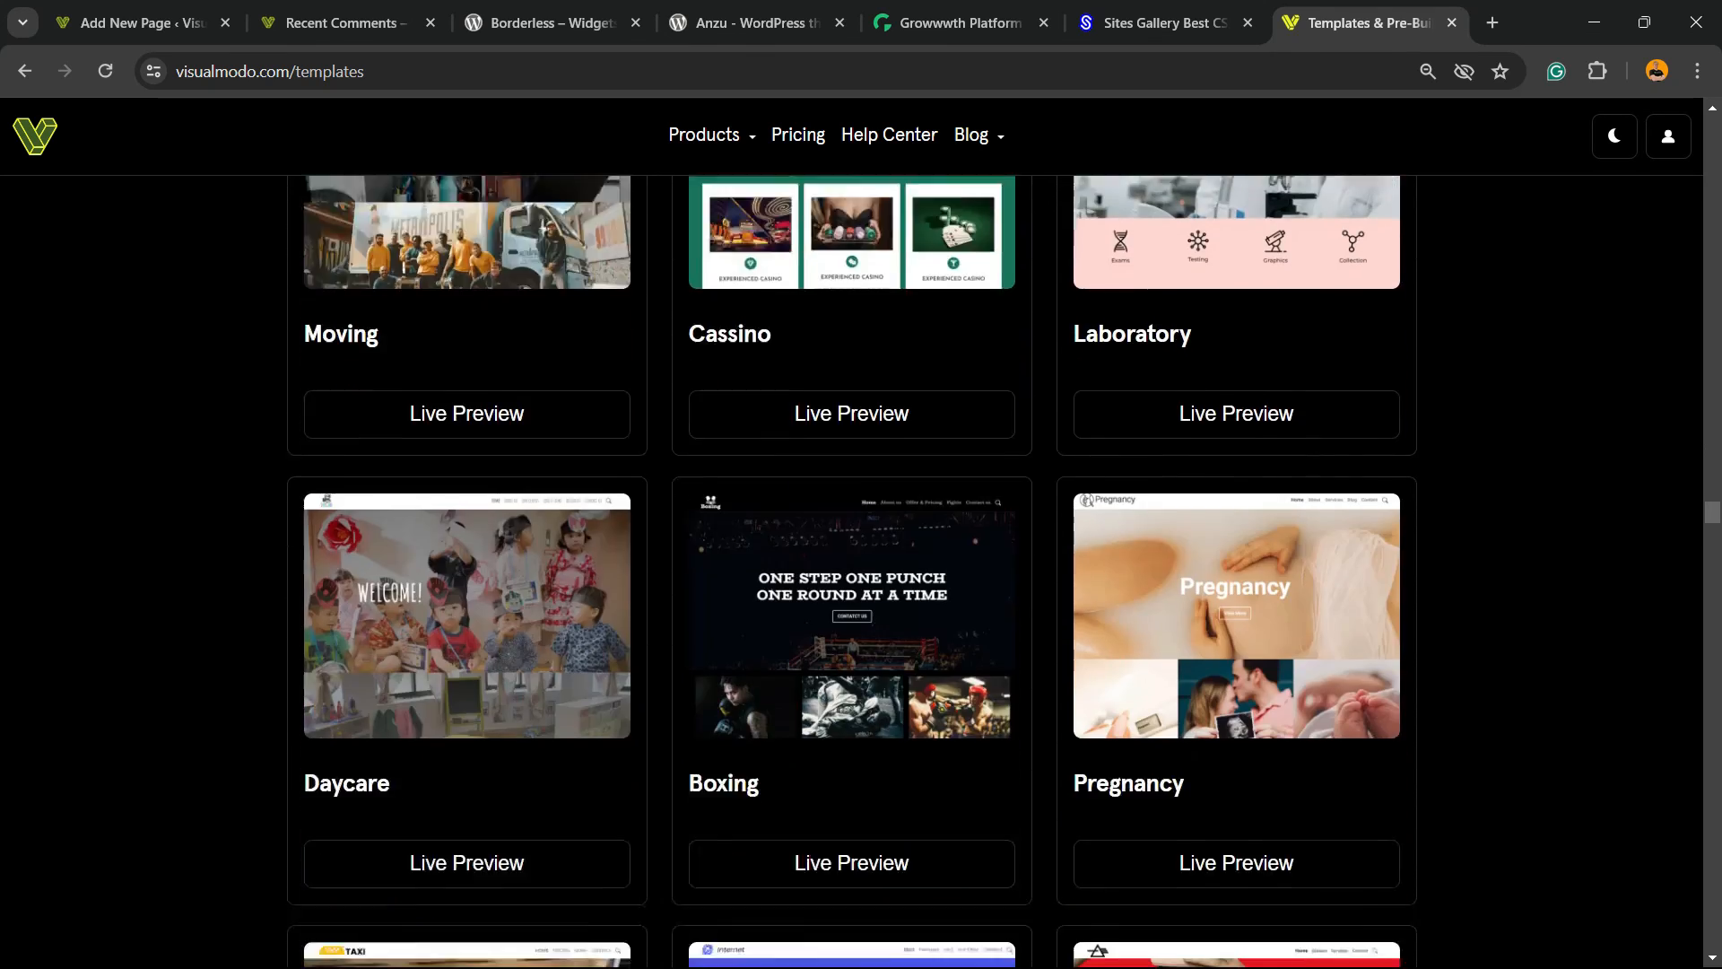
scroll(861, 538, down, 20)
scroll(861, 539, down, 5)
scroll(861, 538, down, 20)
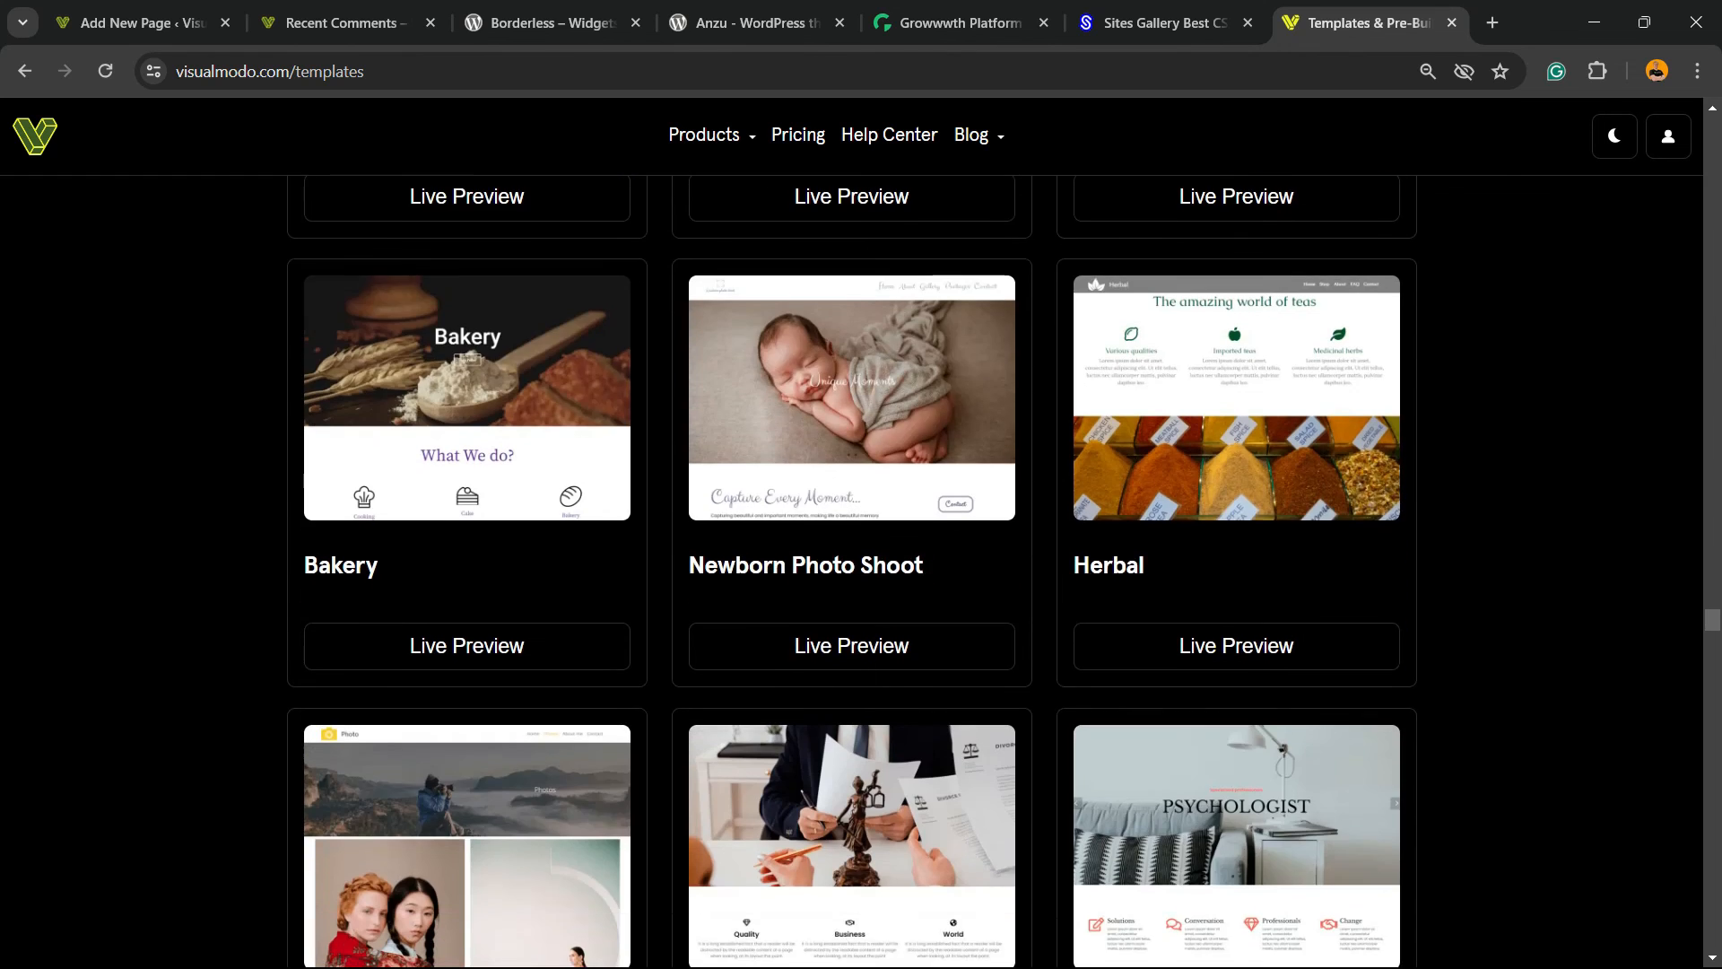
scroll(861, 538, down, 10)
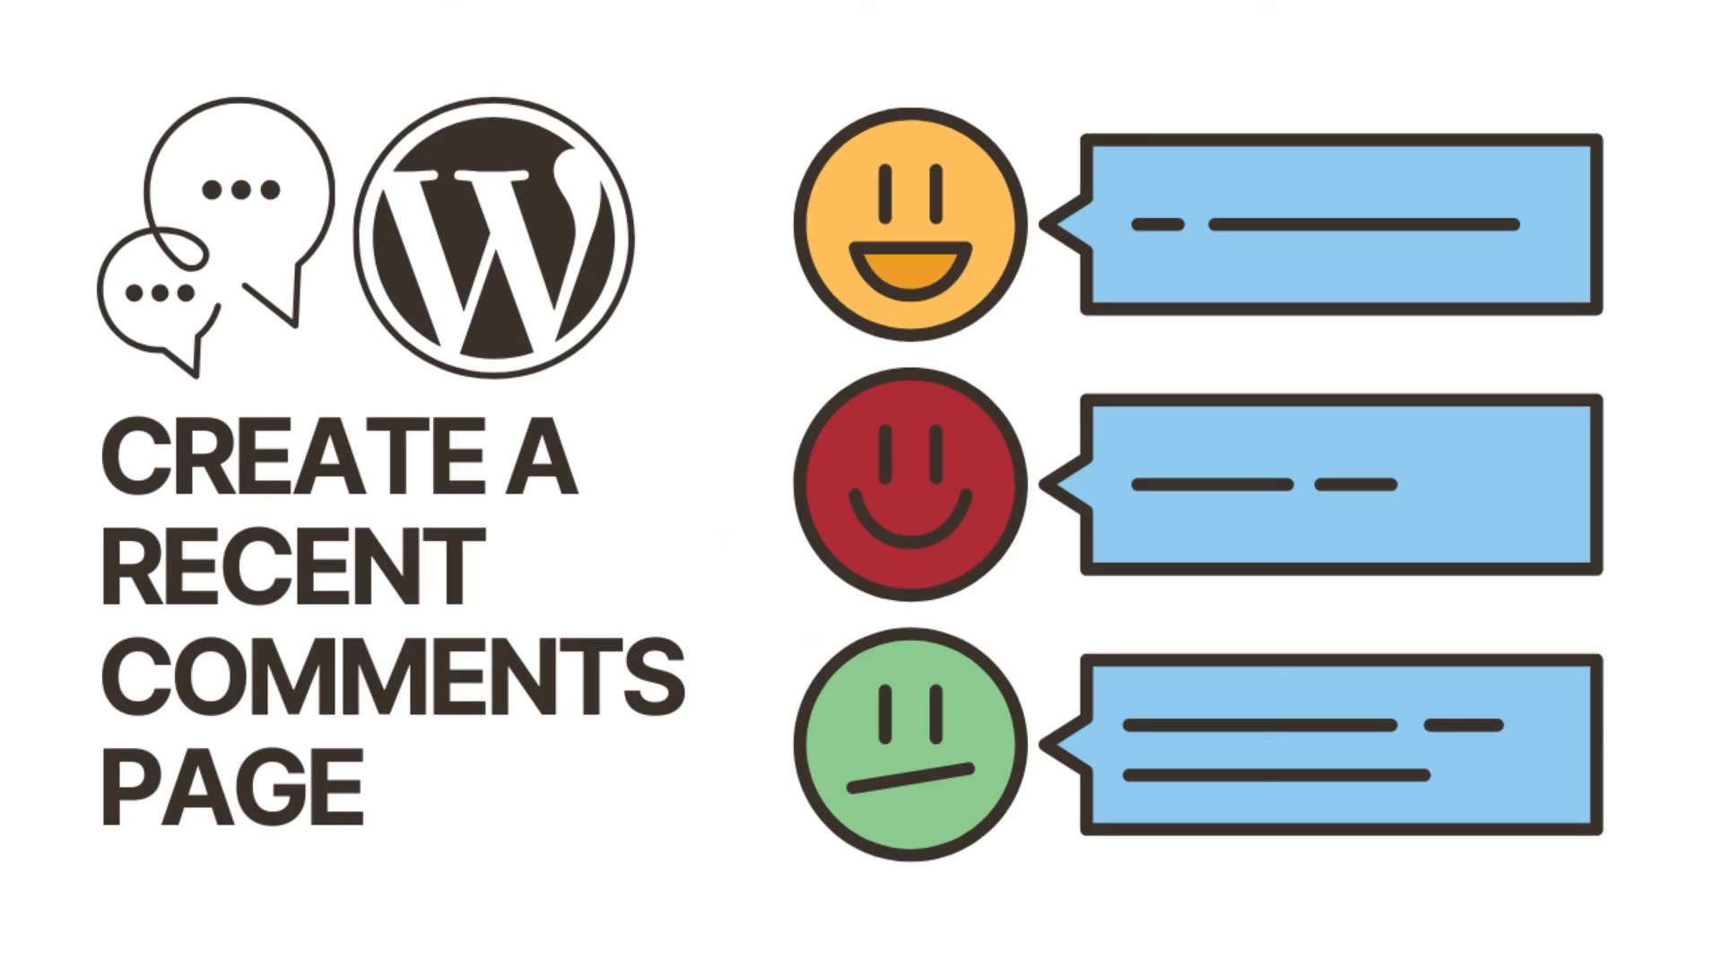